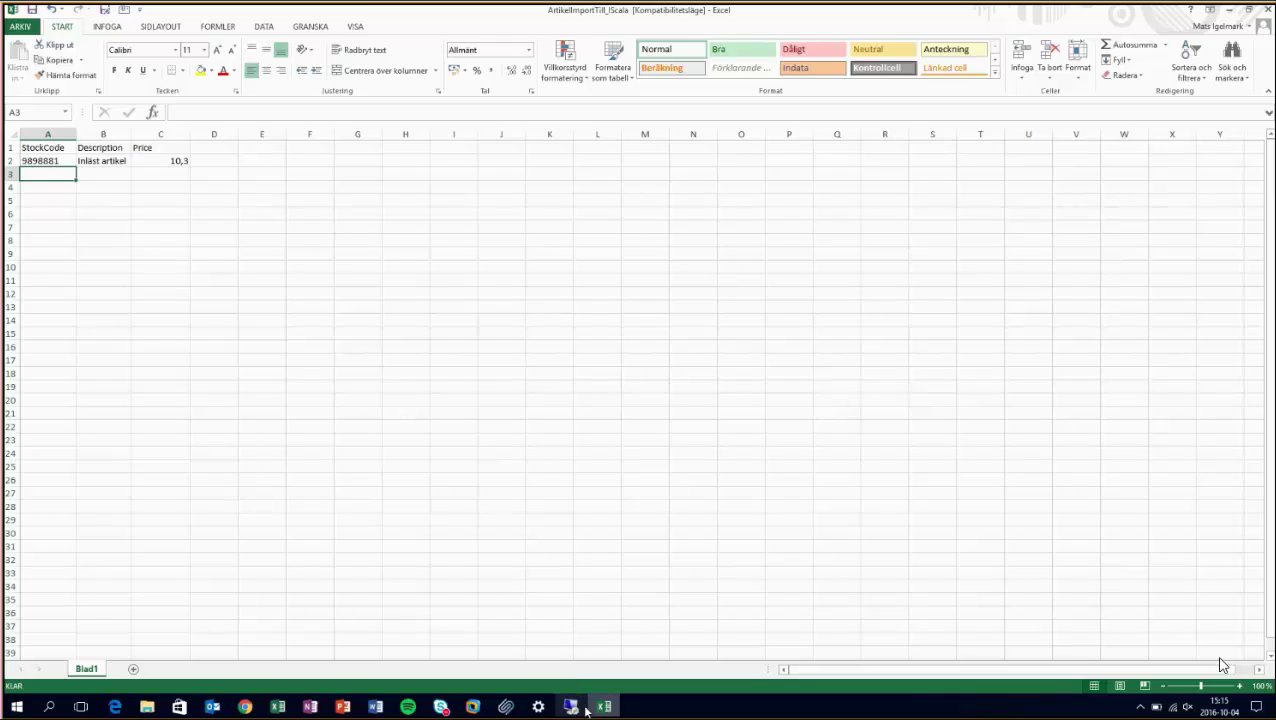
# Switch to the iScala Administration Console and create a workflow package named ArtikelImport under Arbetsflöden in Extern kommunikation.
pyautogui.hotkey('alt', 'Tab')
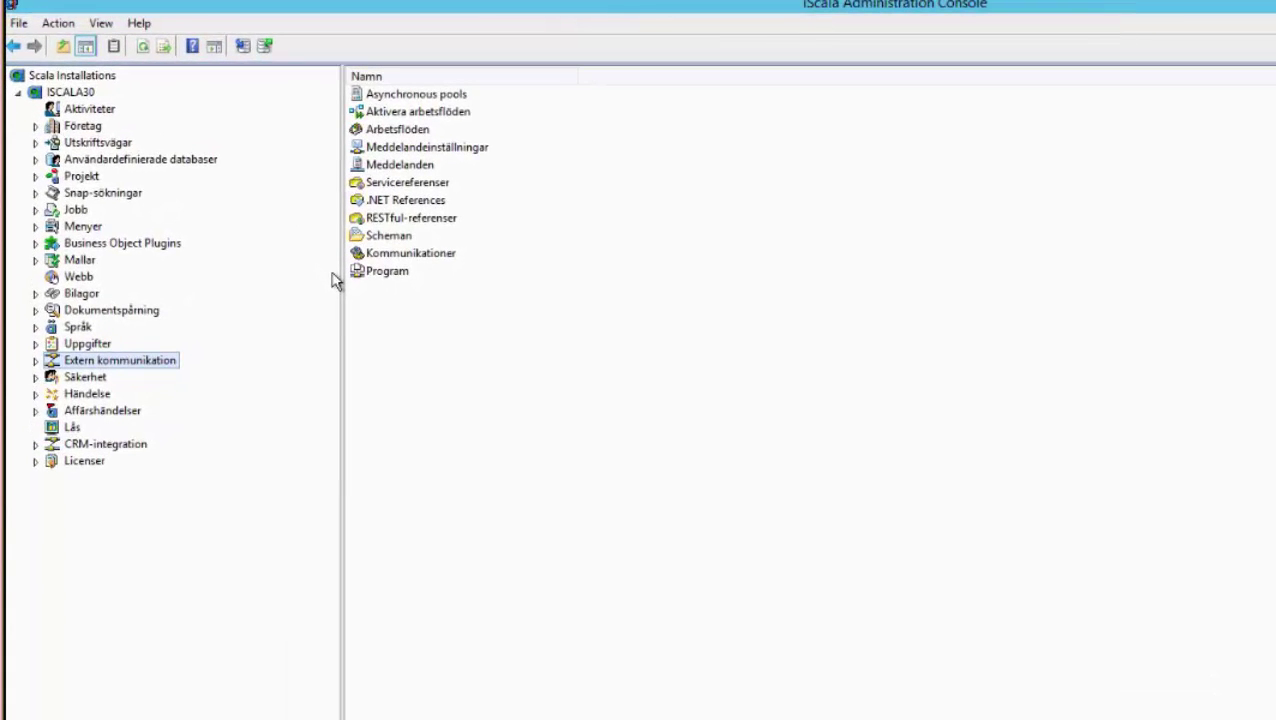
pyautogui.click(36, 362)
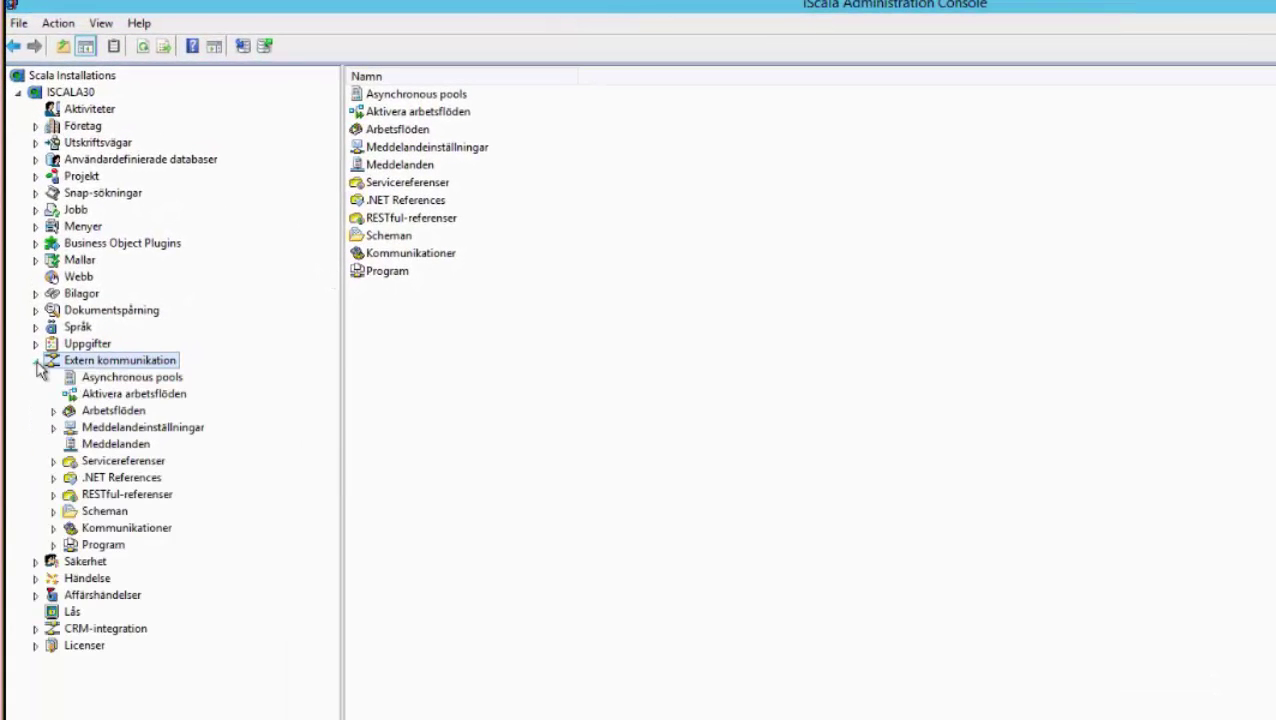
pyautogui.click(54, 411)
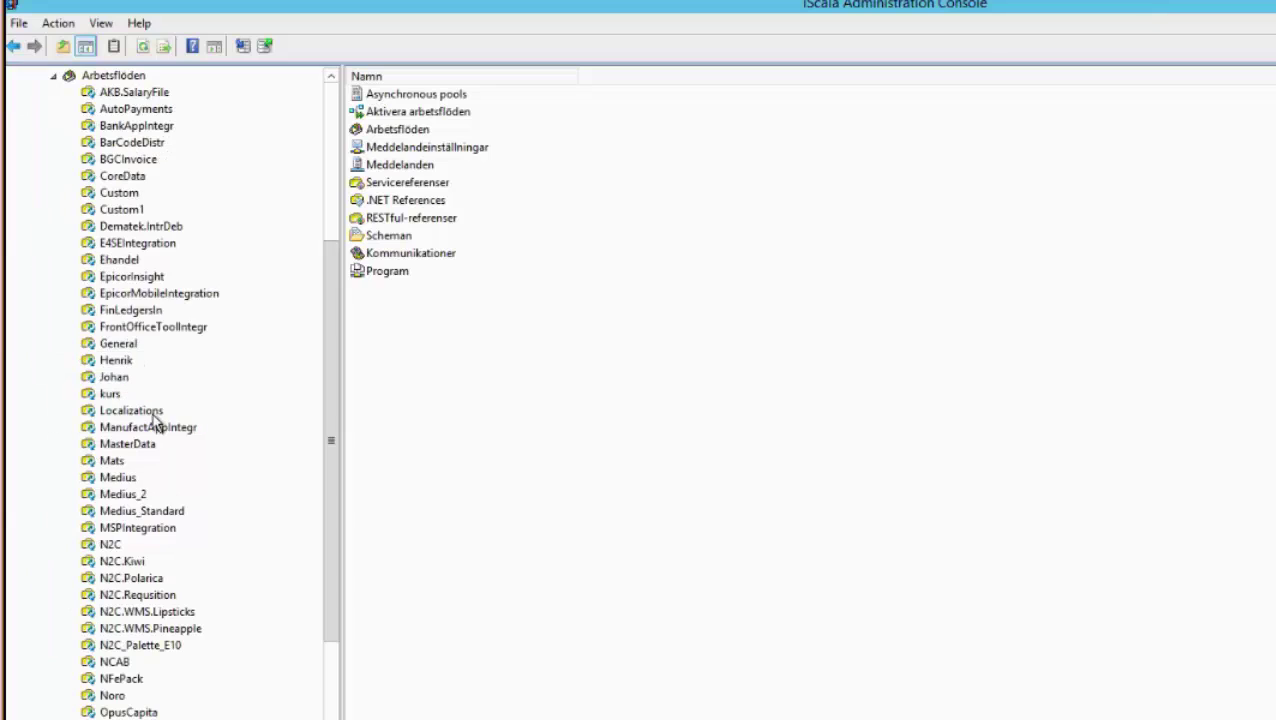
pyautogui.rightClick(125, 80)
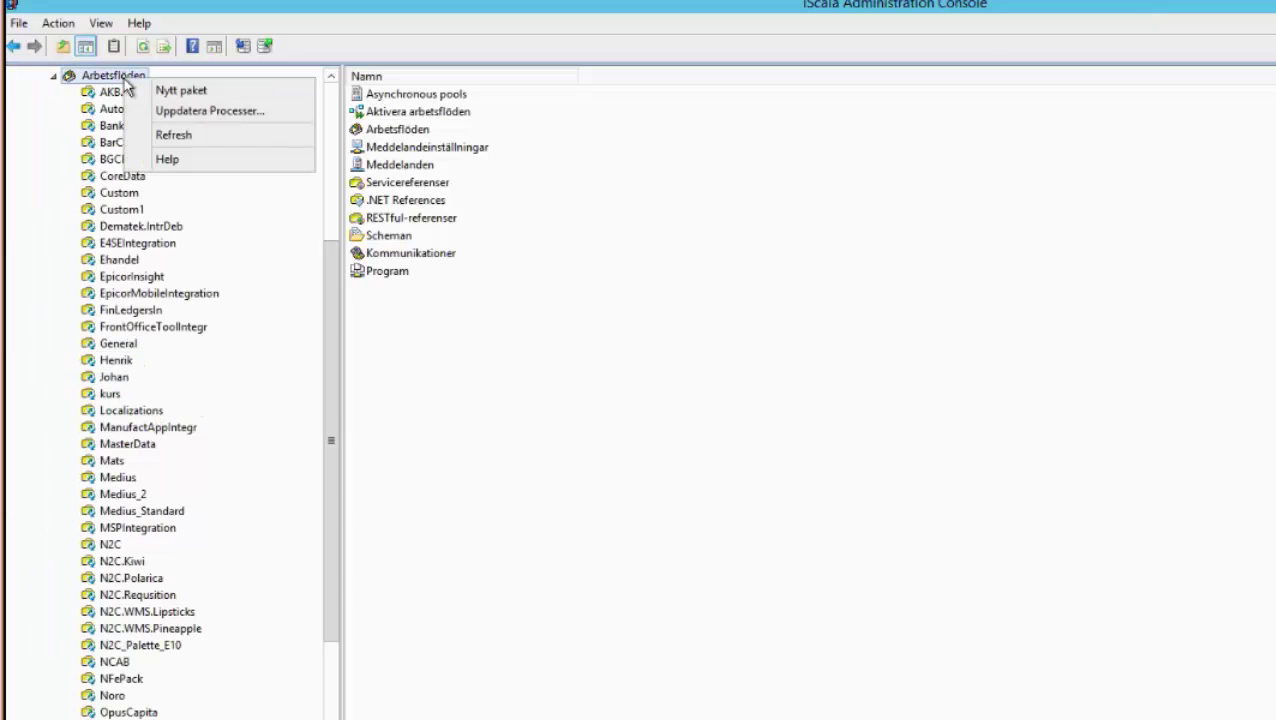
pyautogui.click(173, 95)
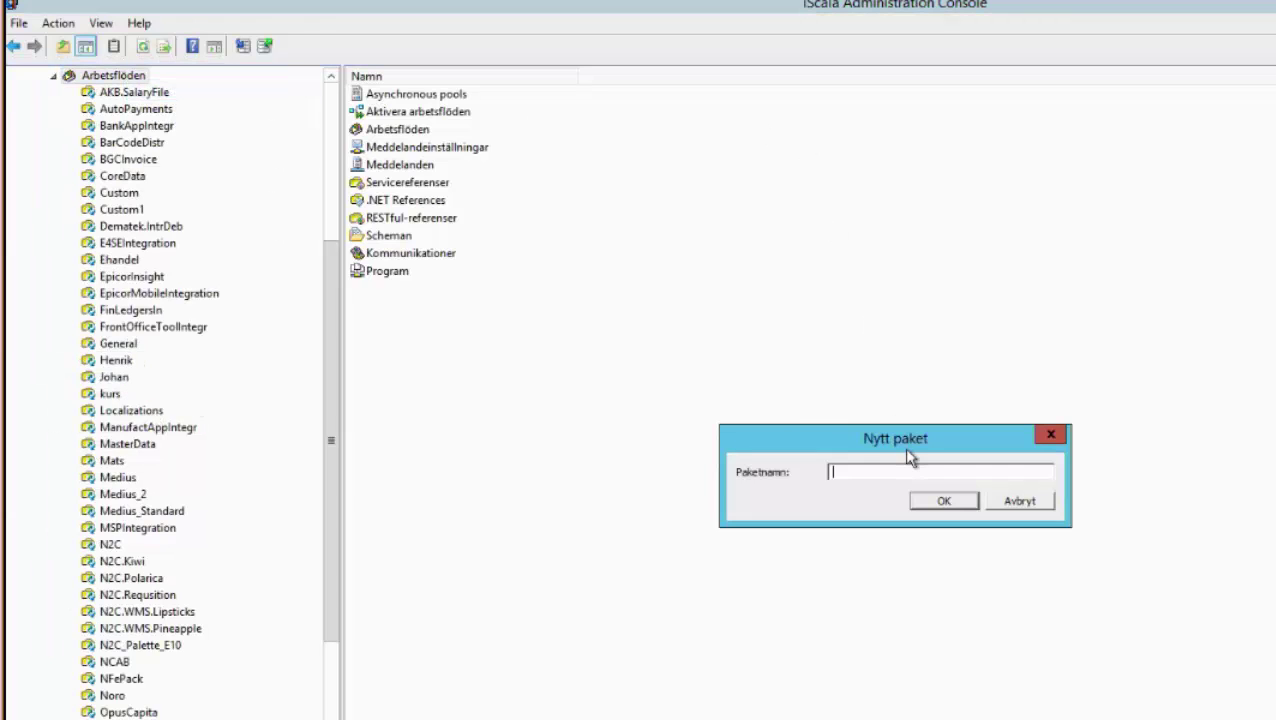
pyautogui.write('ArtikelImport')
pyautogui.press('Return')
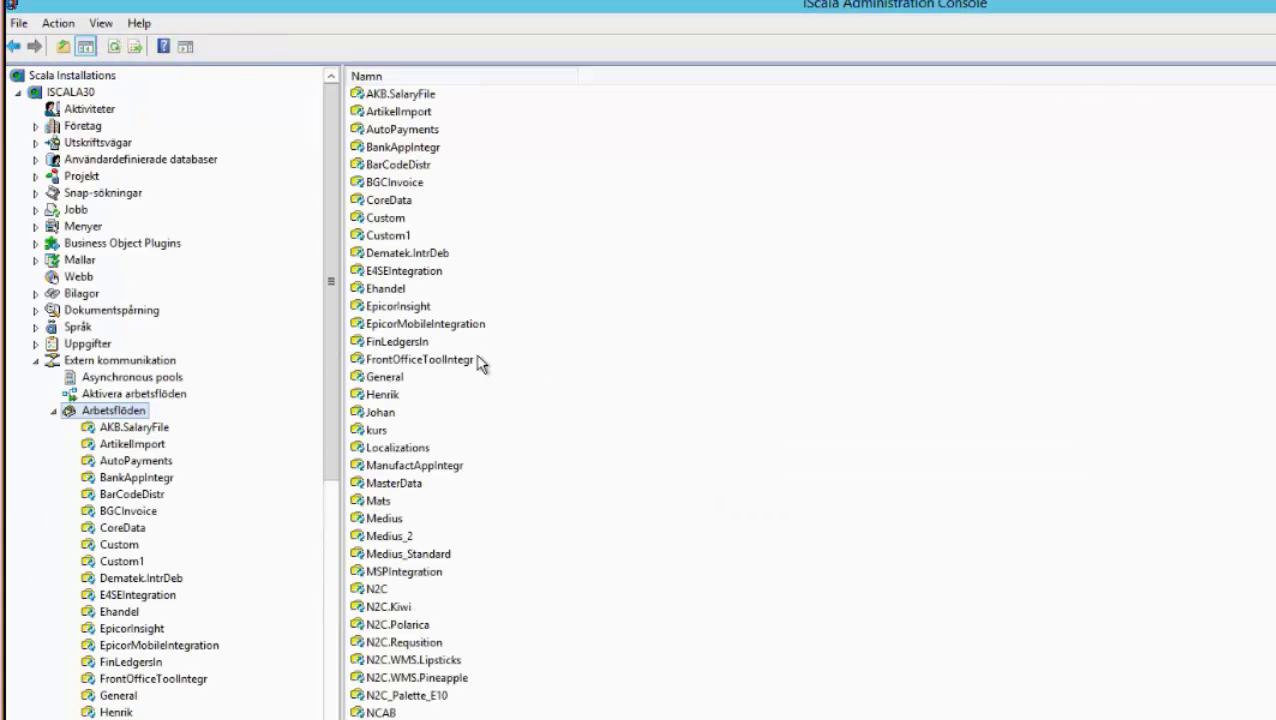
# Create a new workflow in the ArtikelImport package and reposition the Workflow Designer window.
pyautogui.click(140, 446)
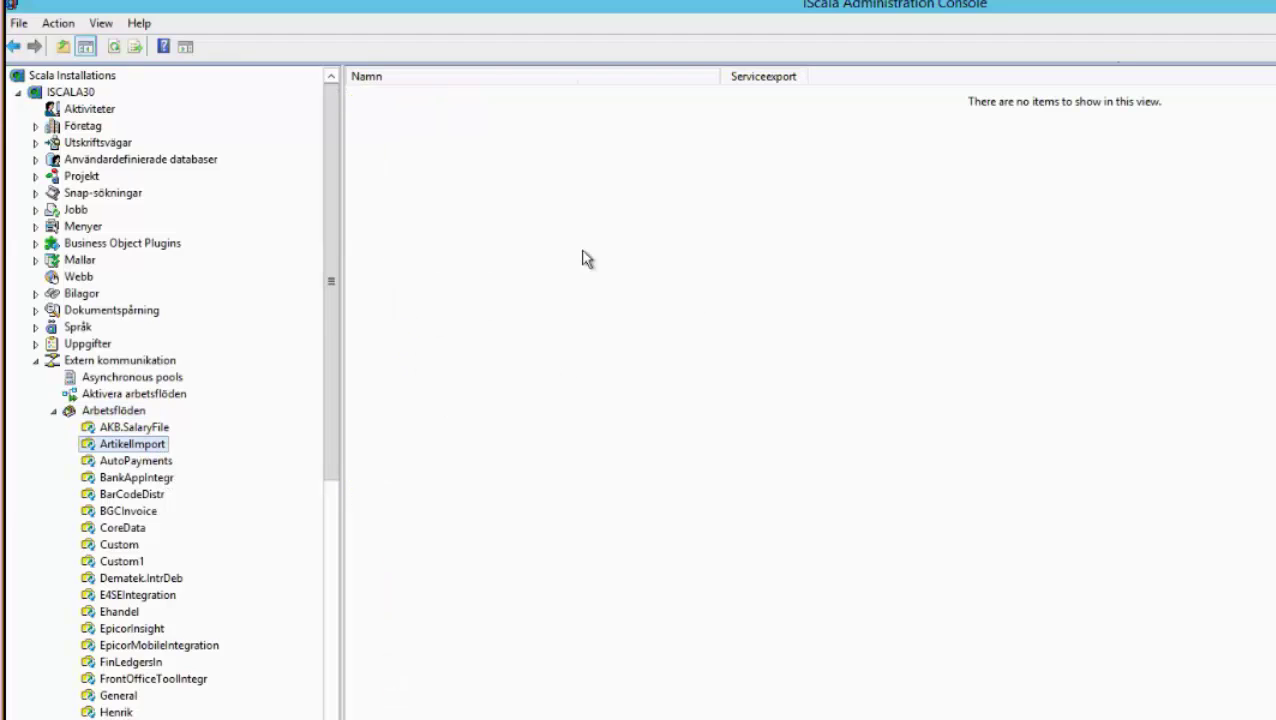
pyautogui.rightClick(587, 209)
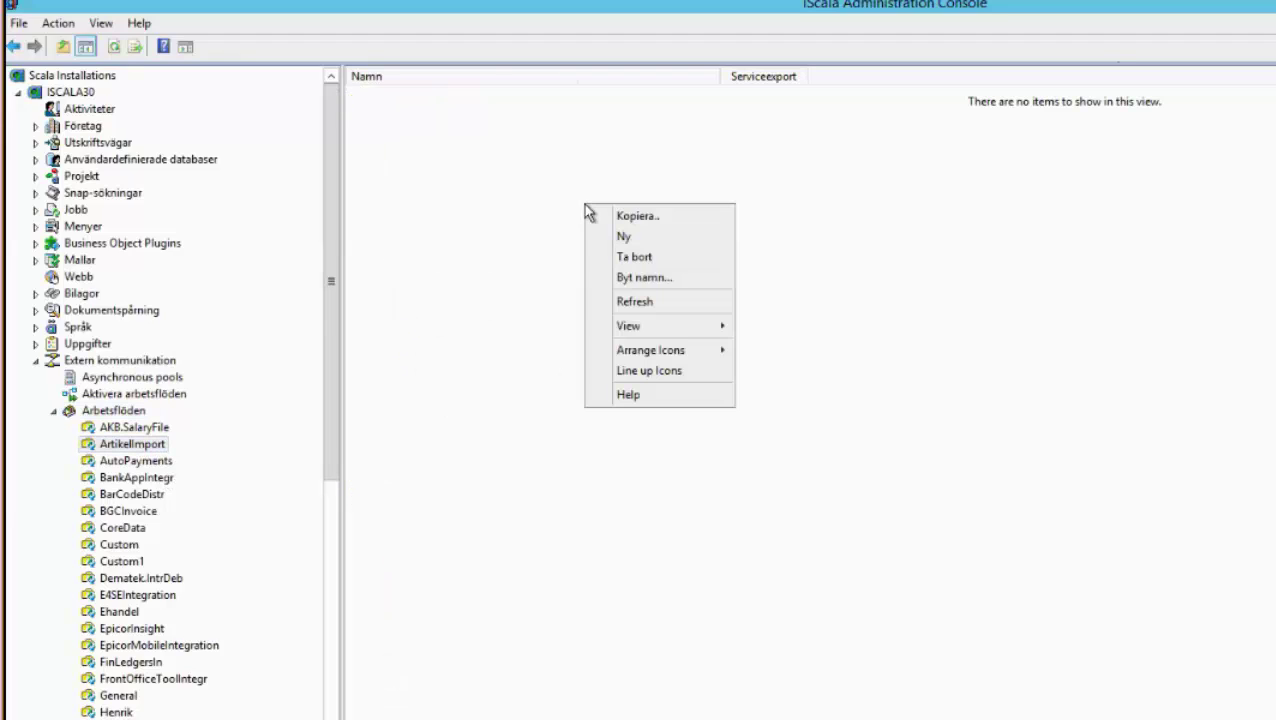
pyautogui.click(670, 237)
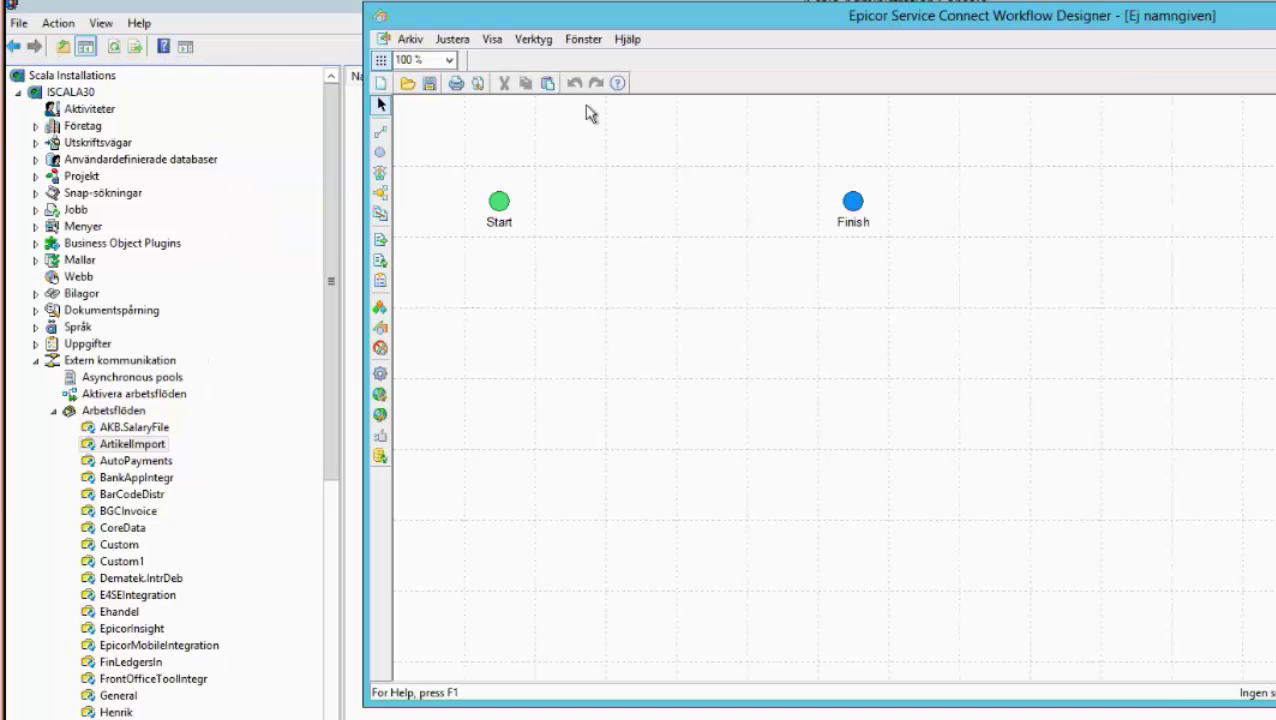
pyautogui.moveTo(712, 18); pyautogui.dragTo(681, 110)
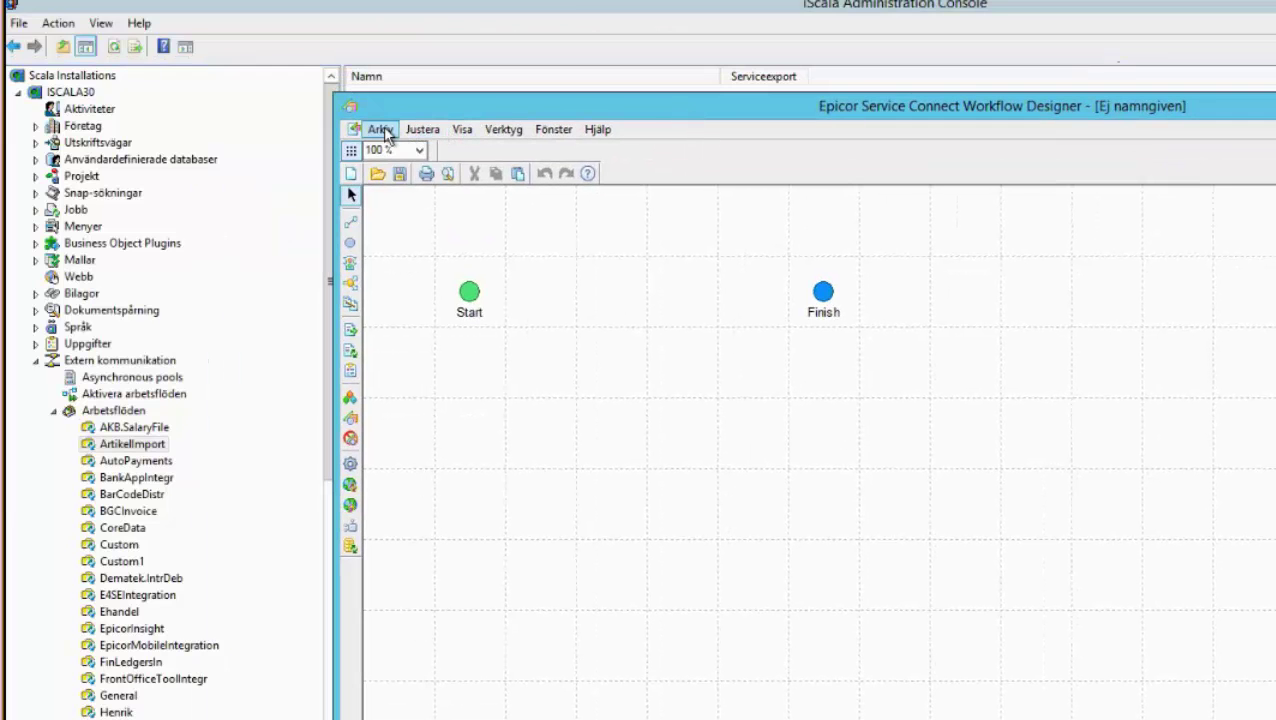
# Start generating a schema from sample data, using ArtikelImportTill_IScala.xls from C:\ArtikelImport as the template data file.
pyautogui.click(503, 130)
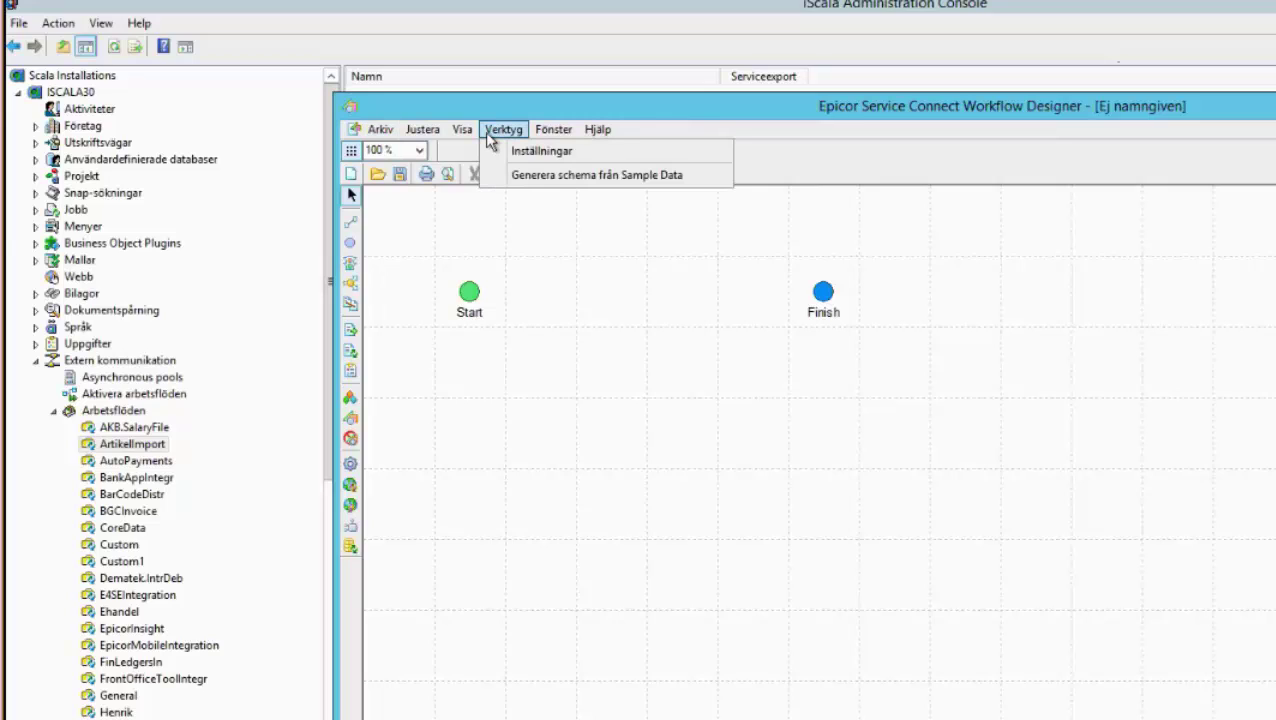
pyautogui.click(535, 176)
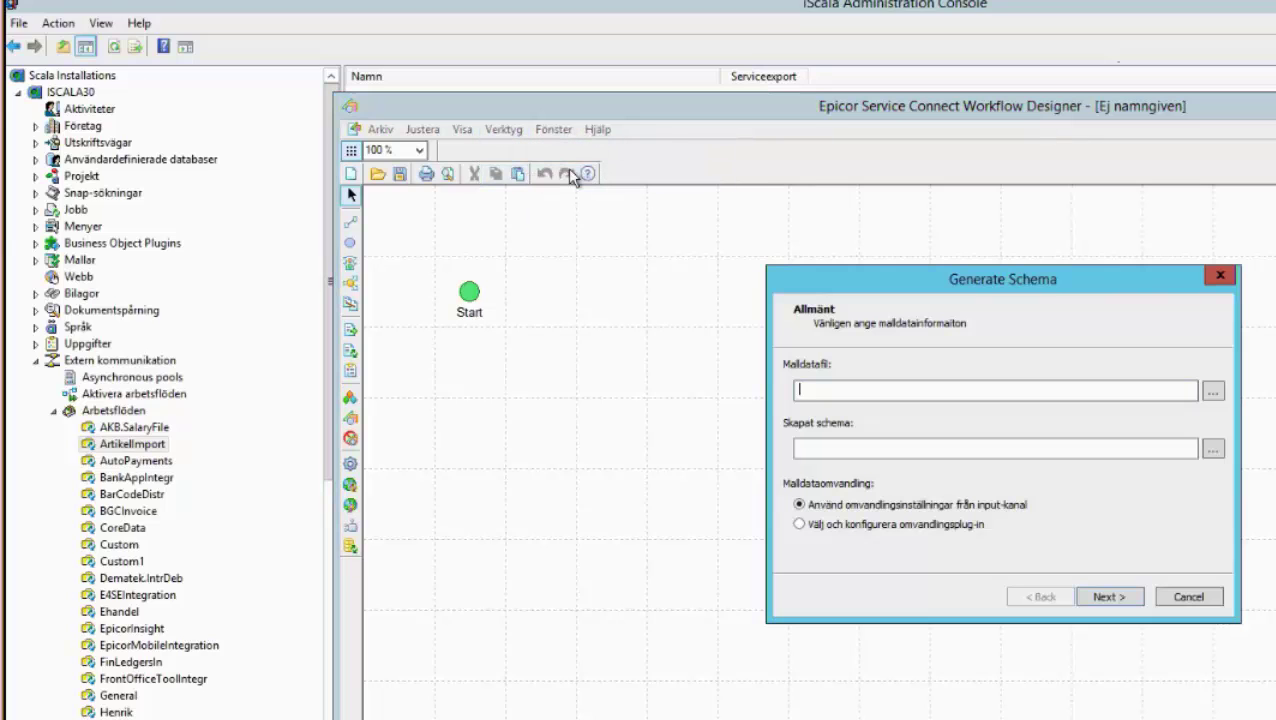
pyautogui.click(1212, 393)
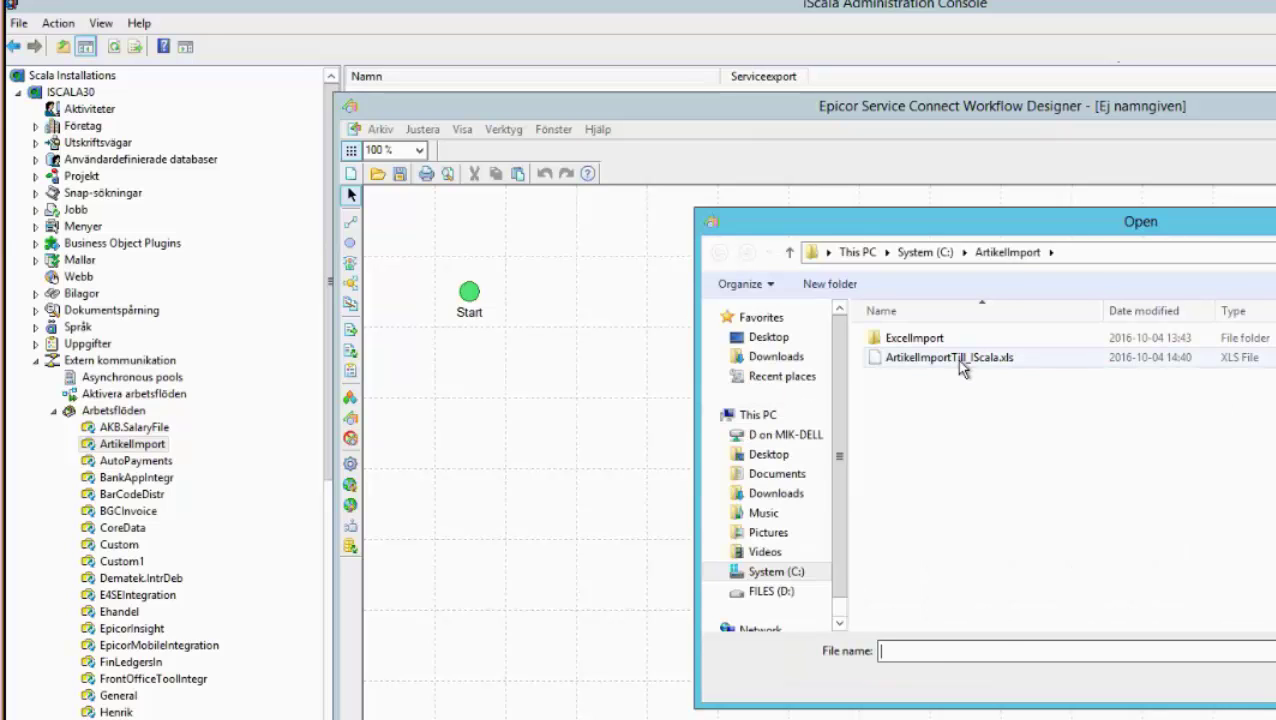
pyautogui.click(960, 360)
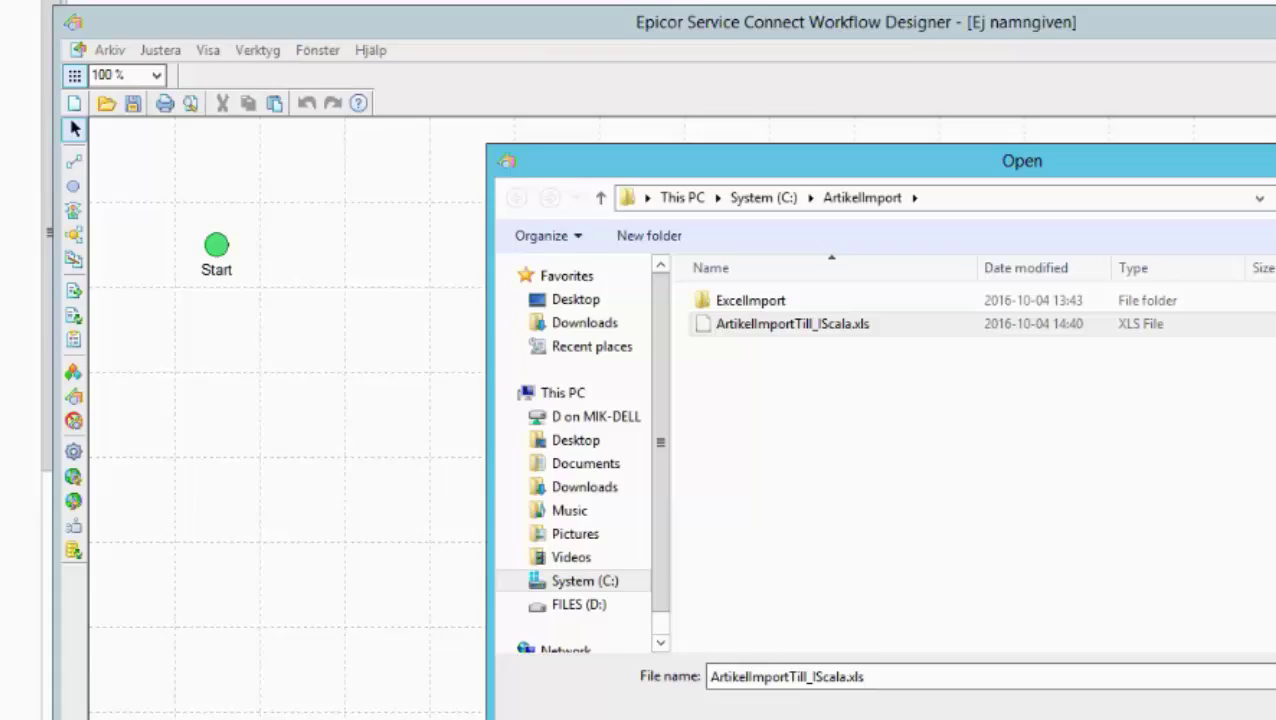
pyautogui.press('Return')
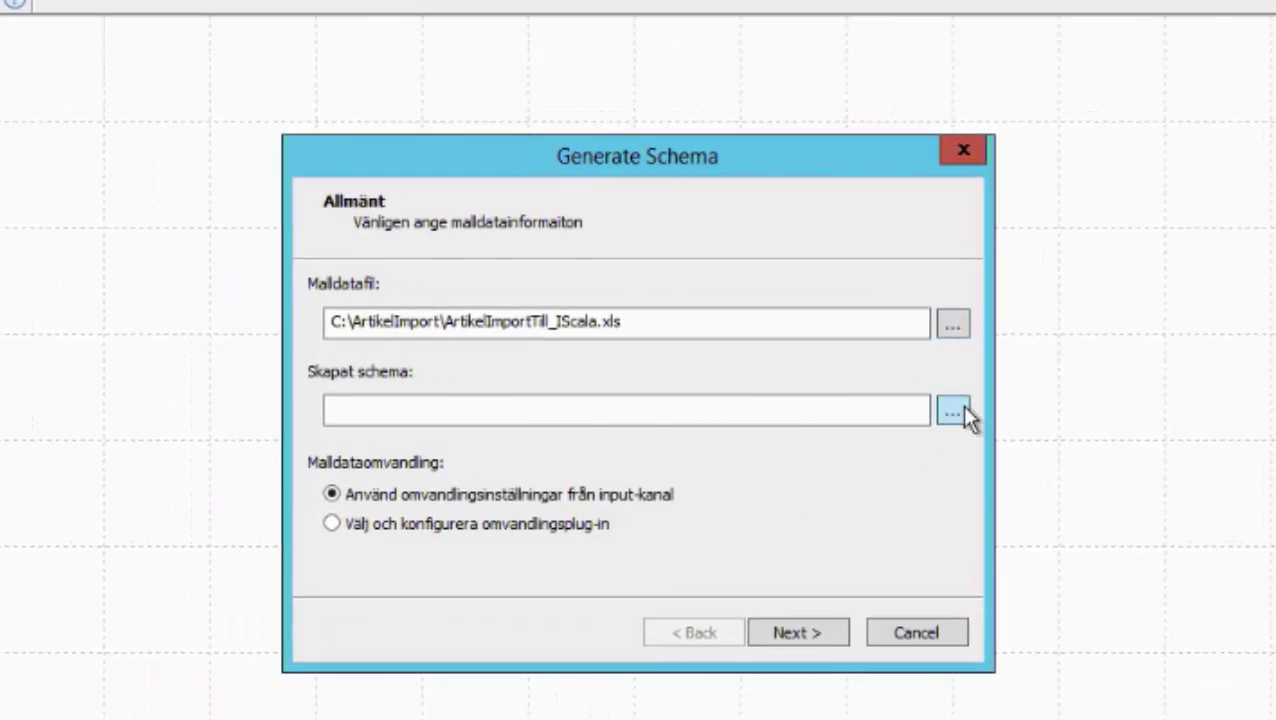
# Set the generated schema's destination to the existing user schema ArtikelImportTill_IScala.xsd.
pyautogui.click(955, 411)
pyautogui.click(598, 429)
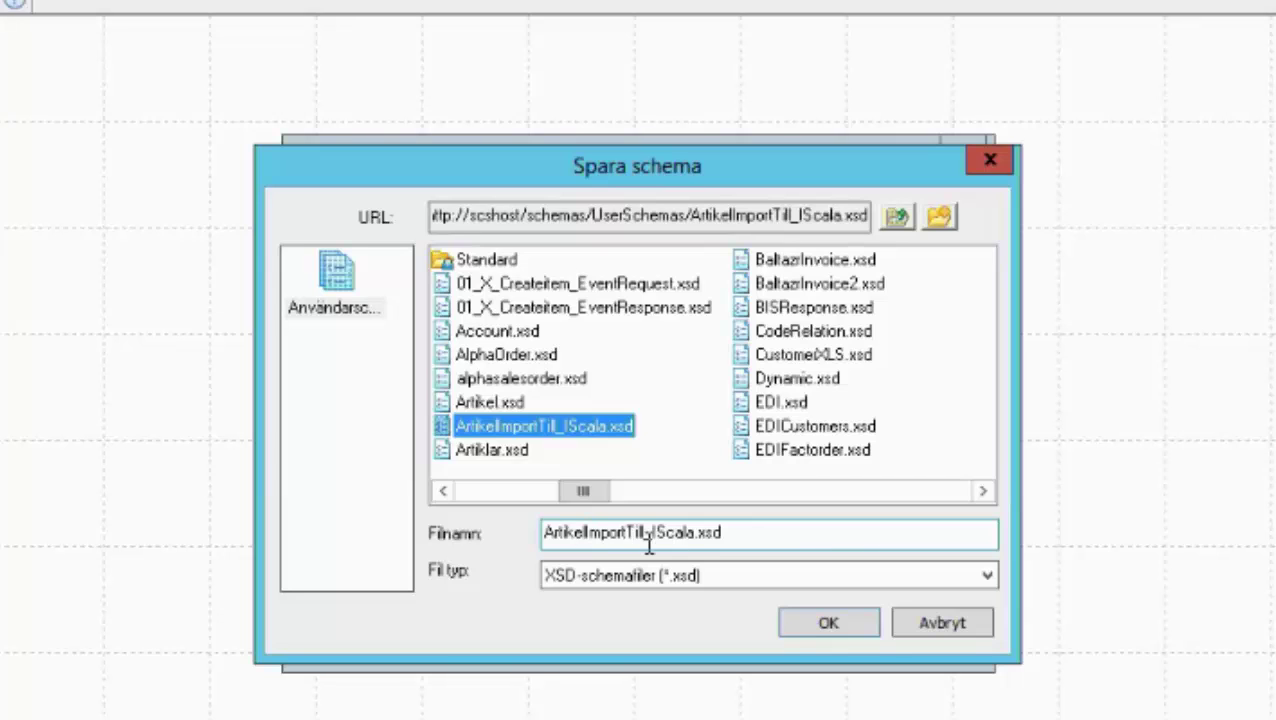
pyautogui.click(829, 624)
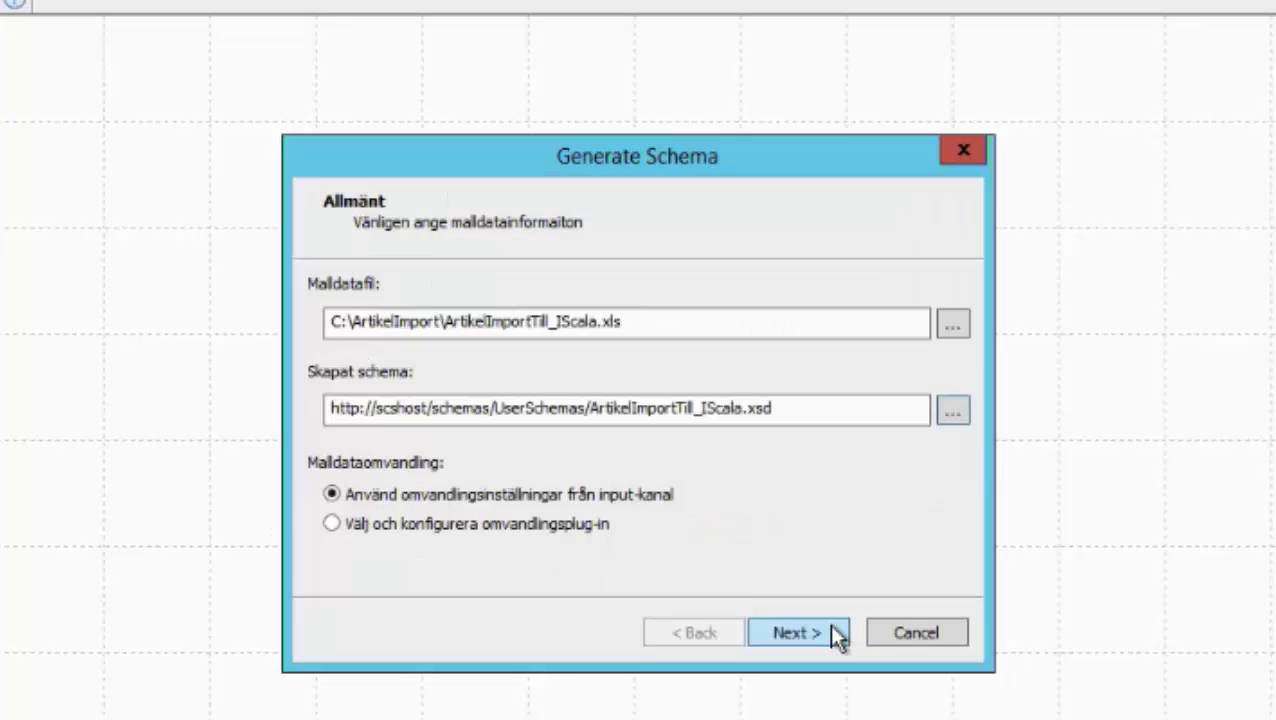
# Choose to configure a conversion plug-in for the template data and select excel2xml.dll.
pyautogui.click(428, 522)
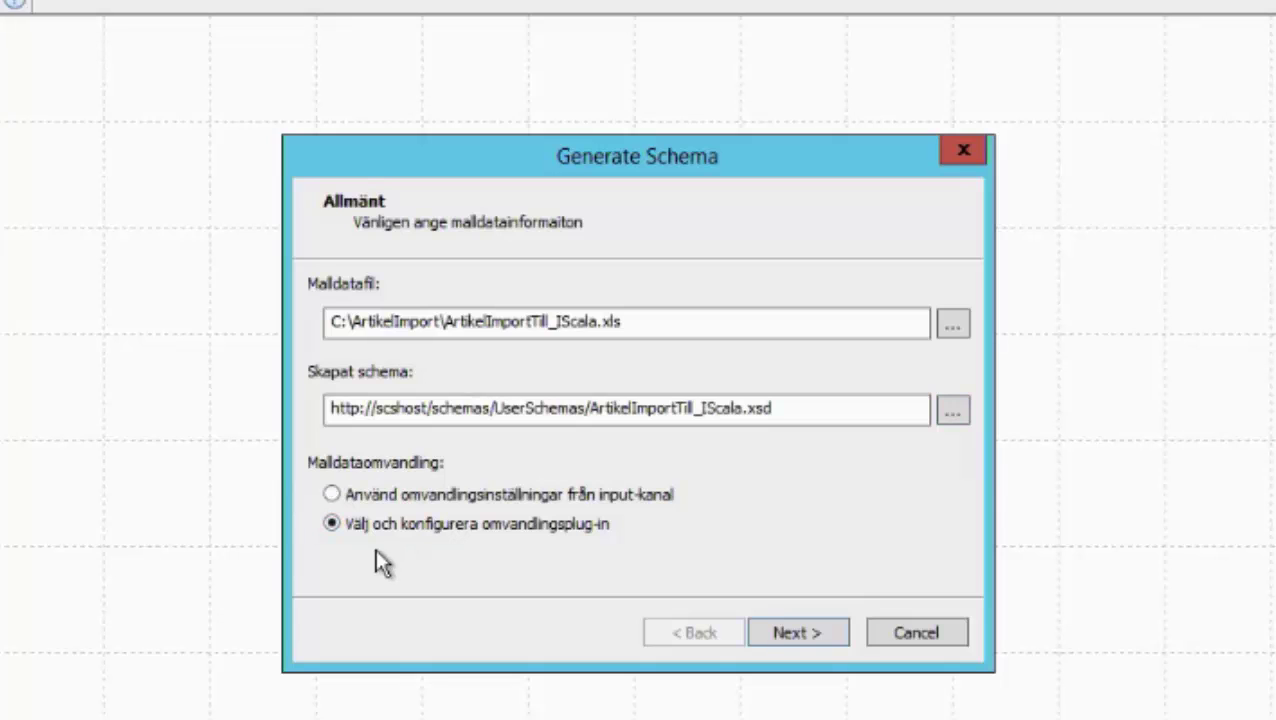
pyautogui.click(801, 633)
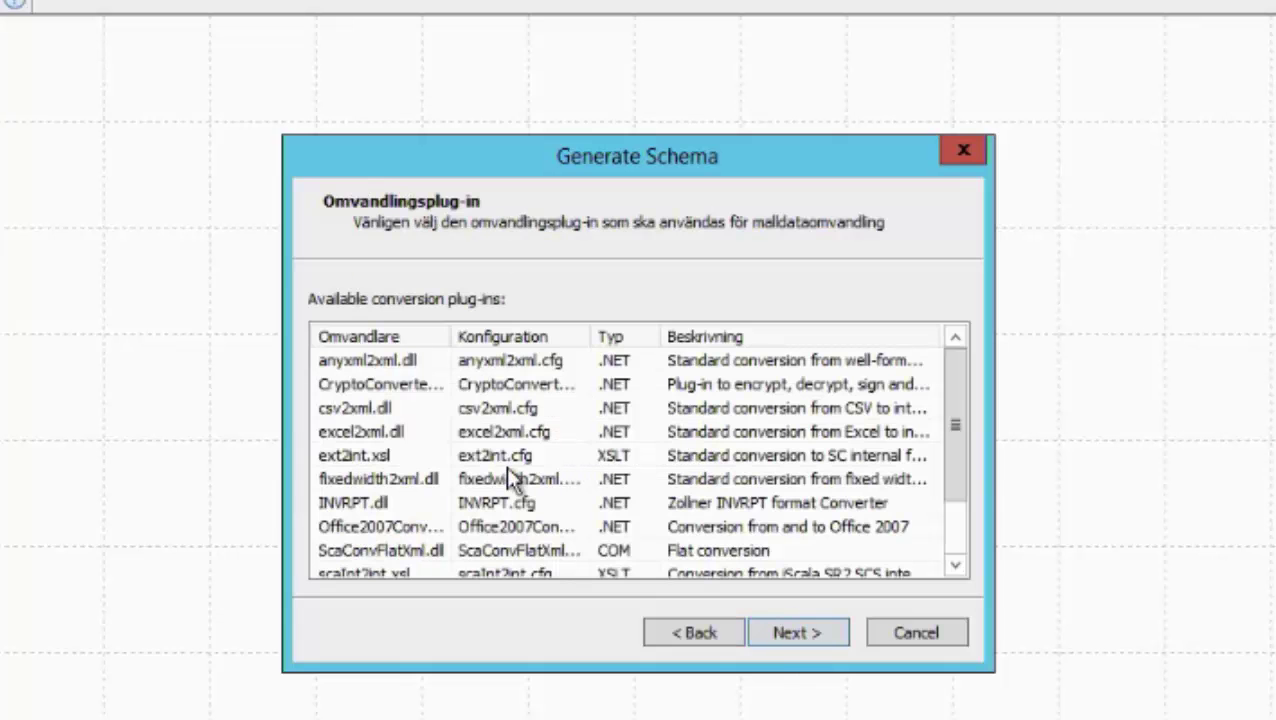
pyautogui.click(404, 436)
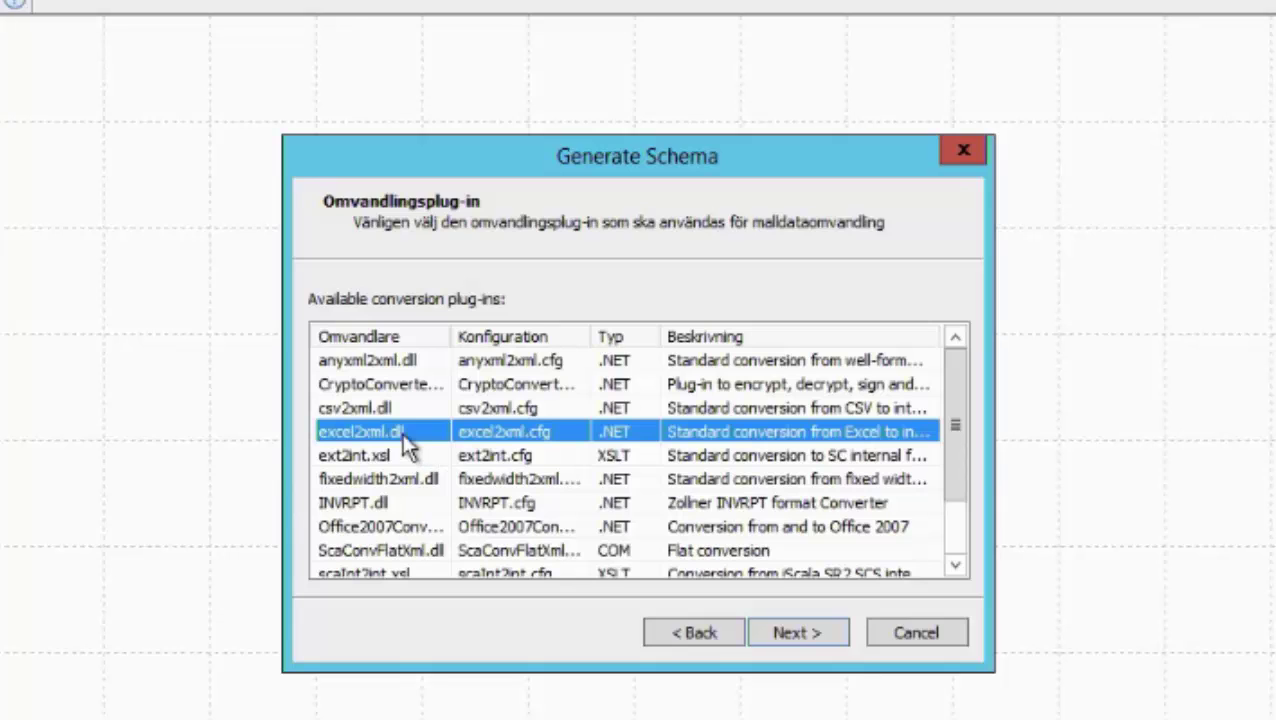
pyautogui.click(808, 631)
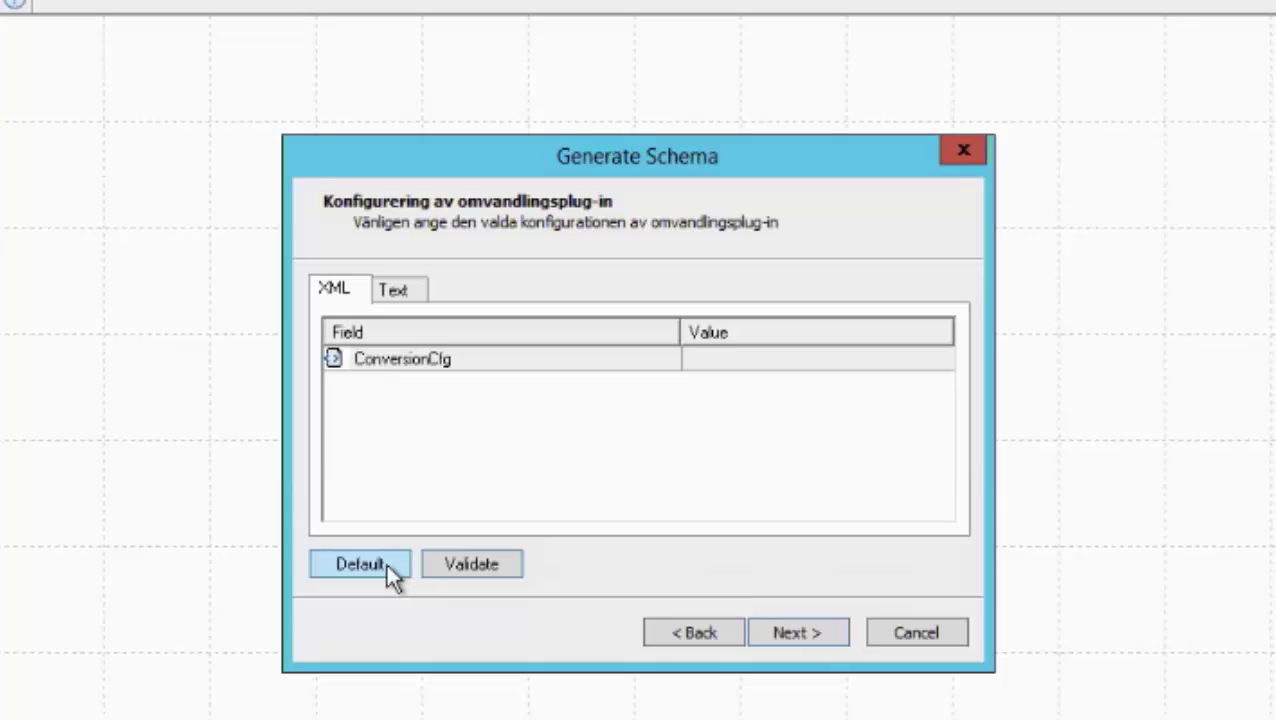
# Load the plug-in's default configuration and uncomment its DefaultNamespace line in the text view.
pyautogui.click(386, 563)
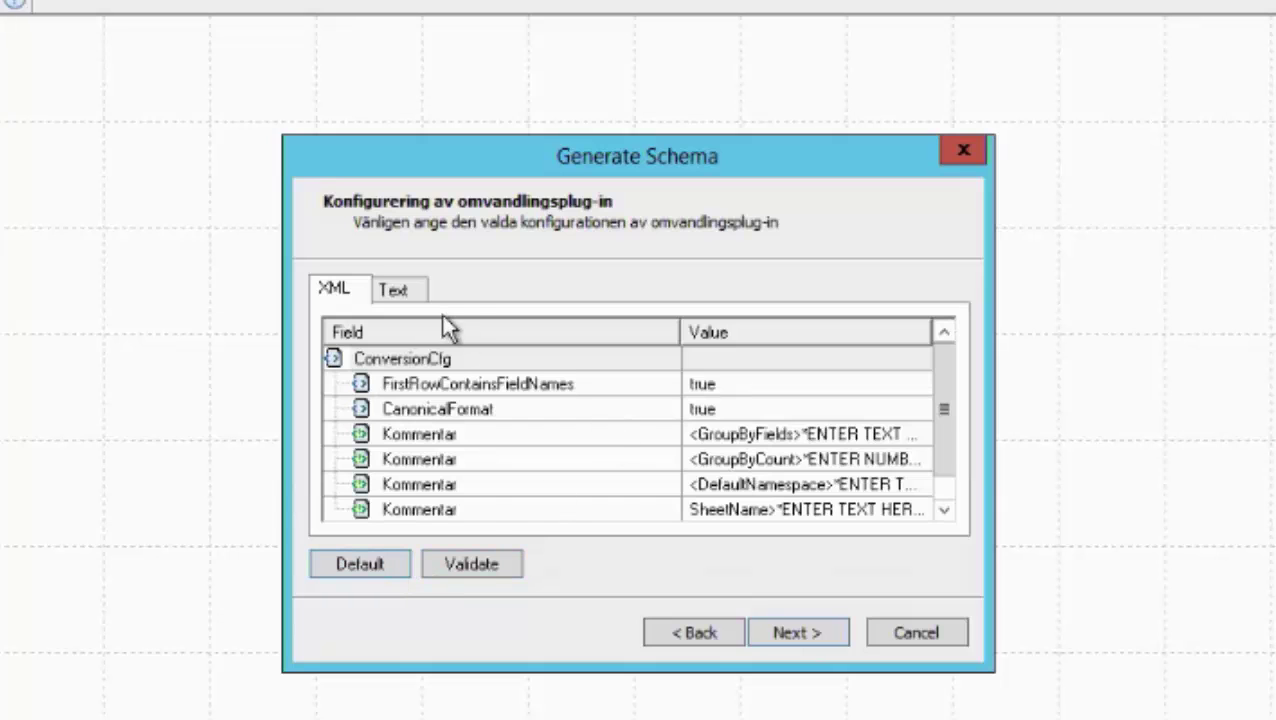
pyautogui.click(394, 290)
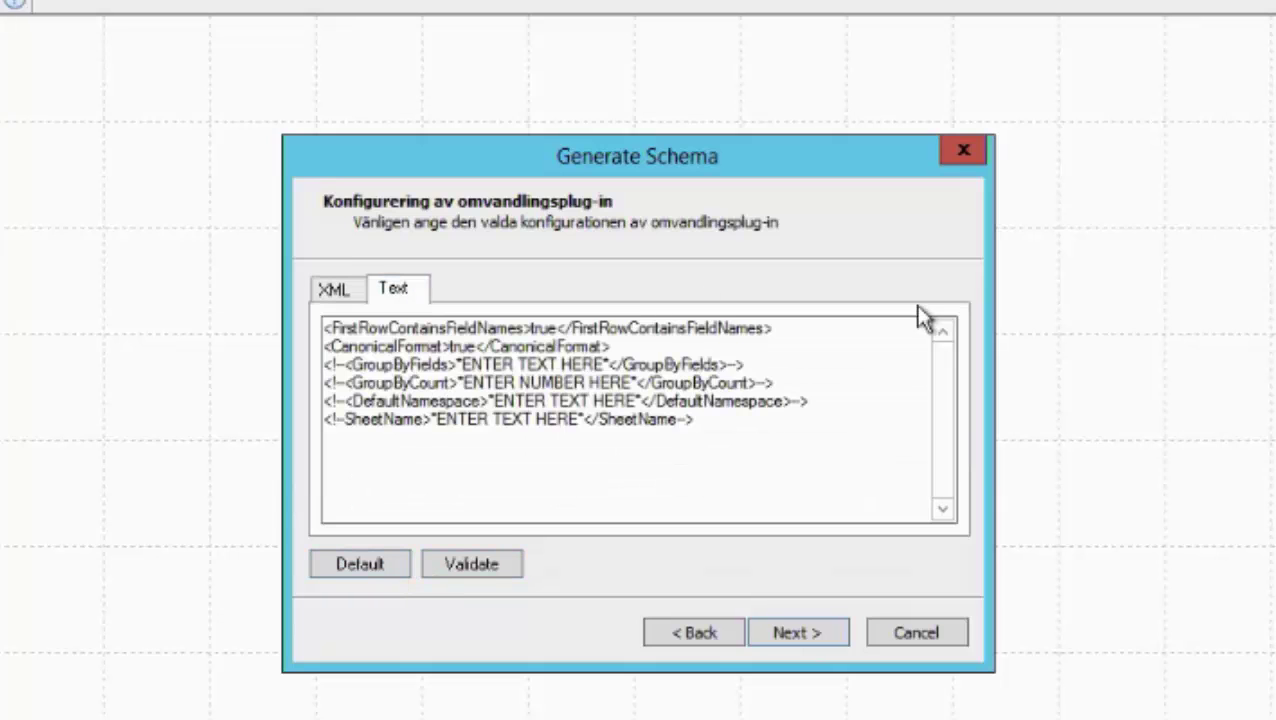
pyautogui.click(342, 400)
pyautogui.press('BackSpace')
pyautogui.press('BackSpace')
pyautogui.press('BackSpace')
pyautogui.press('BackSpace')
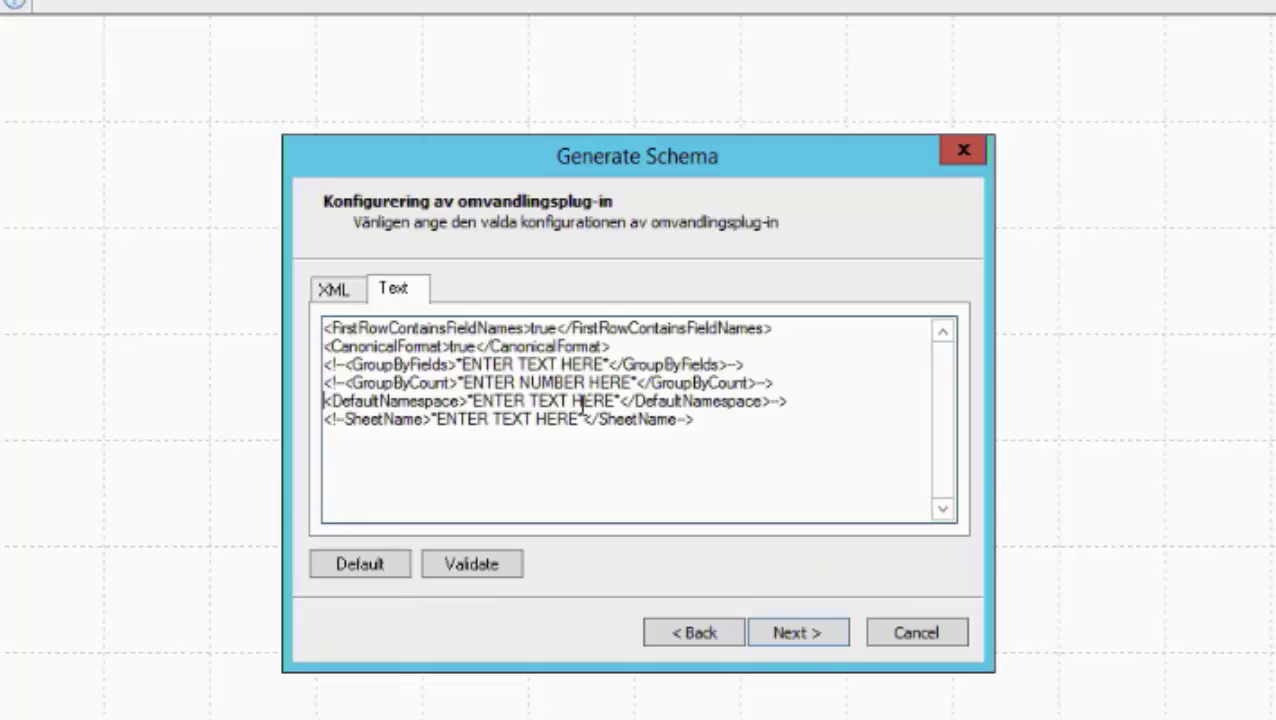
pyautogui.press('End')
pyautogui.press('BackSpace')
pyautogui.press('BackSpace')
pyautogui.press('BackSpace')
pyautogui.hotkey('shift', 'Left')
pyautogui.hotkey('shift', 'Left')
pyautogui.press('Left')
pyautogui.press('Left')
pyautogui.press('Left')
pyautogui.hotkey('shift', 'Left')
pyautogui.hotkey('shift', 'Left')
pyautogui.hotkey('shift', 'Left')
pyautogui.hotkey('shift', 'Left')
pyautogui.hotkey('shift', 'Left')
pyautogui.hotkey('shift', 'Left')
pyautogui.hotkey('shift', 'Left')
pyautogui.hotkey('shift', 'Left')
pyautogui.hotkey('shift', 'Left')
pyautogui.hotkey('shift', 'Left')
pyautogui.hotkey('shift', 'Left')
pyautogui.hotkey('shift', 'Left')
pyautogui.hotkey('shift', 'Left')
pyautogui.hotkey('shift', 'Left')
pyautogui.hotkey('shift', 'Left')
pyautogui.hotkey('shift', 'Left')
pyautogui.hotkey('shift', 'Left')
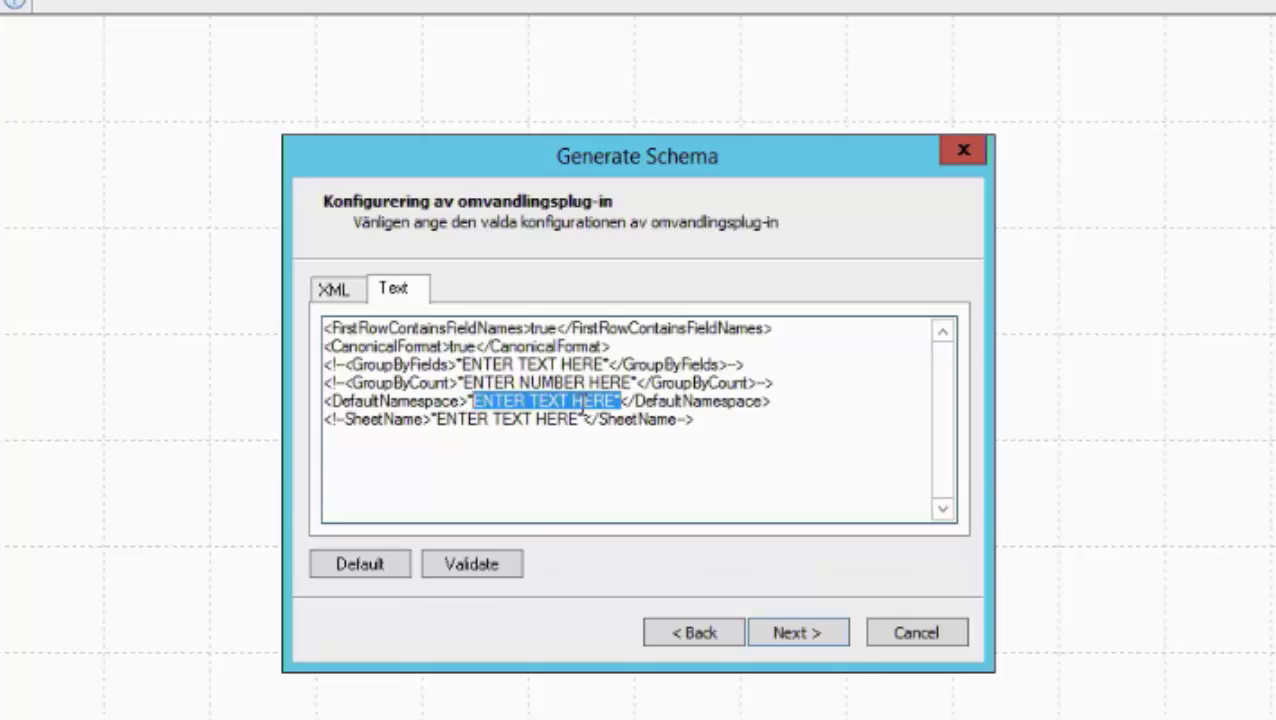
pyautogui.write('http')
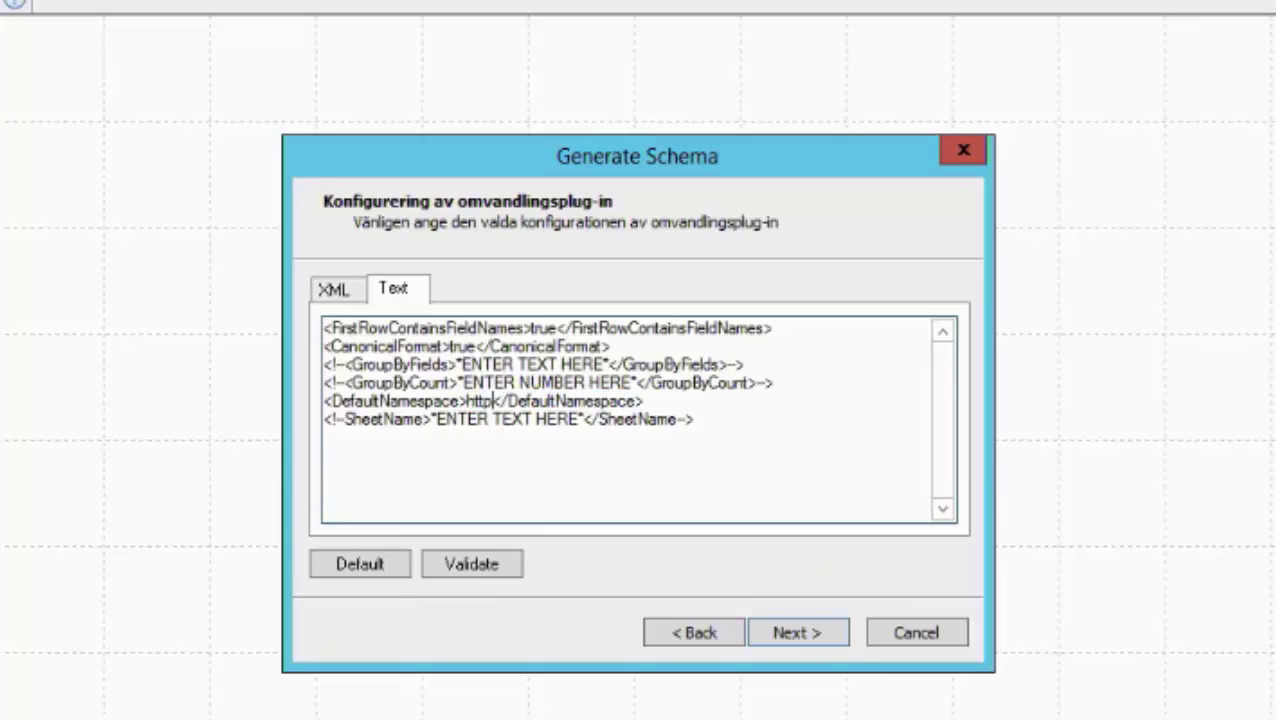
pyautogui.write('://')
pyautogui.write('w')
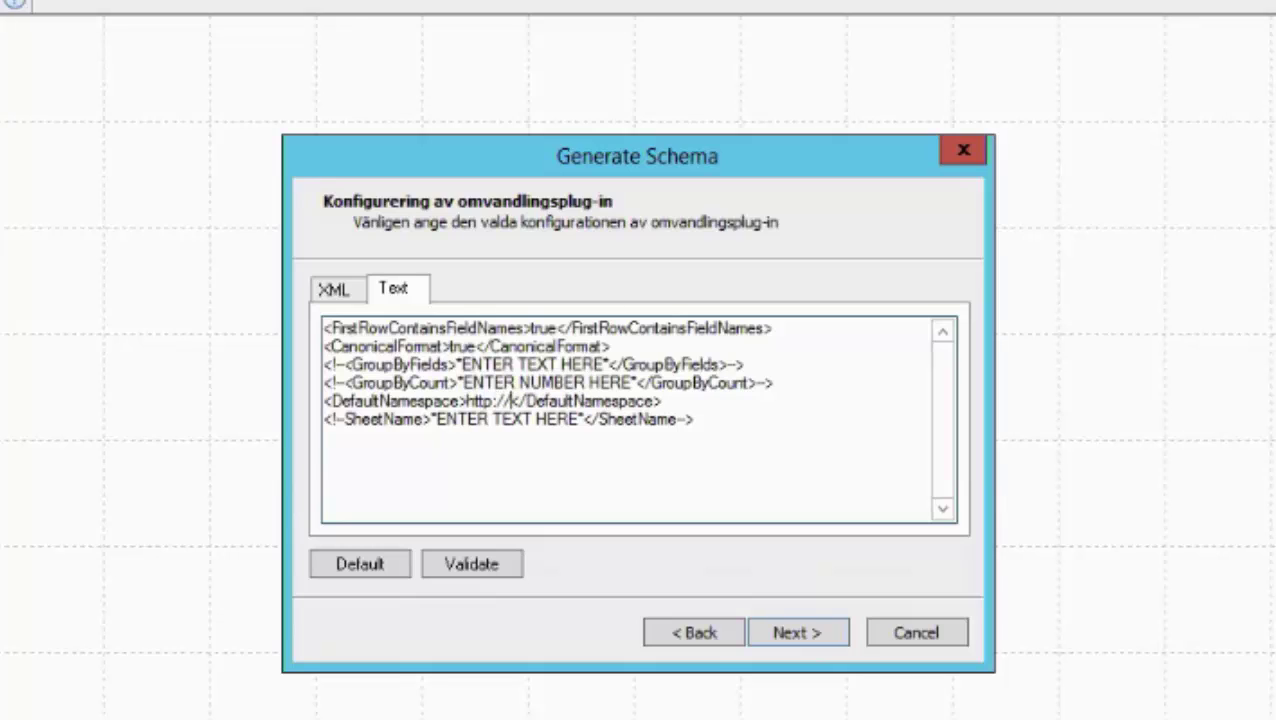
pyautogui.write('nee')
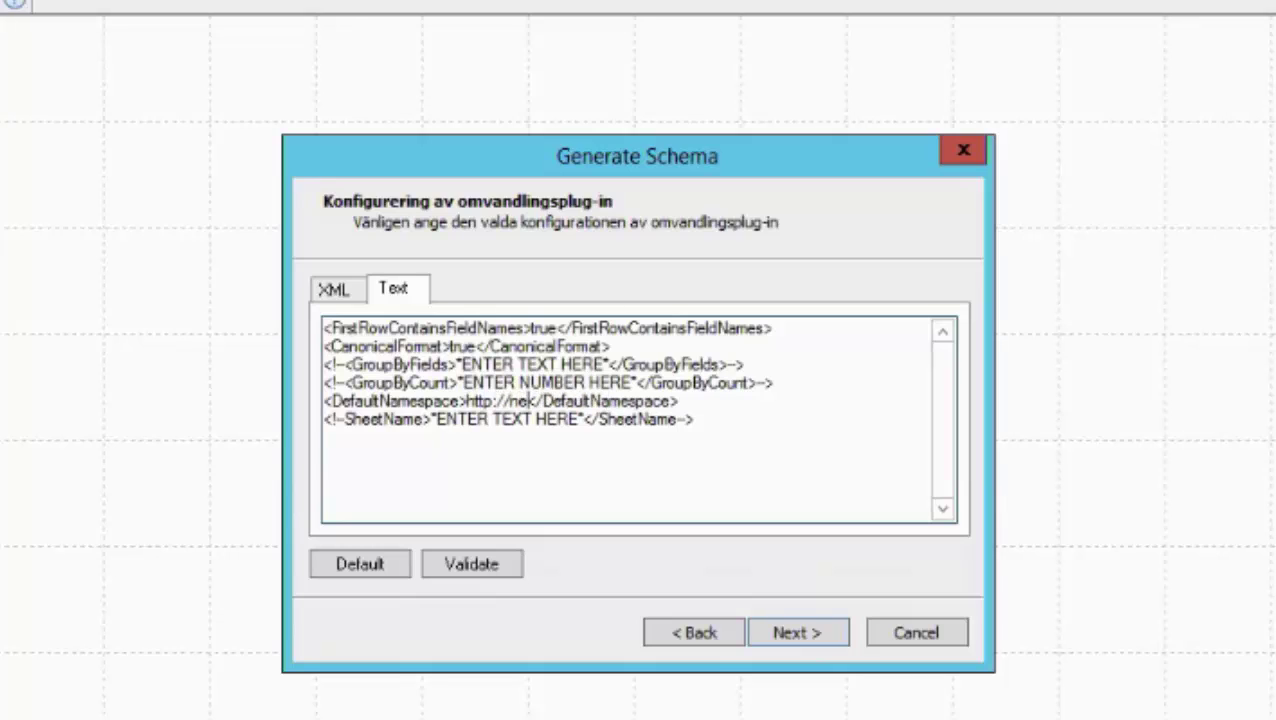
pyautogui.write('d')
pyautogui.write('2code.s')
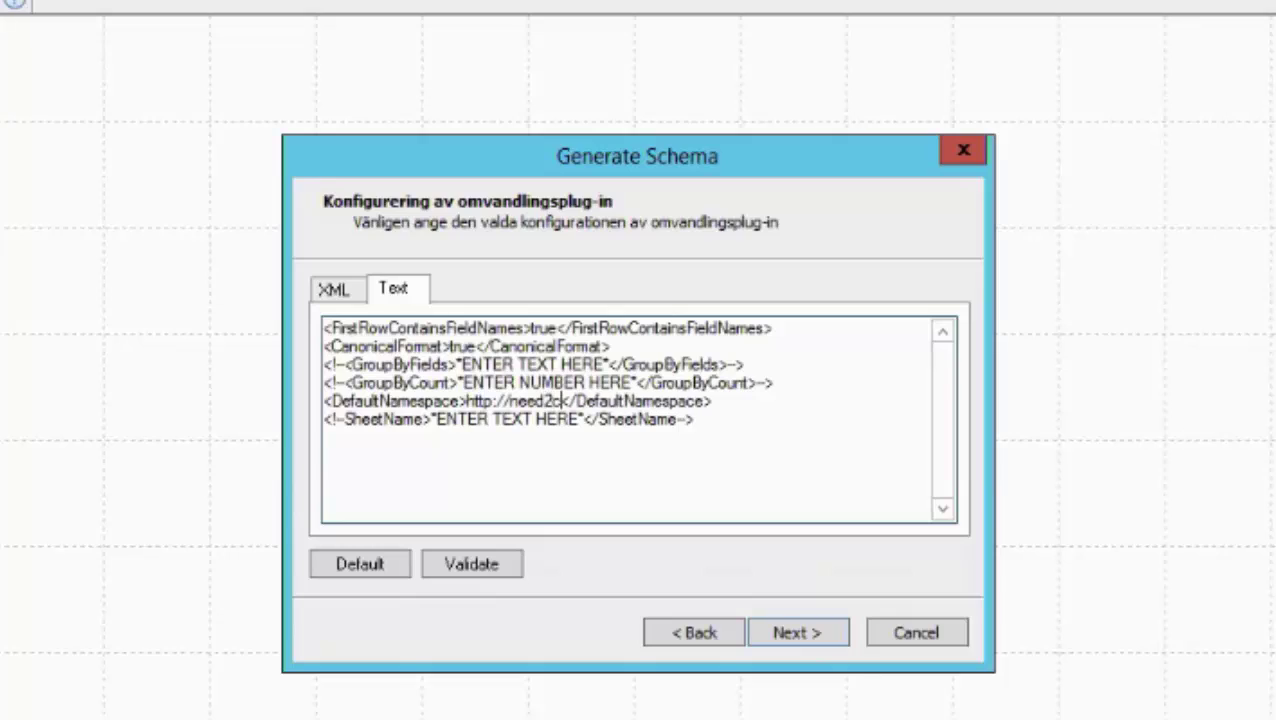
pyautogui.write('e')
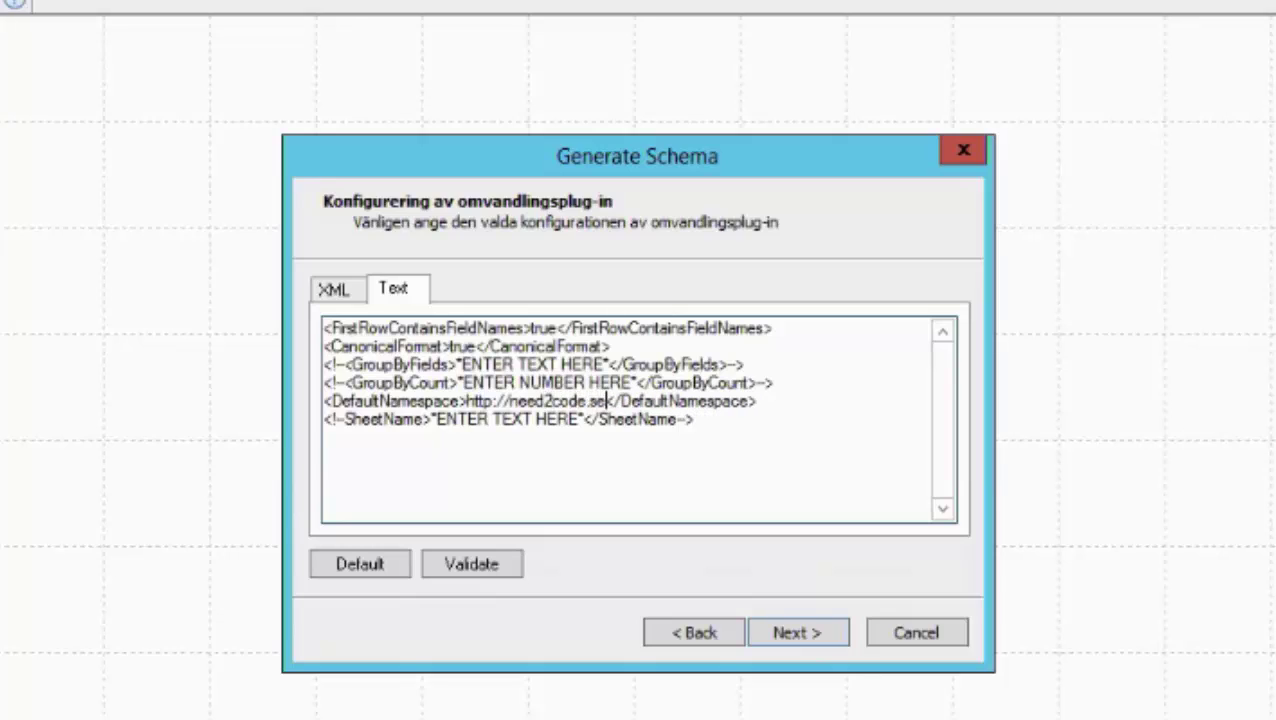
pyautogui.write('/arti')
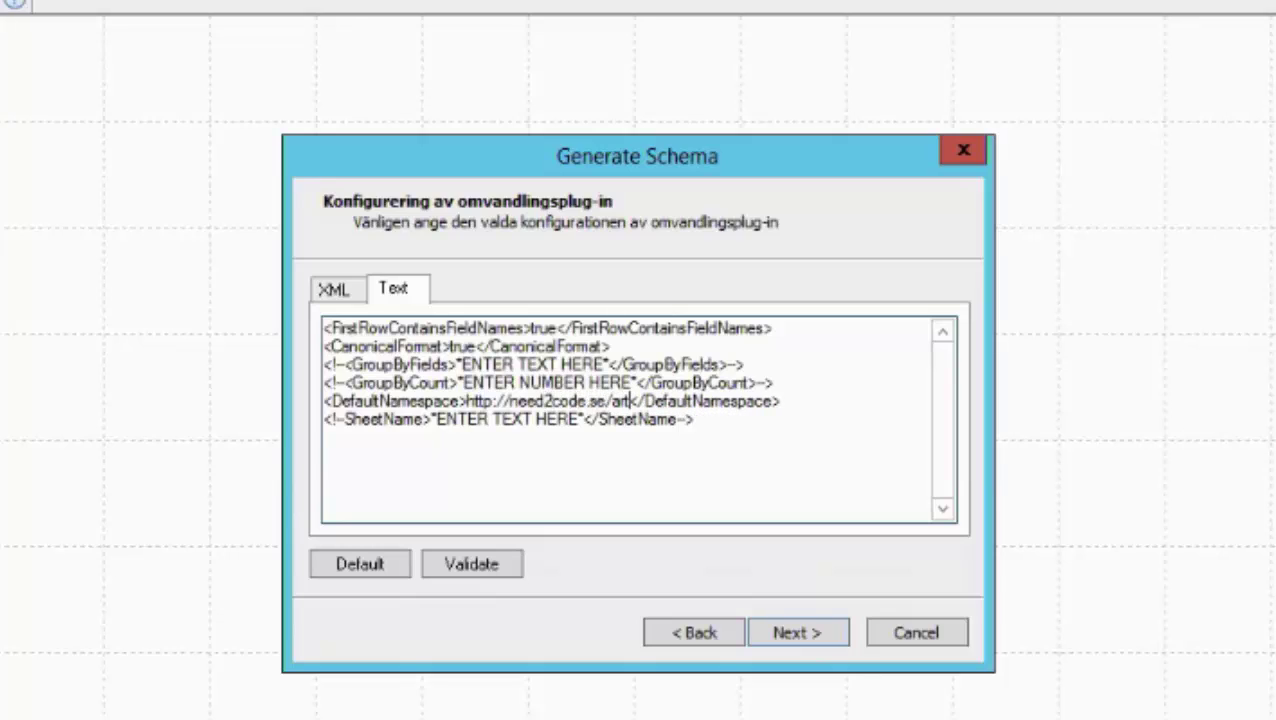
pyautogui.write('kel')
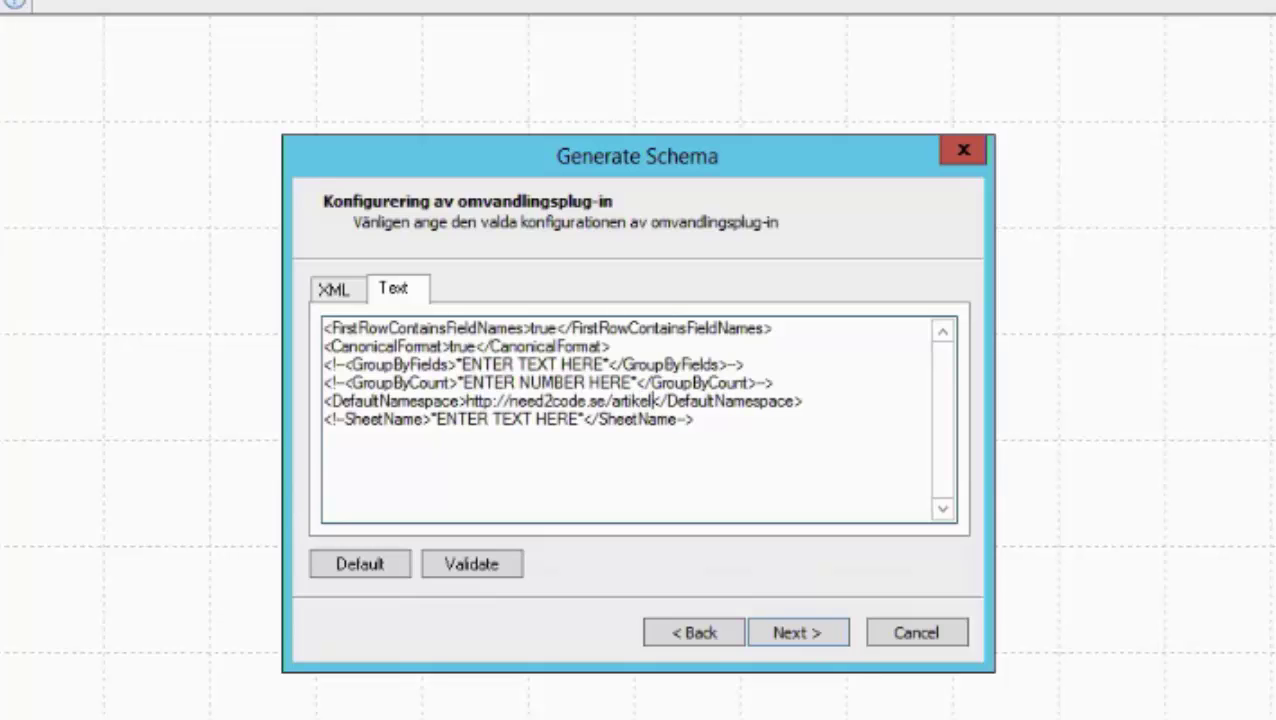
# Validate the plug-in configuration and proceed to the schema creation page of the wizard.
pyautogui.click(458, 570)
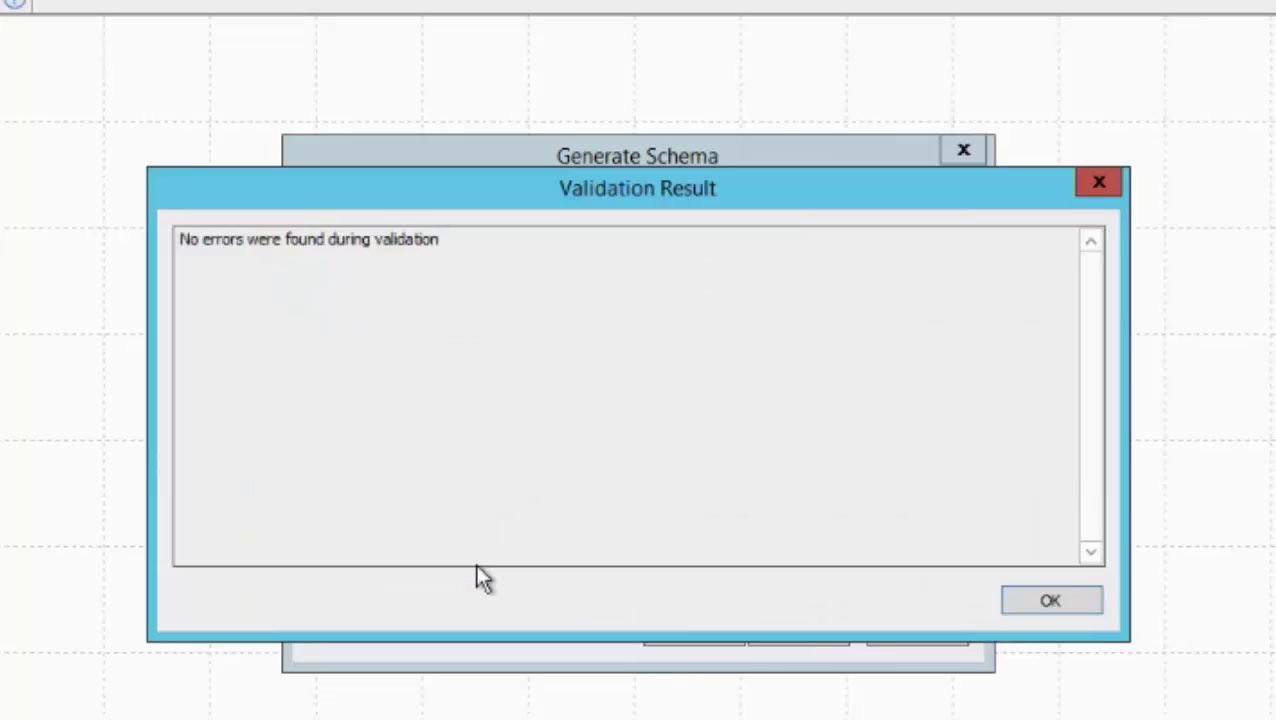
pyautogui.click(1103, 601)
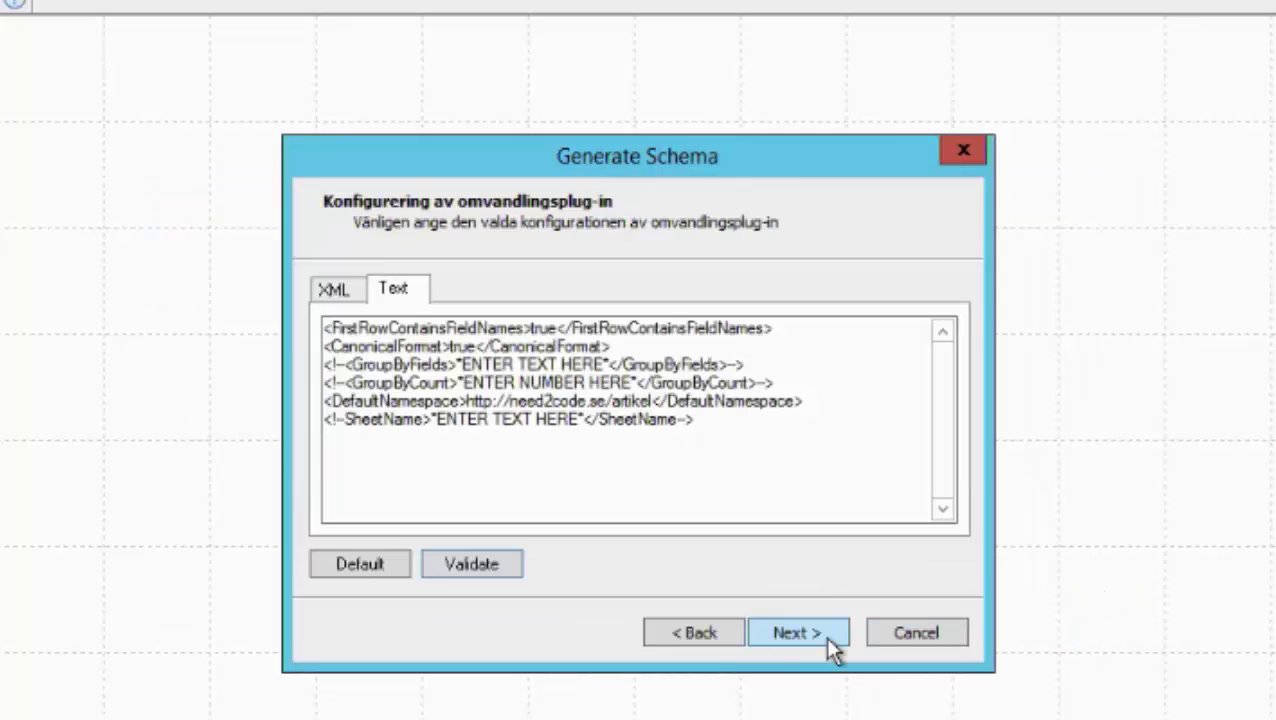
pyautogui.click(824, 636)
pyautogui.click(1024, 608)
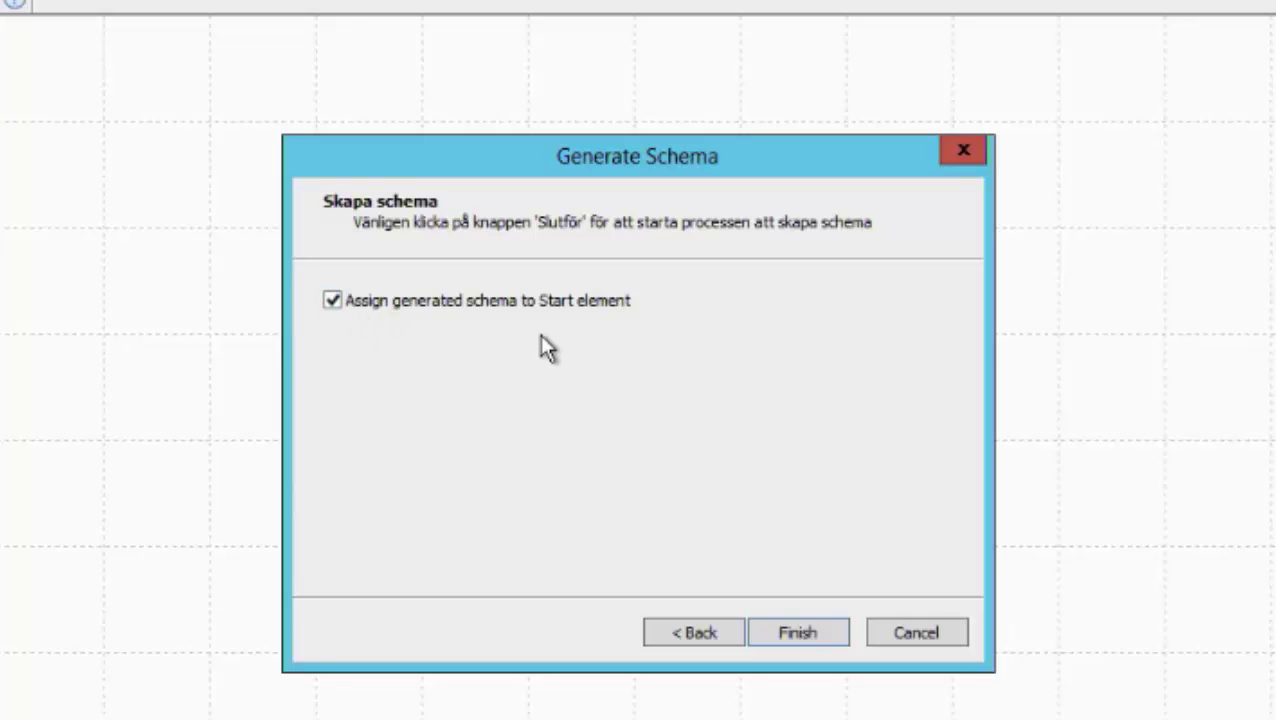
# Finish generating the schema with assignment to the Start element, and place a Manager element between Start and Finish.
pyautogui.click(798, 633)
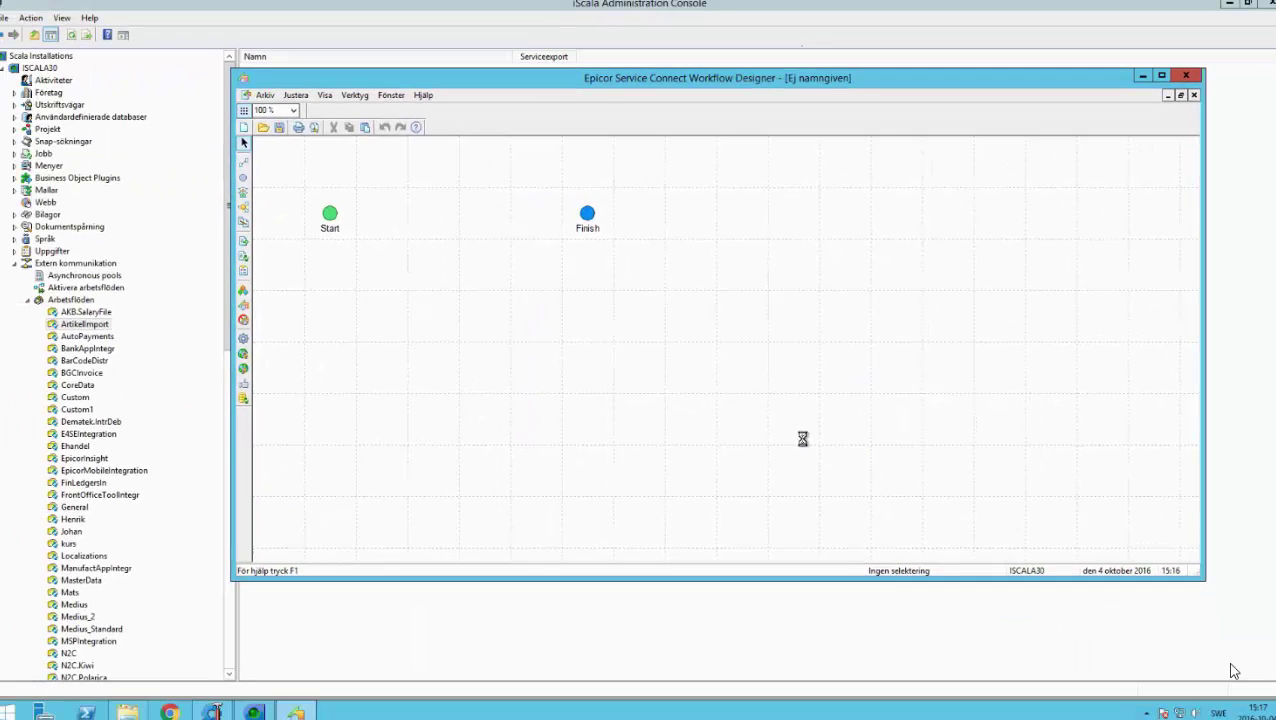
pyautogui.click(243, 338)
pyautogui.click(484, 214)
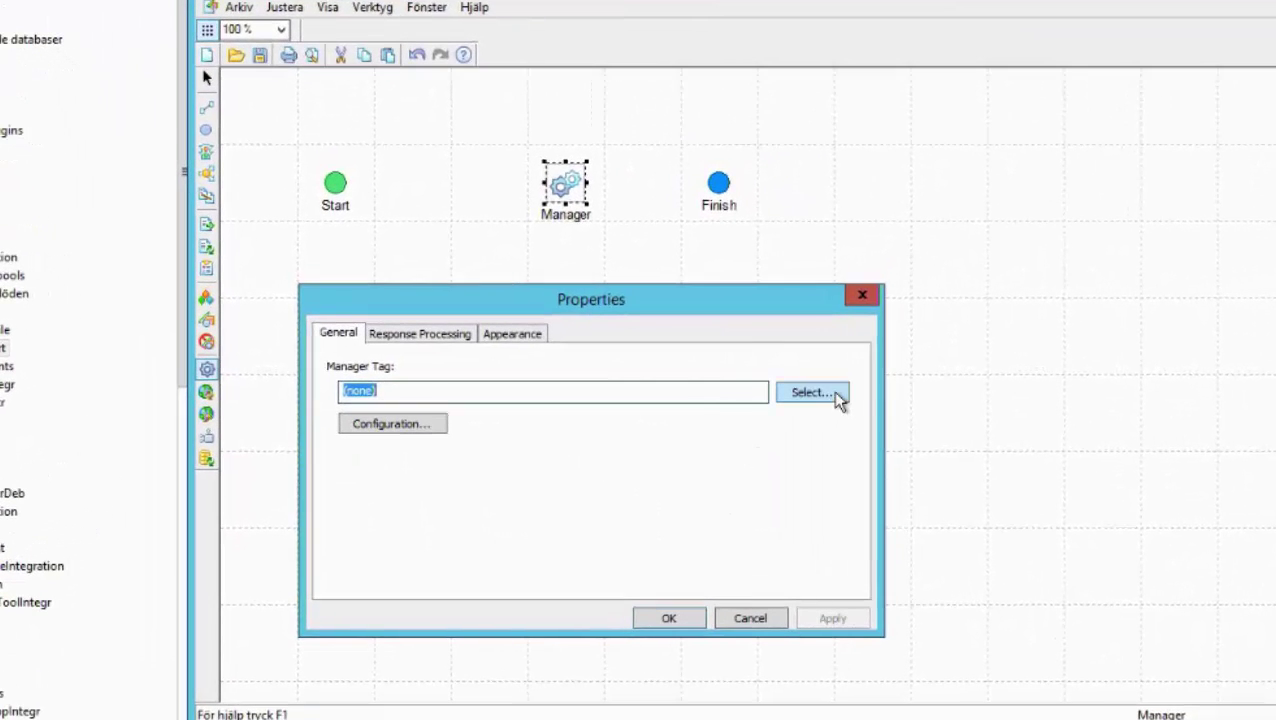
# Assign the Stock Item In manager tag to the new Manager element.
pyautogui.click(836, 394)
pyautogui.click(505, 490)
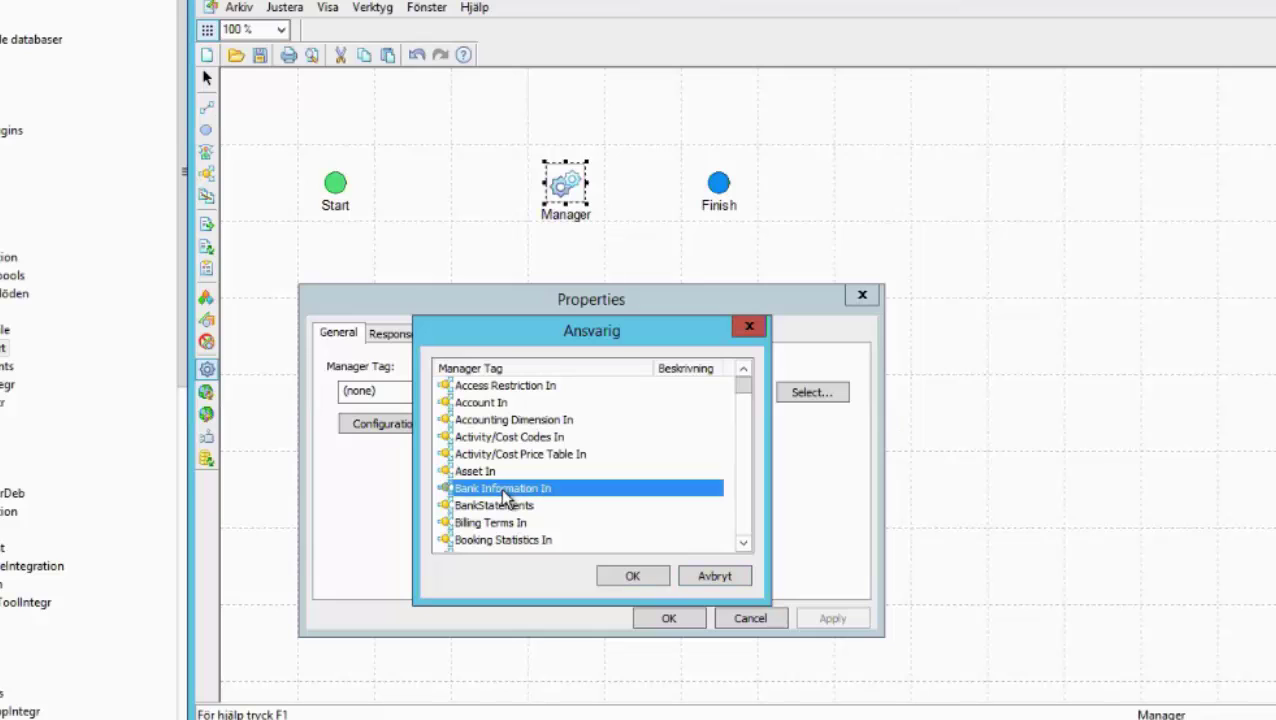
pyautogui.press('s')
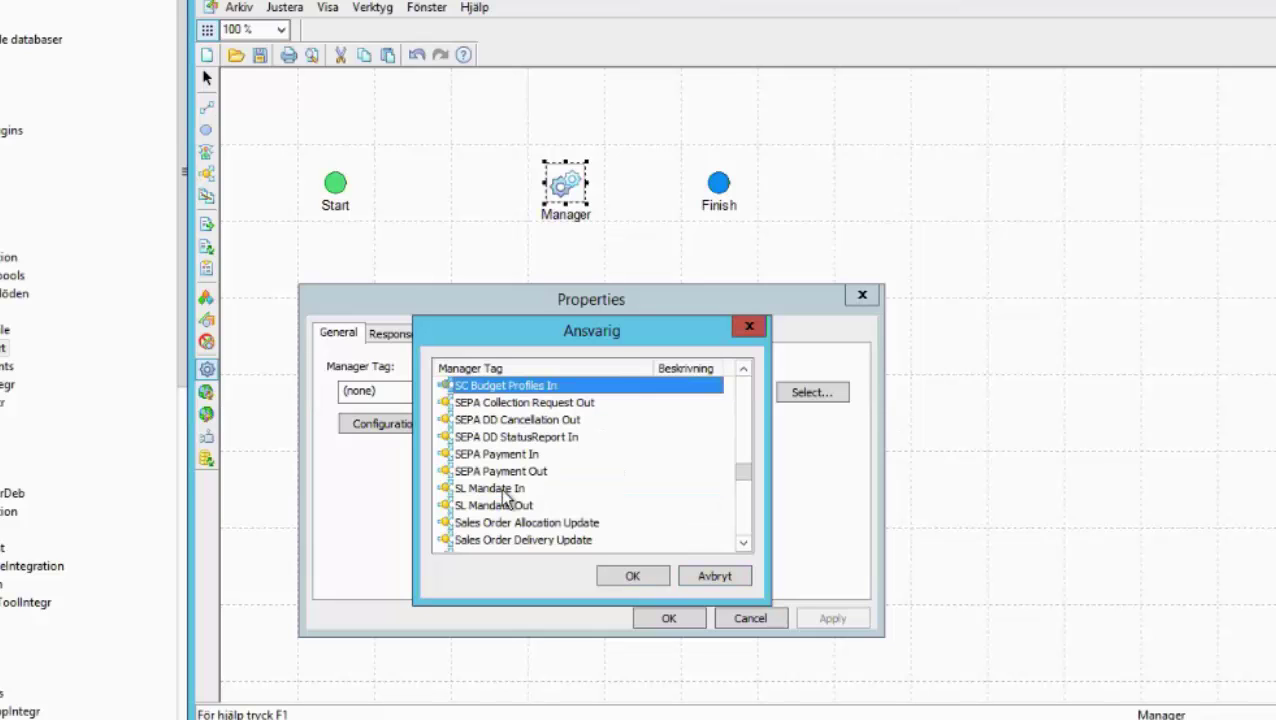
pyautogui.scroll(-8, 505, 495)
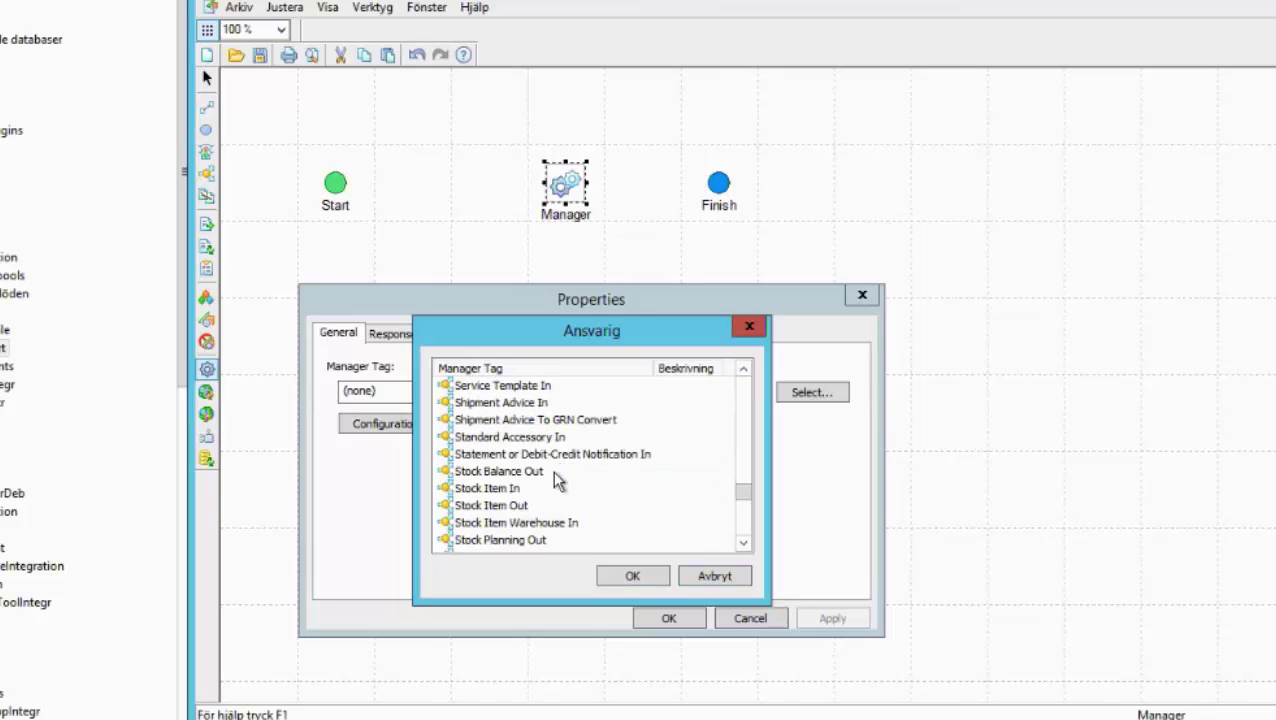
pyautogui.click(514, 490)
pyautogui.click(630, 576)
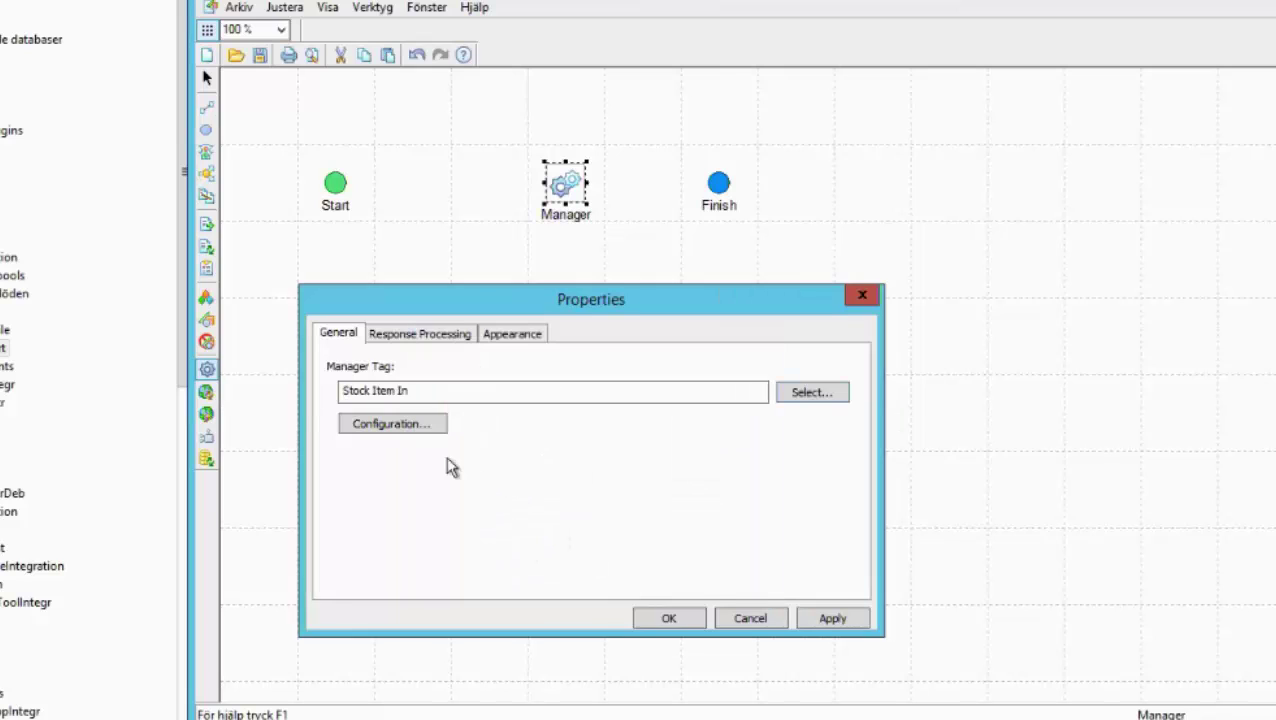
# Accept the Stock Item In manager's default XML configuration and apply the element's properties.
pyautogui.click(414, 430)
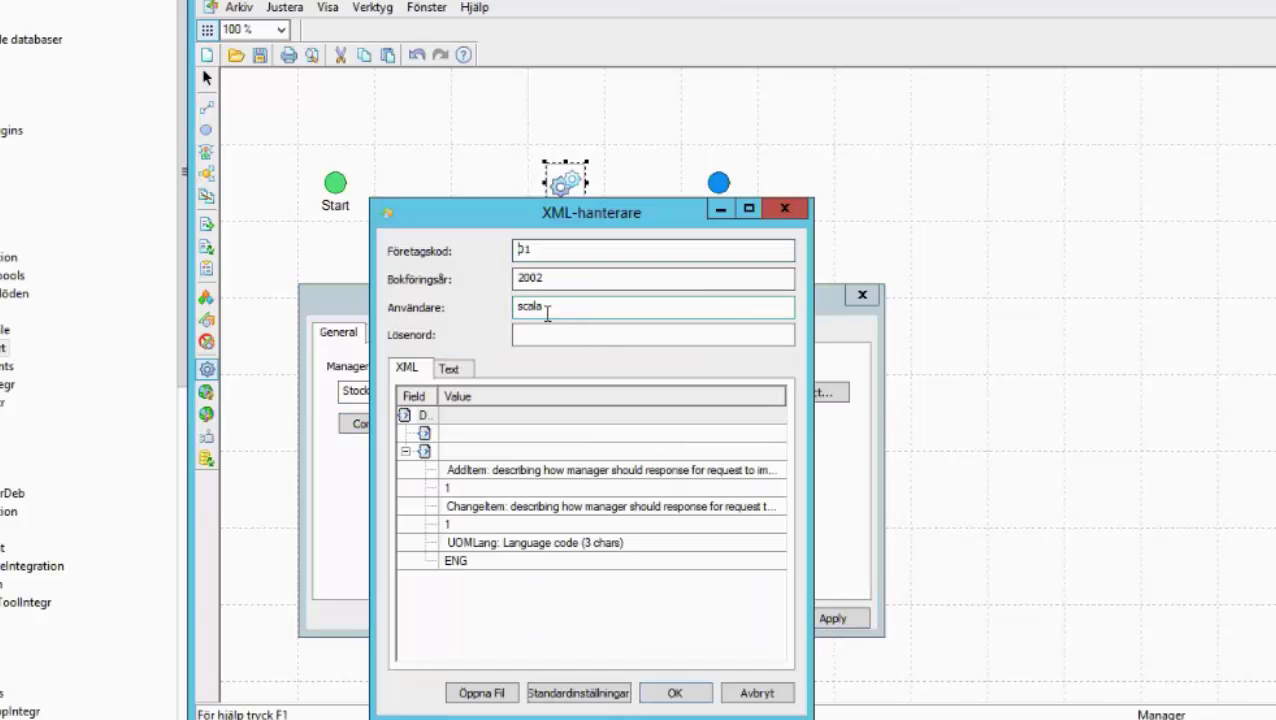
pyautogui.click(681, 333)
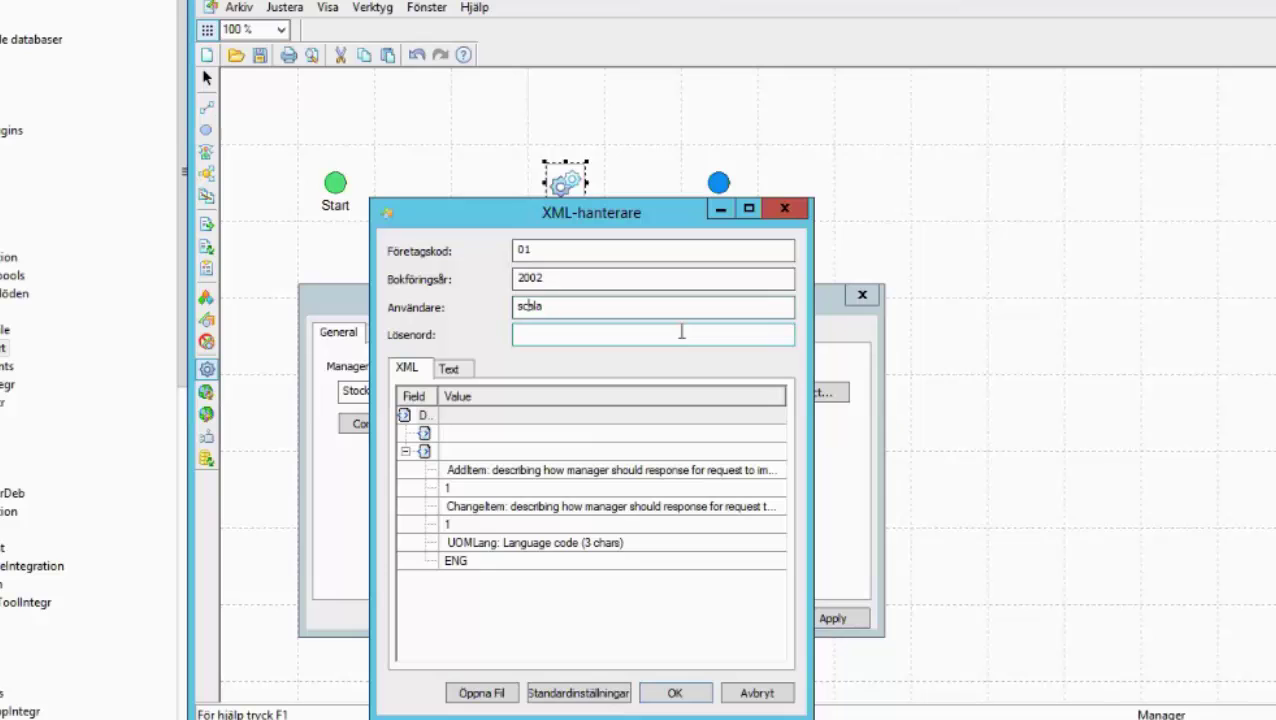
pyautogui.click(676, 693)
pyautogui.click(830, 619)
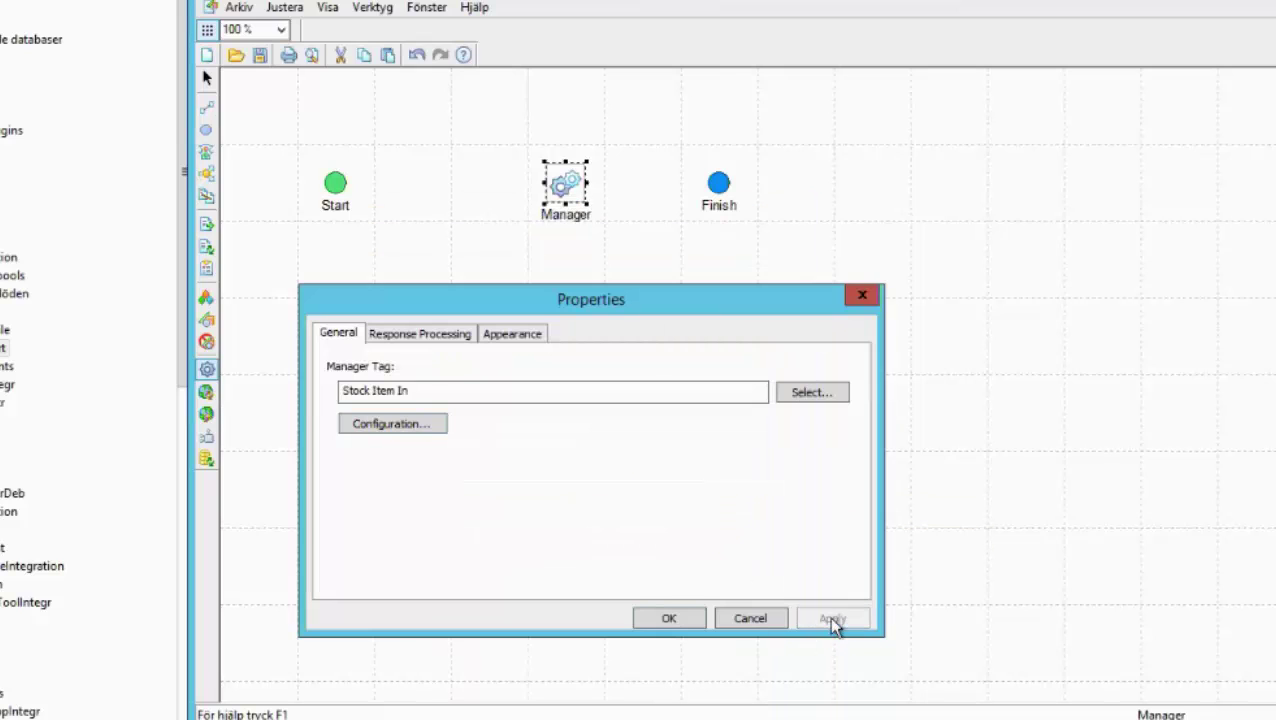
pyautogui.click(690, 620)
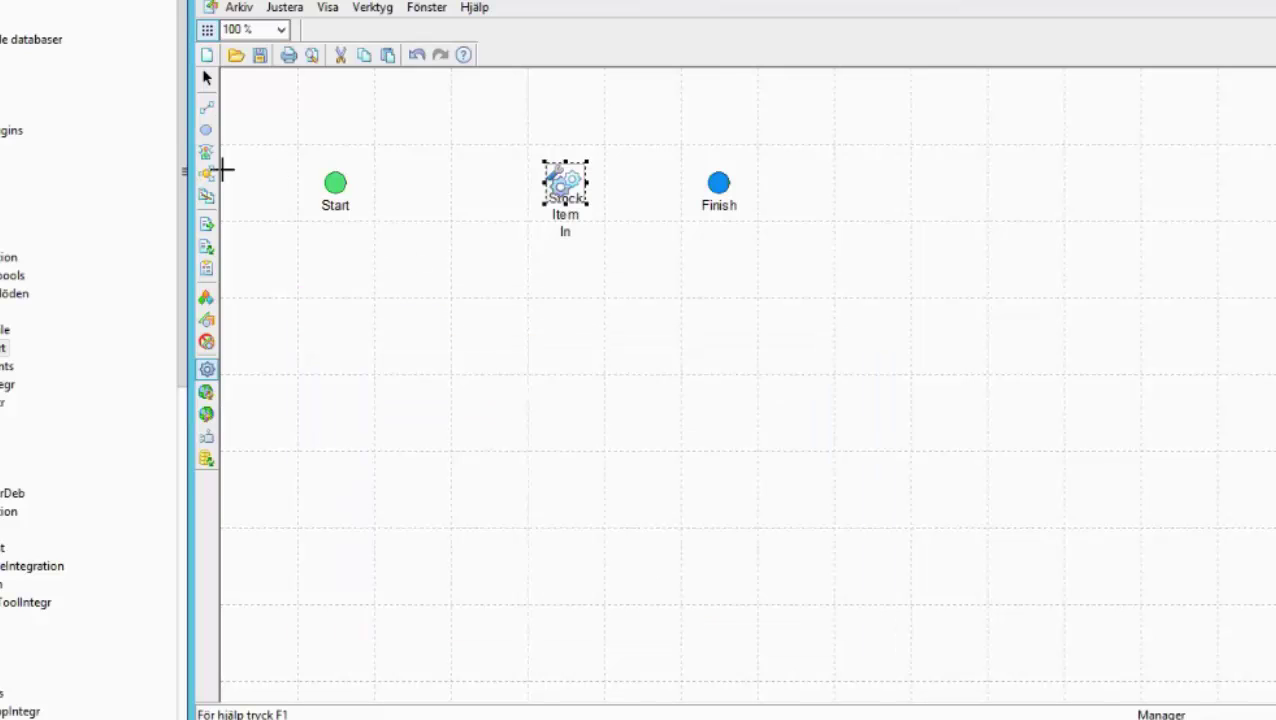
# Place a Conversion element between Start and Stock Item In, leaving its schemas and conversion blank.
pyautogui.click(207, 196)
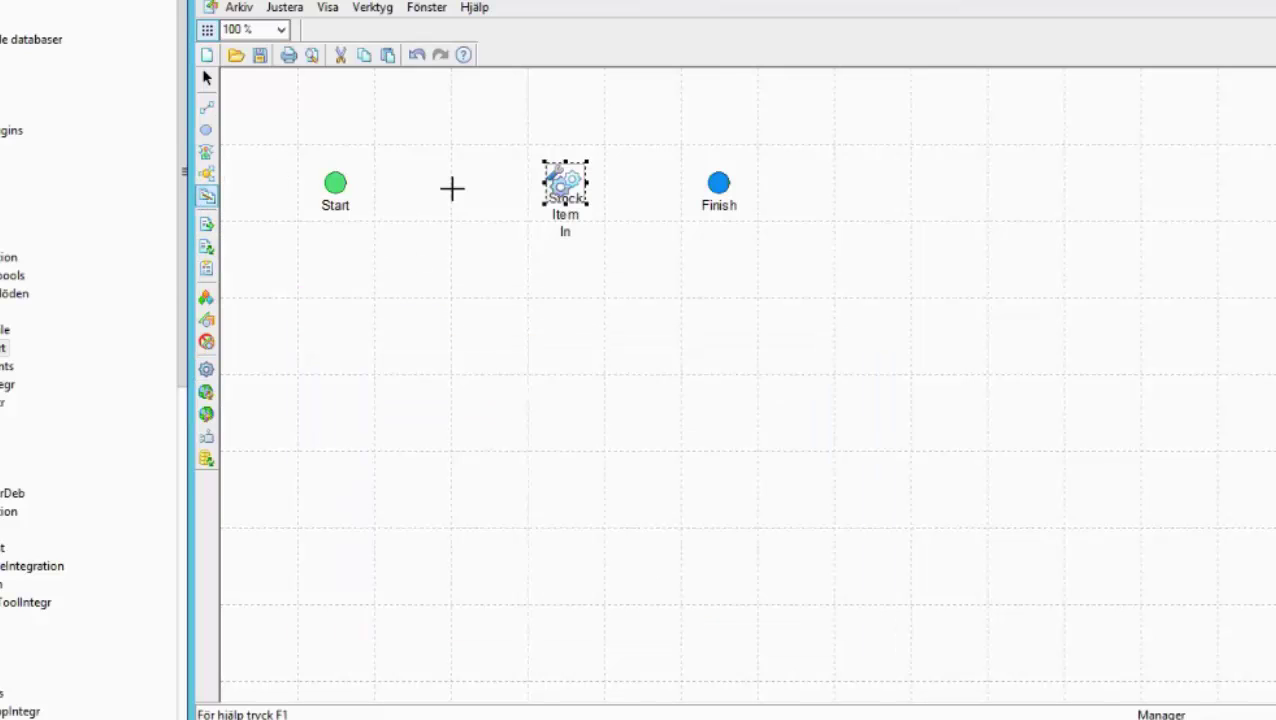
pyautogui.click(476, 186)
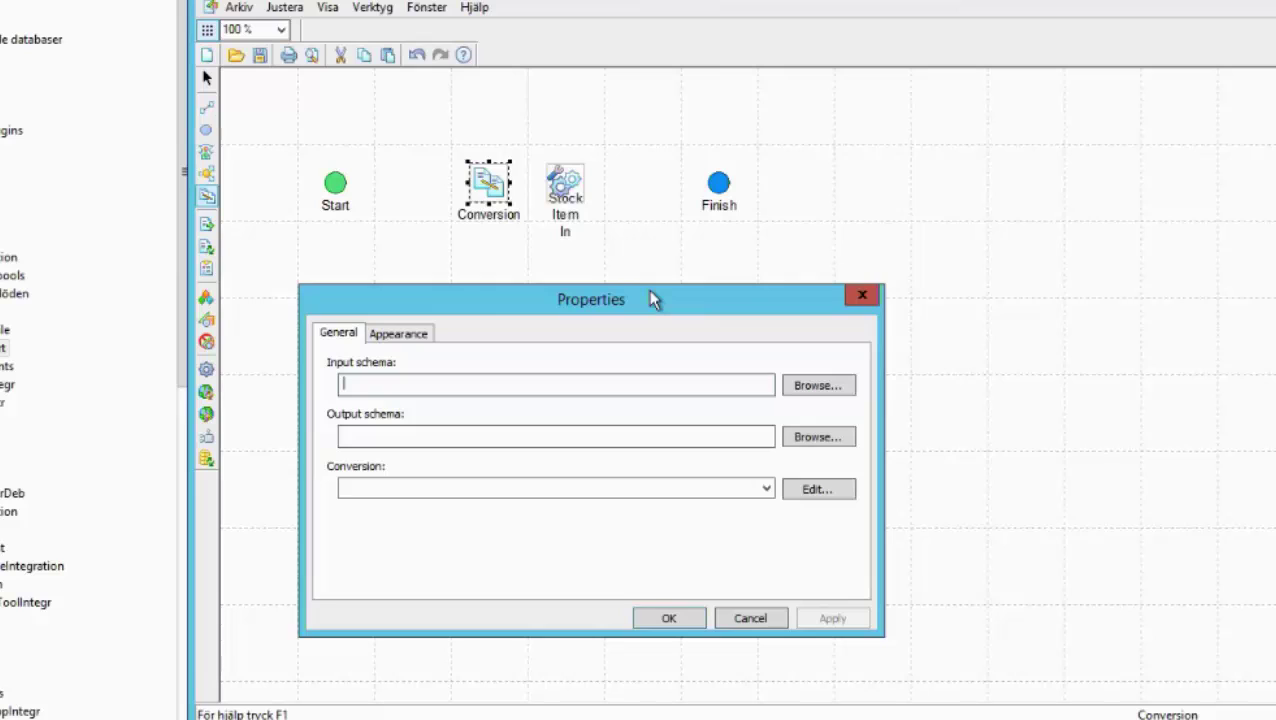
pyautogui.click(665, 617)
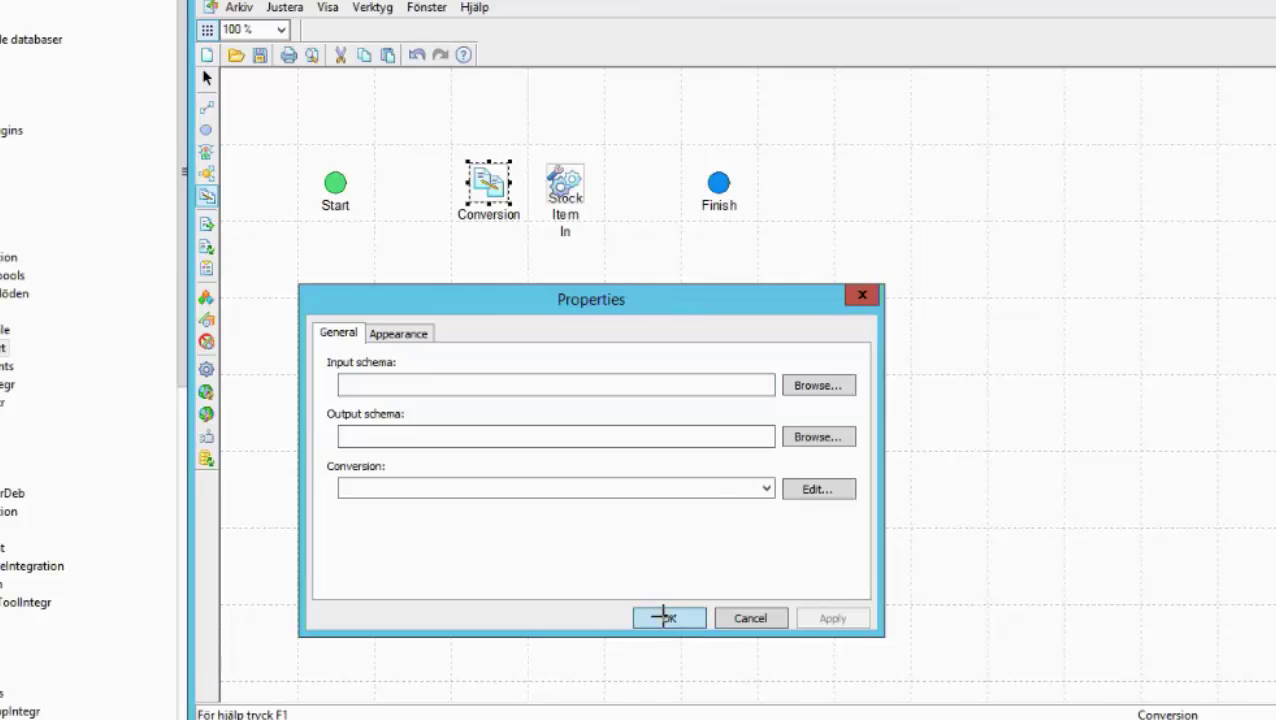
# Connect Start, Conversion, Stock Item In and Finish in sequence, and space out the elements and the Stock Item In label.
pyautogui.click(207, 107)
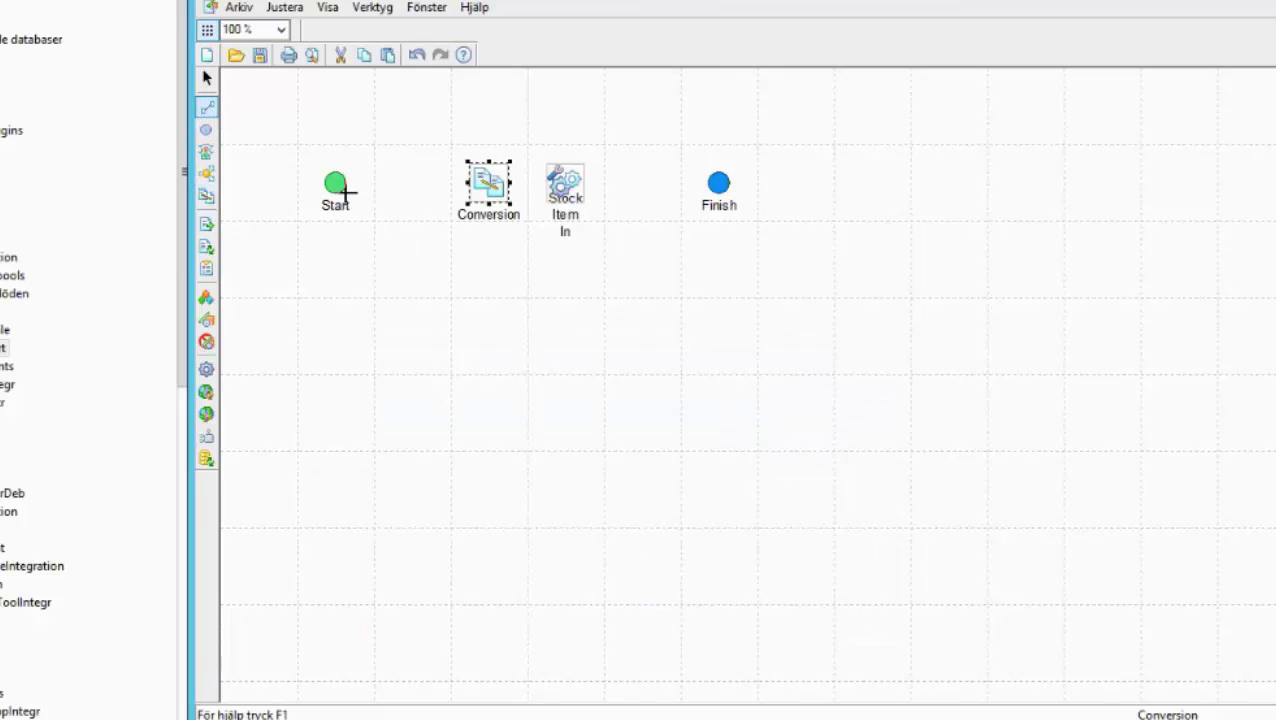
pyautogui.moveTo(335, 183); pyautogui.dragTo(718, 182)
pyautogui.click(207, 78)
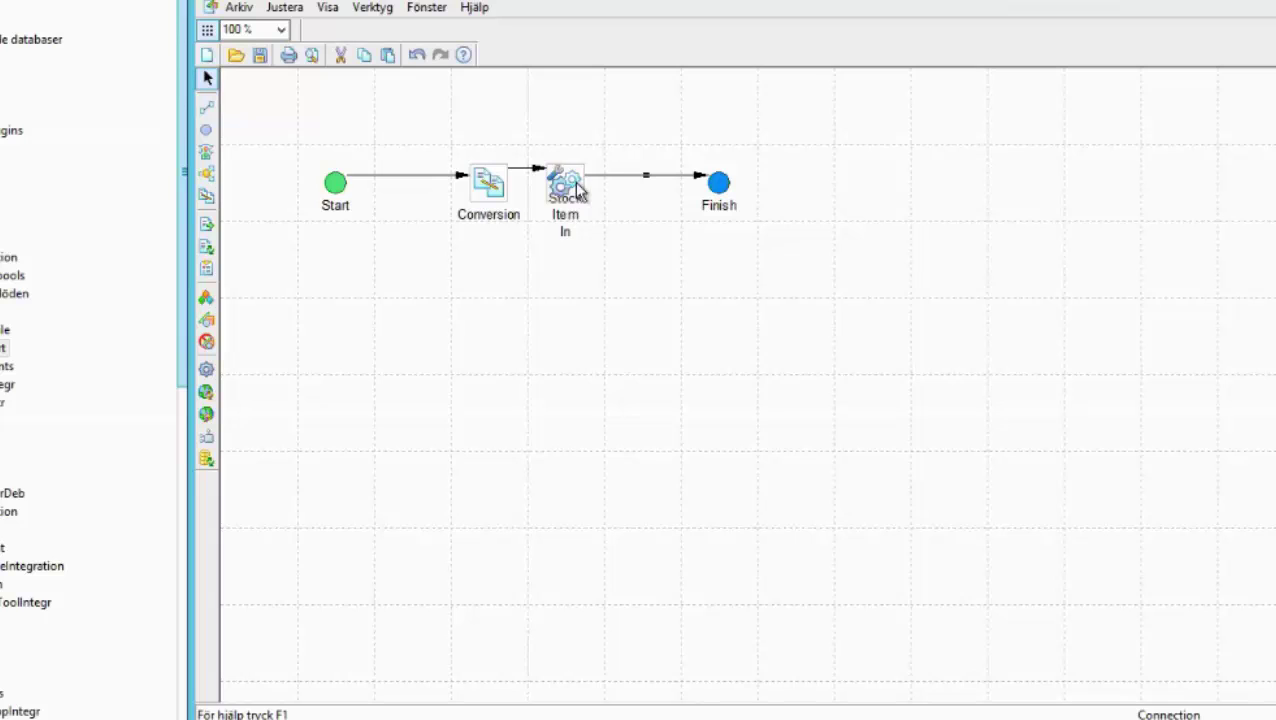
pyautogui.moveTo(578, 190); pyautogui.dragTo(798, 185)
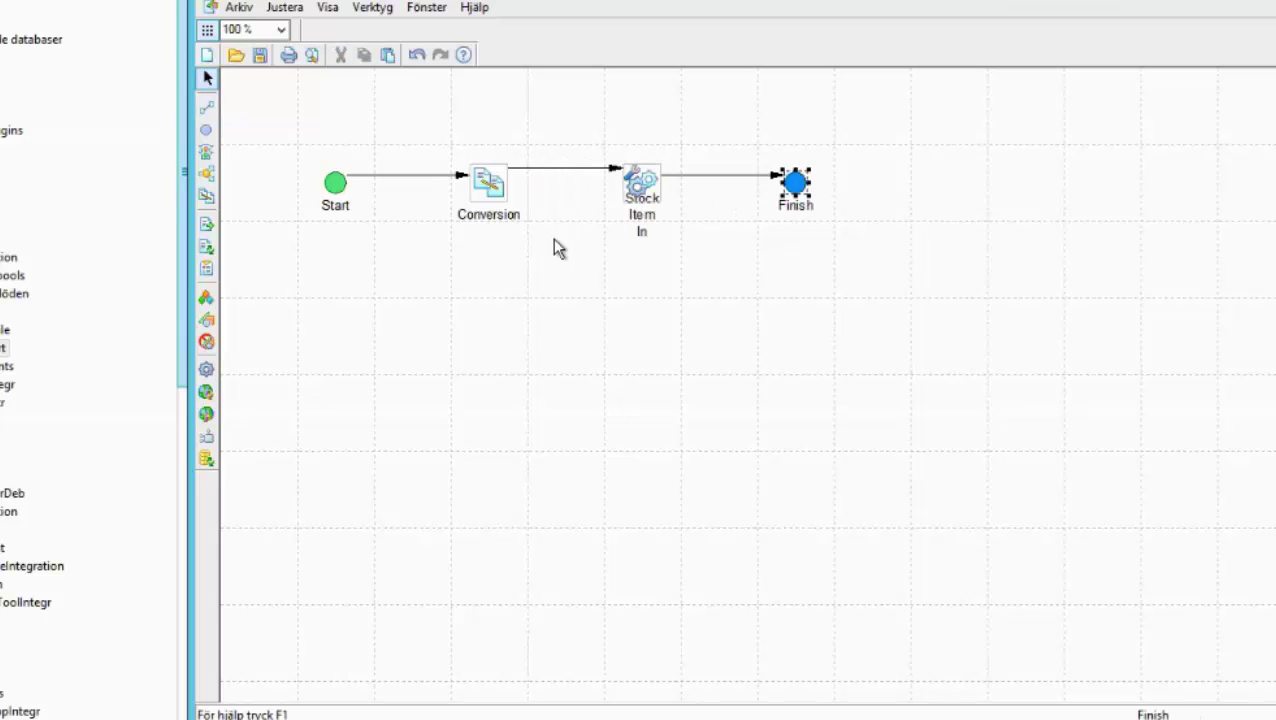
pyautogui.click(643, 228)
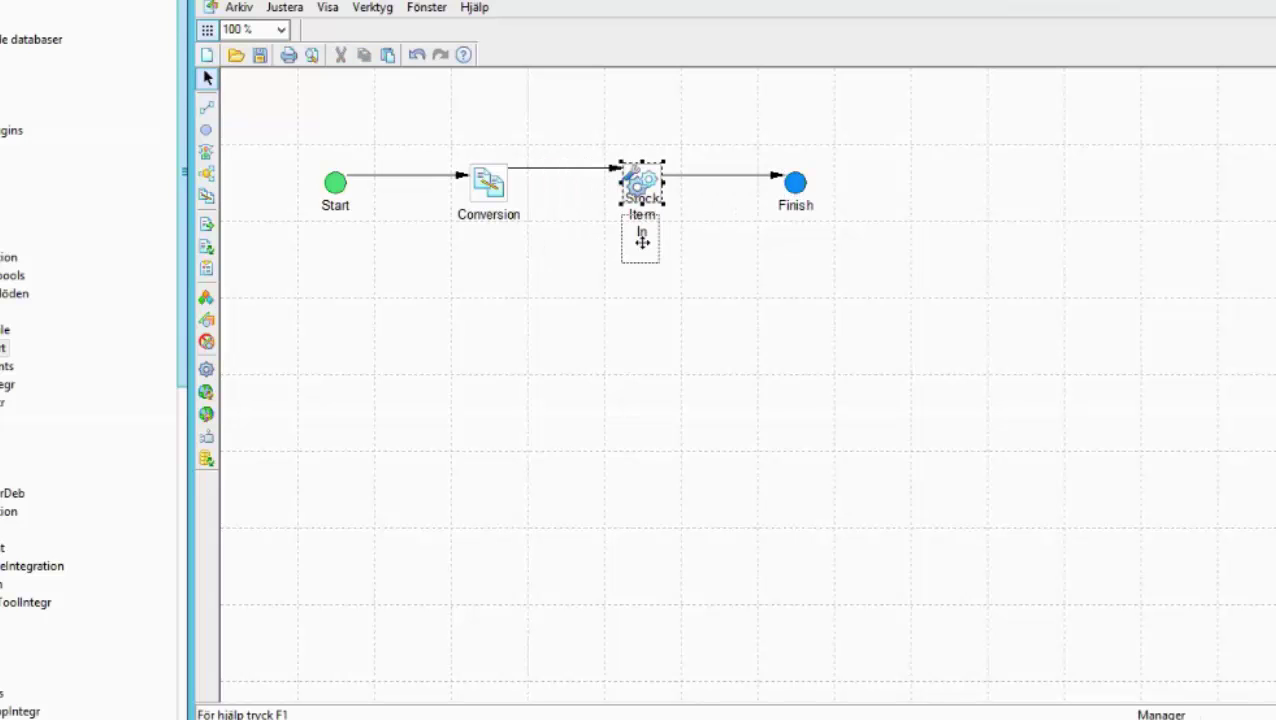
# Open the Conversion element's transformation for editing, saving the process despite validation errors as ArtikelImportviaExcel in the ArtikelImport package.
pyautogui.doubleClick(495, 193)
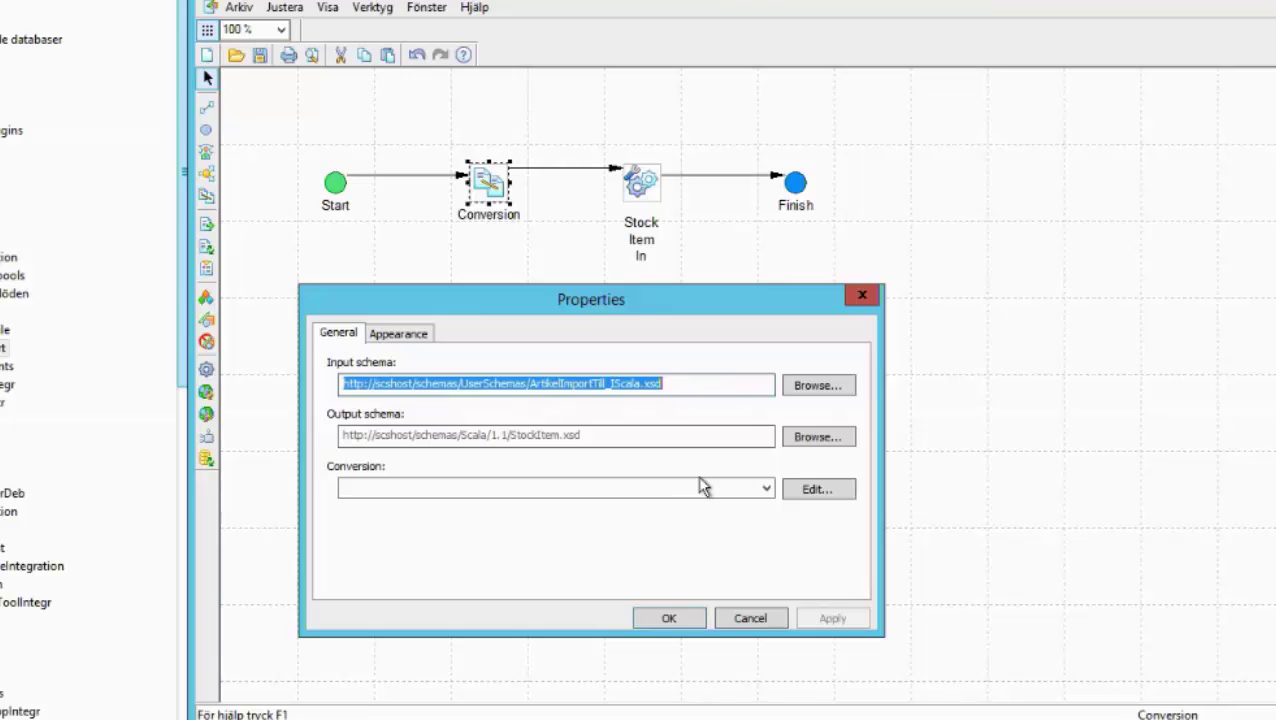
pyautogui.click(818, 495)
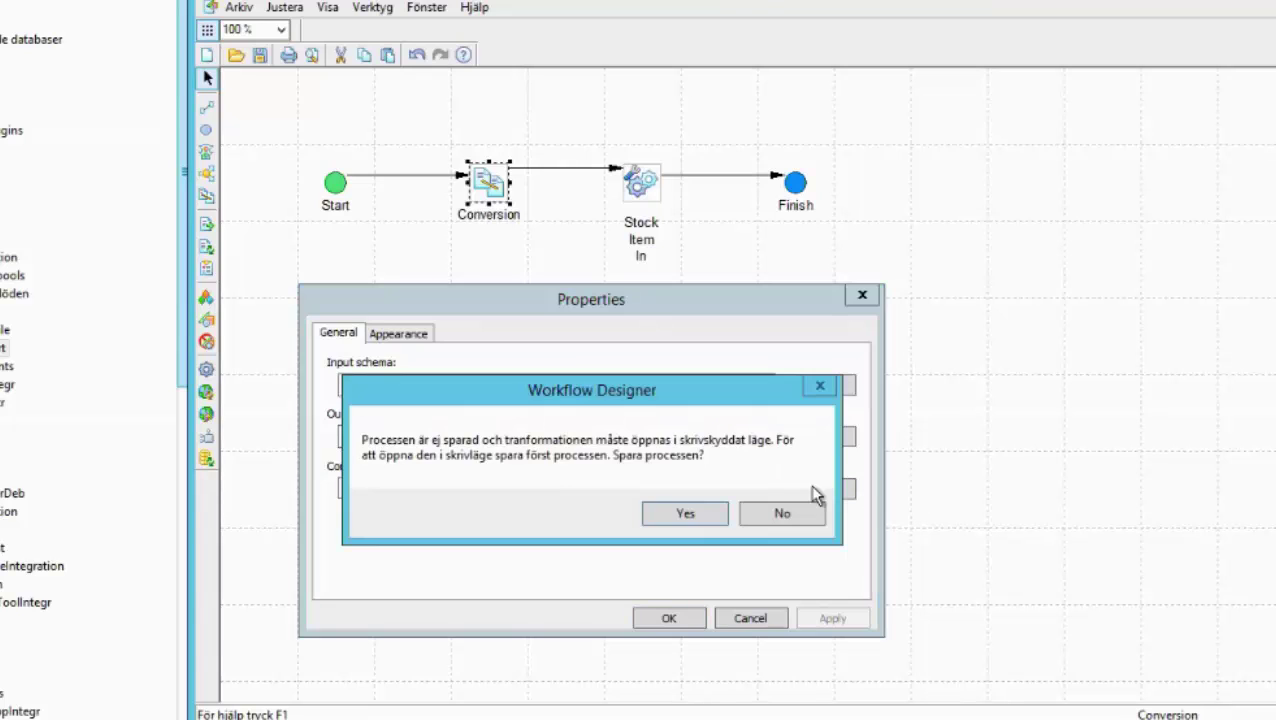
pyautogui.click(690, 515)
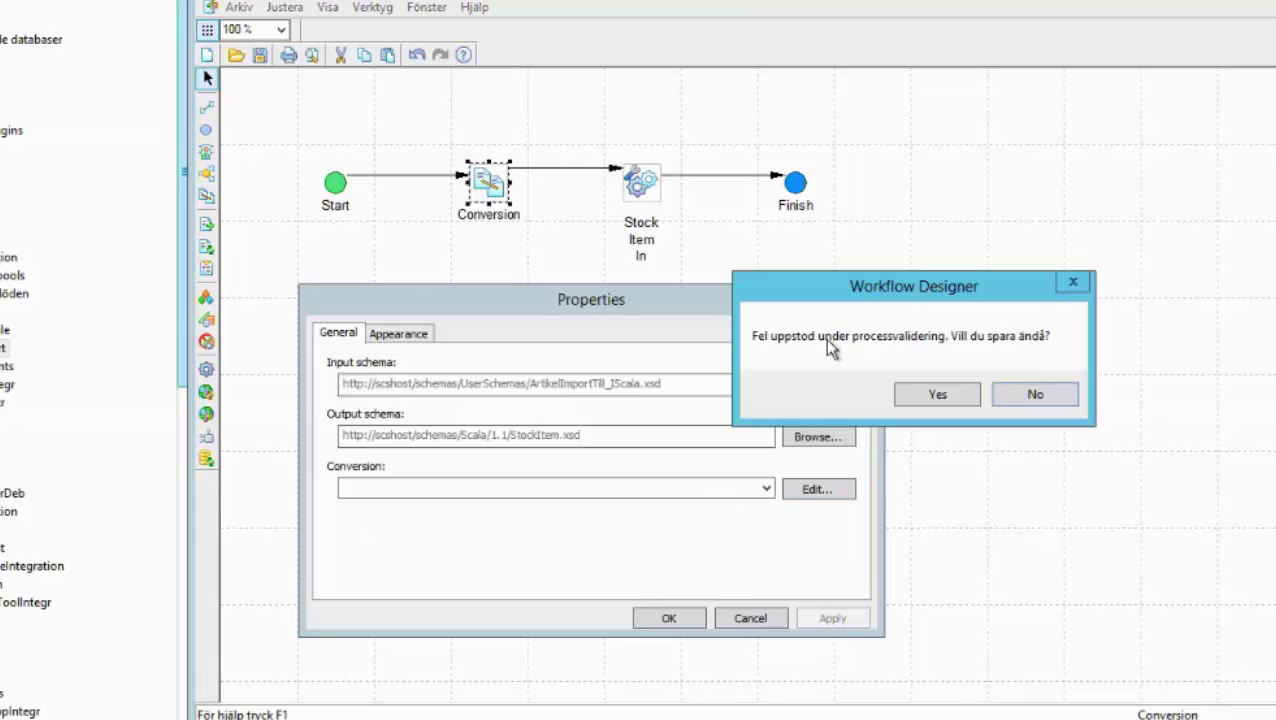
pyautogui.click(946, 398)
pyautogui.write('Artikel')
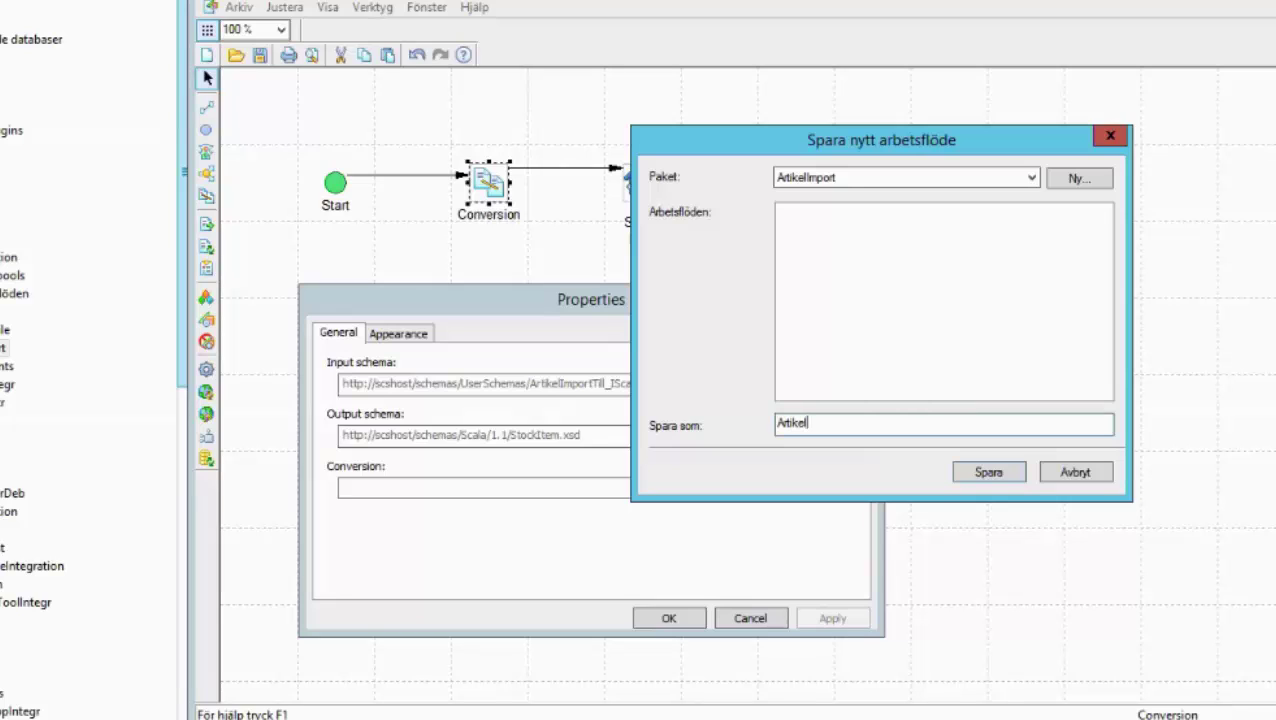
pyautogui.write('ImportviaExcel')
pyautogui.click(1005, 470)
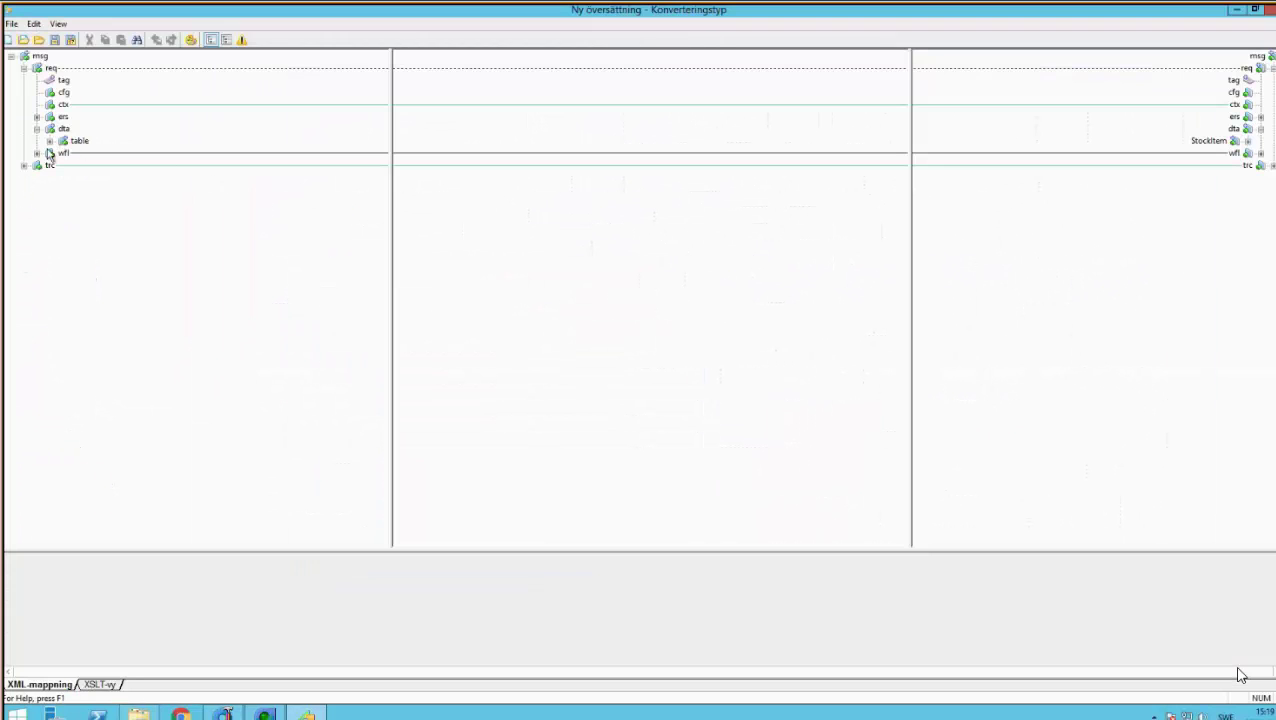
# Map the source row's StockCode, Description and Price to StockCode, Description1 and Price under the target StockItem.
pyautogui.click(49, 141)
pyautogui.click(62, 165)
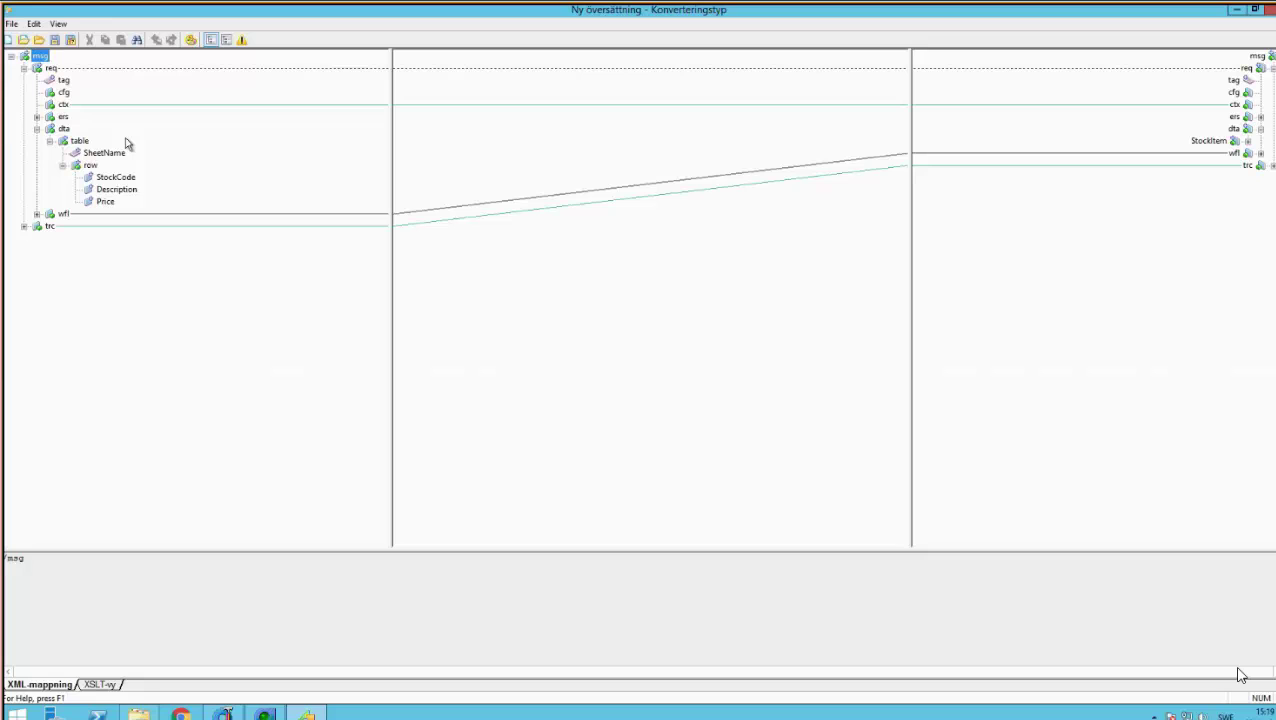
pyautogui.click(1252, 148)
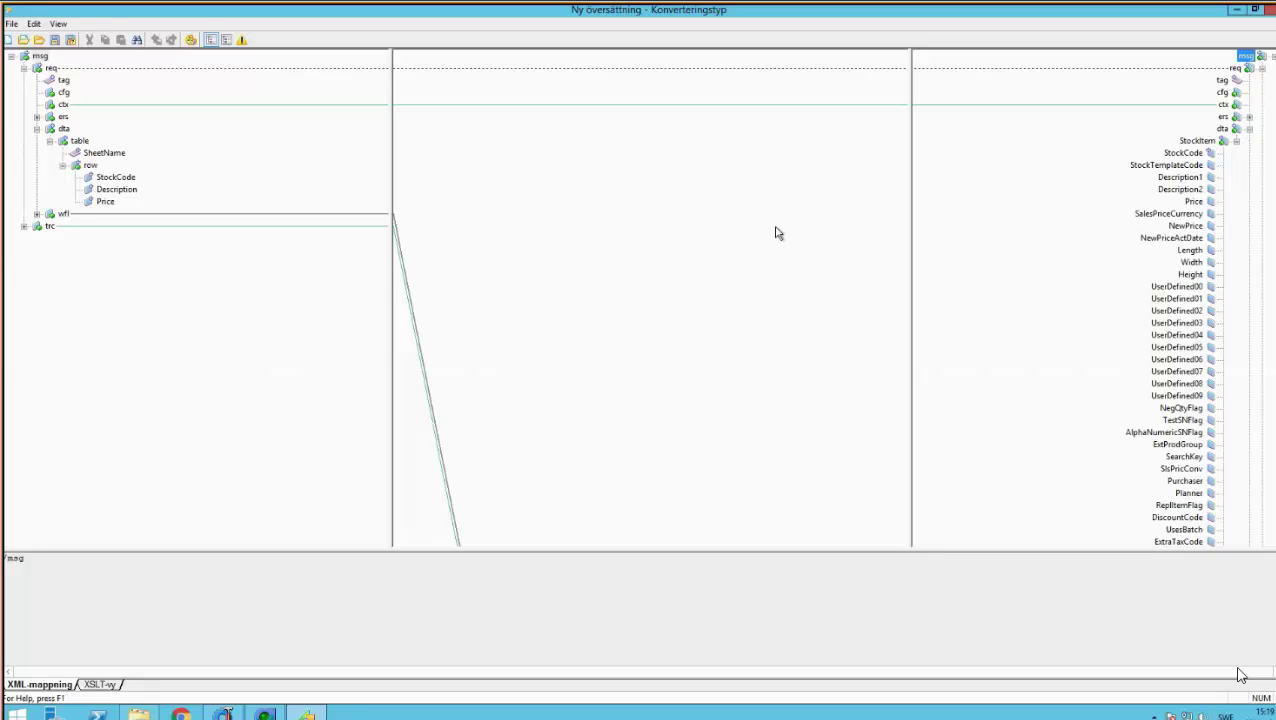
pyautogui.click(127, 183)
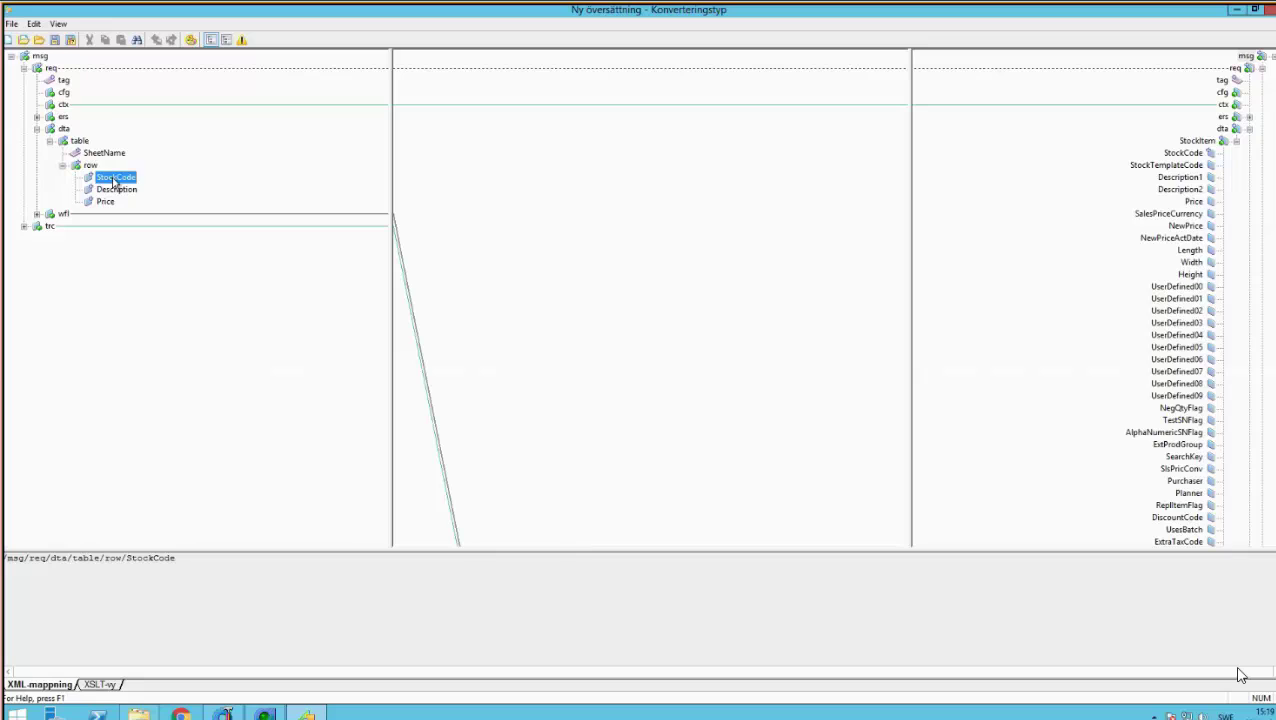
pyautogui.moveTo(122, 180); pyautogui.dragTo(1166, 157)
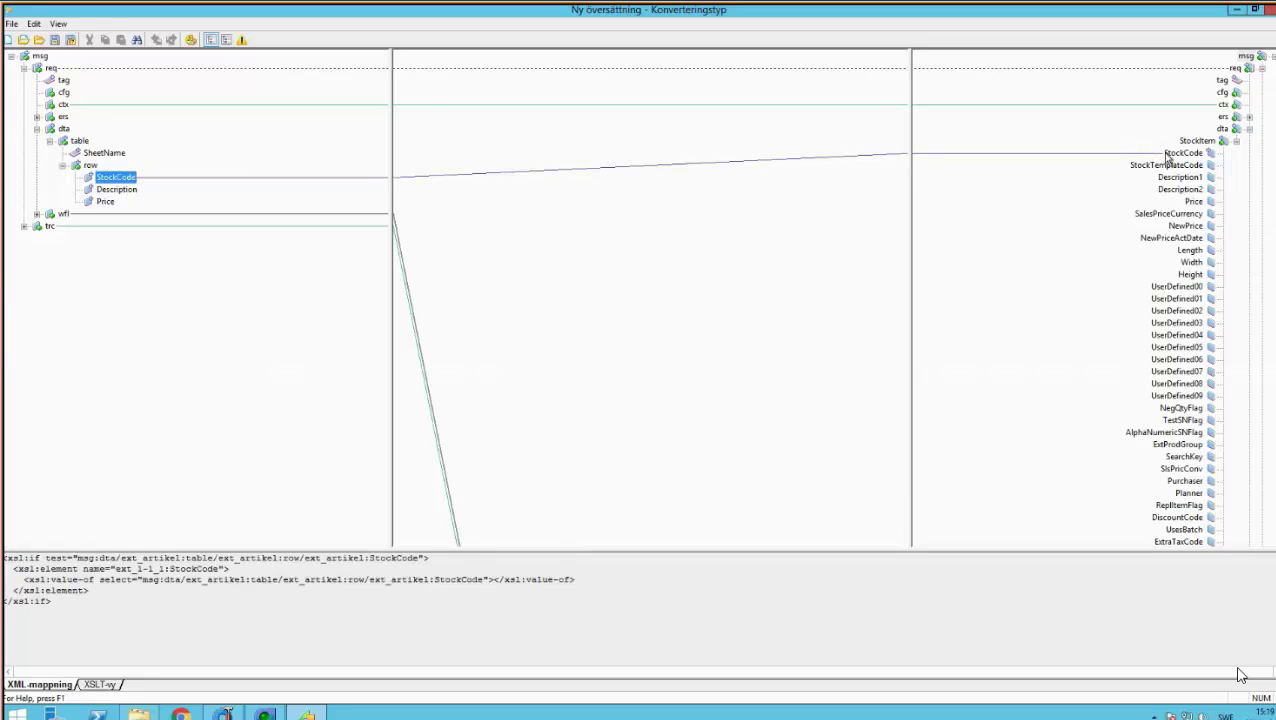
pyautogui.click(127, 192)
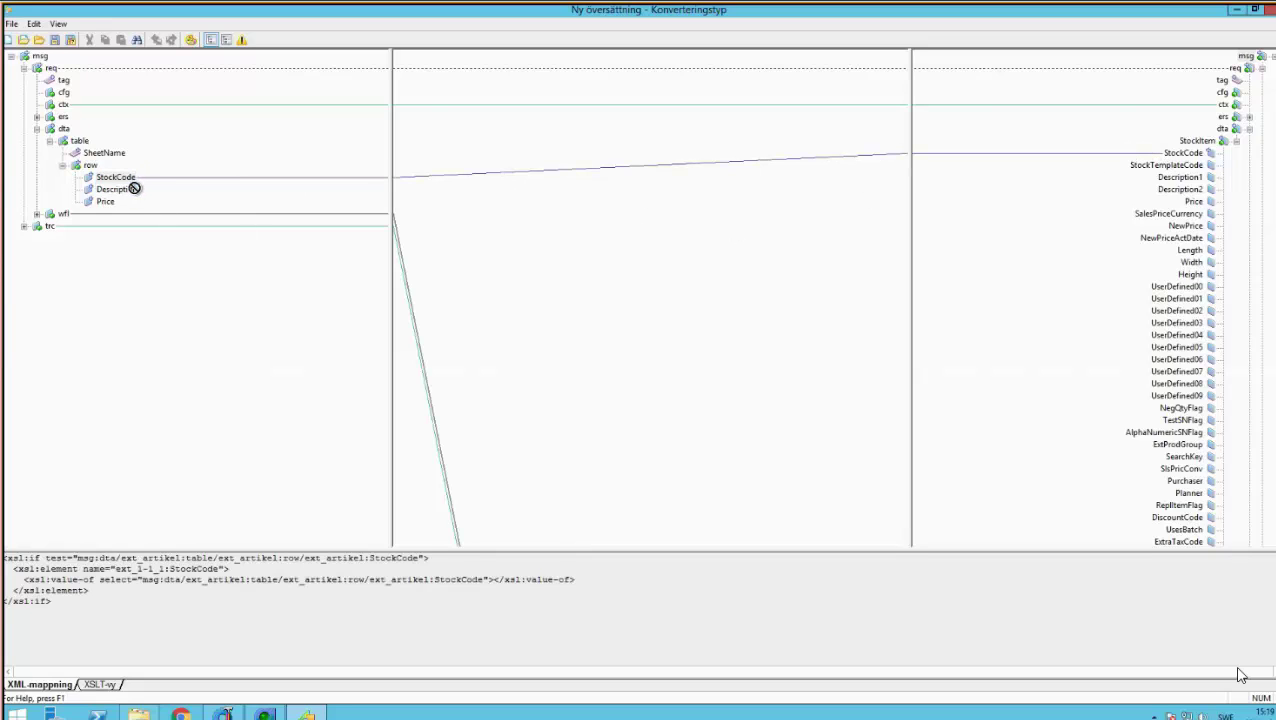
pyautogui.moveTo(128, 195); pyautogui.dragTo(1166, 183)
pyautogui.moveTo(104, 203); pyautogui.dragTo(1190, 203)
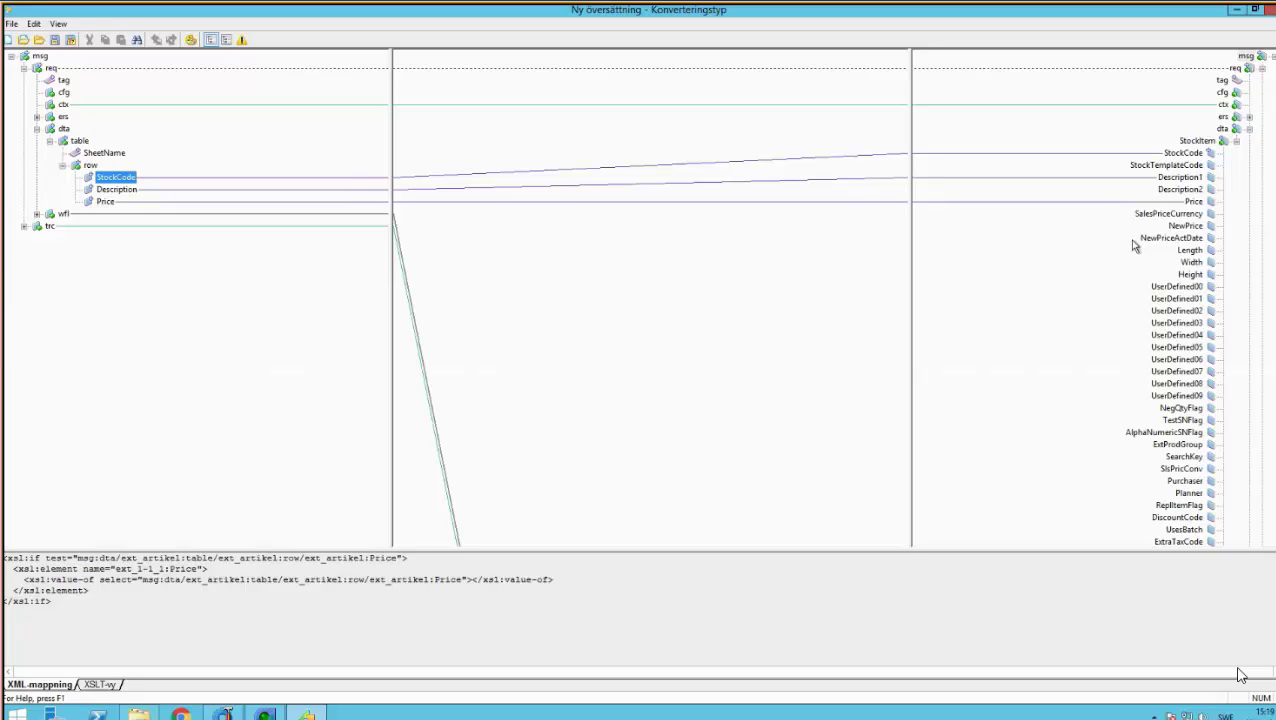
# Save the transformation as MinExcelImport.xslt.
pyautogui.click(54, 40)
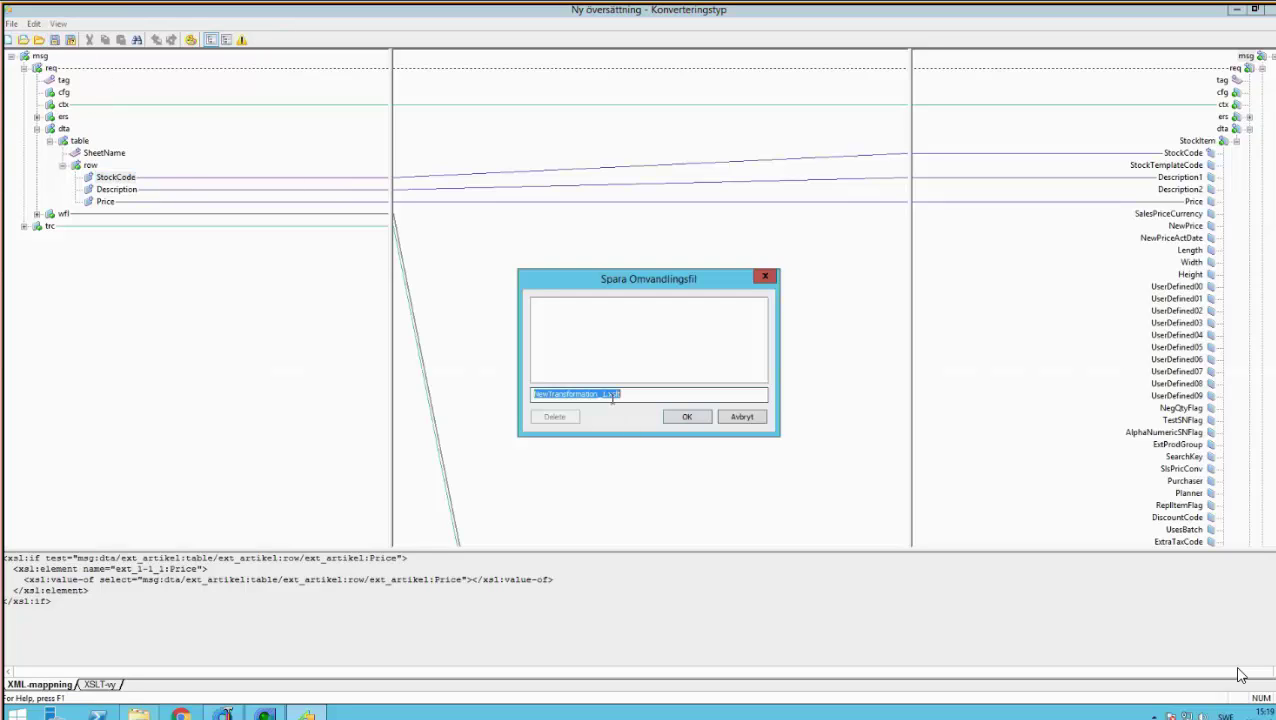
pyautogui.moveTo(607, 397); pyautogui.dragTo(524, 398)
pyautogui.write('MinExcelImport')
pyautogui.press('Return')
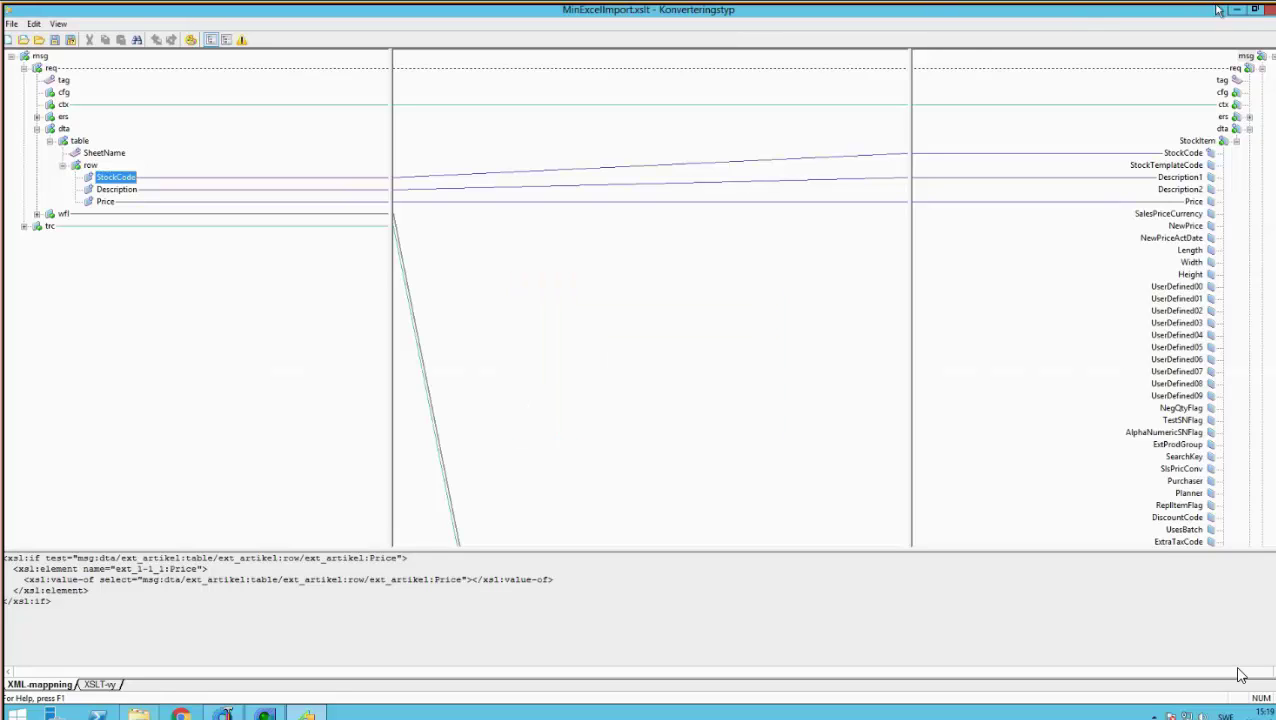
# Close the mapping editor and apply MinExcelImport.xslt as the Conversion element's conversion.
pyautogui.click(1258, 10)
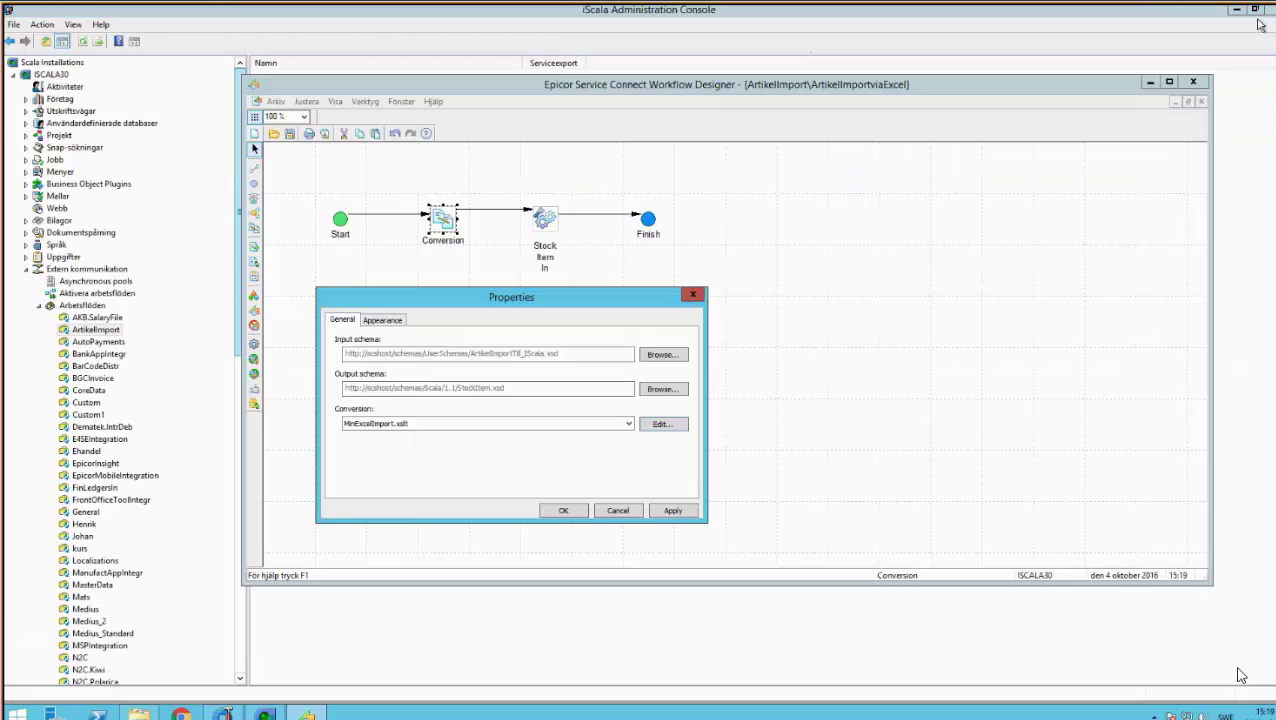
pyautogui.click(676, 511)
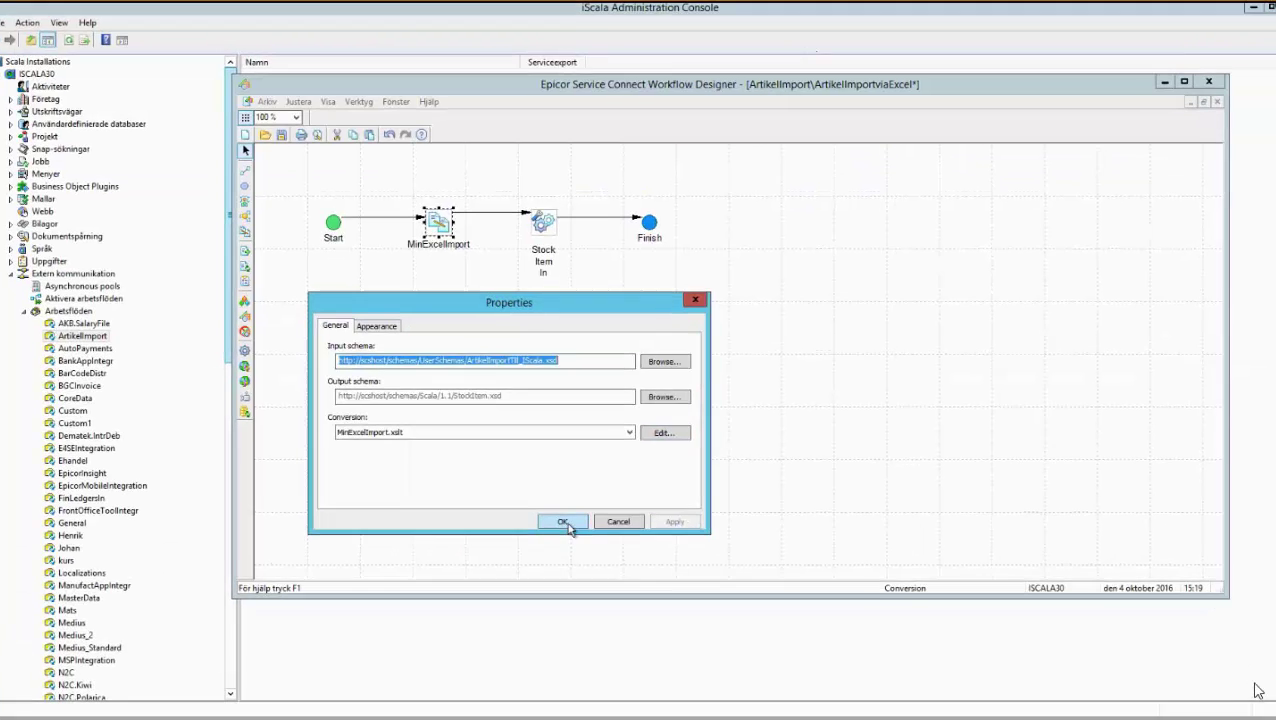
pyautogui.click(563, 511)
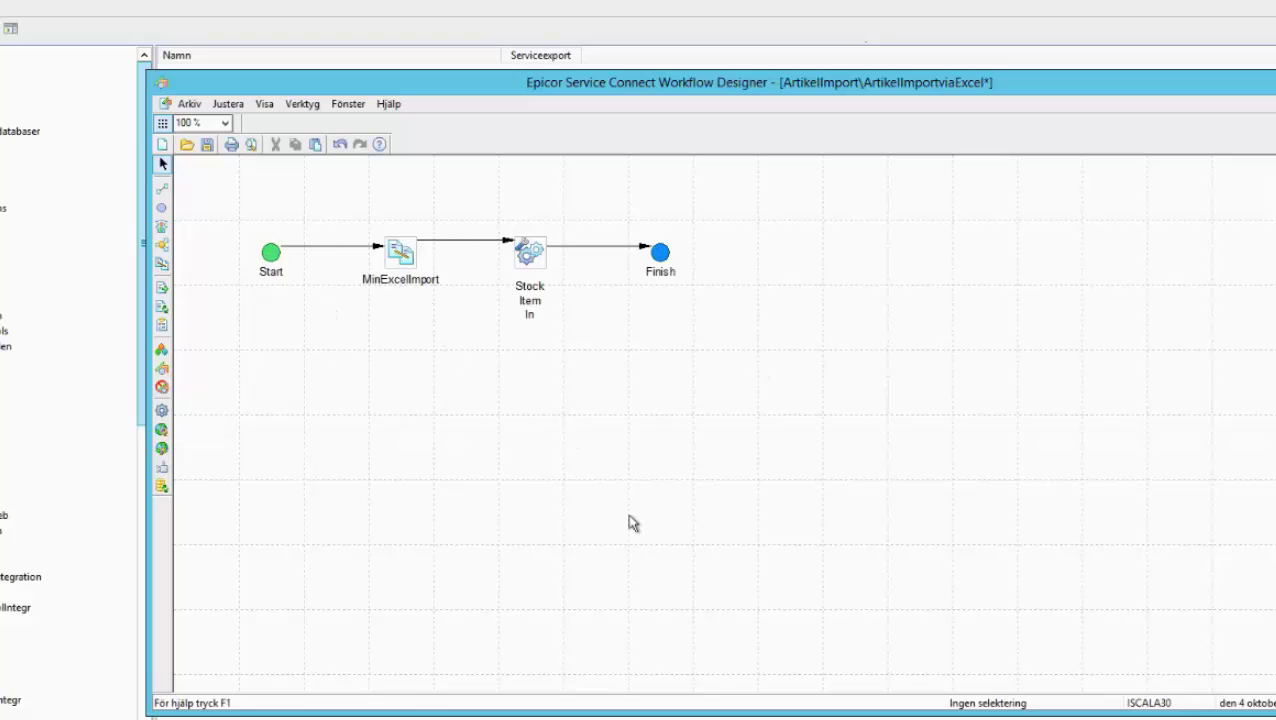
# In the process properties, set the company to fixed and choose HM, the electrical guitar company.
pyautogui.rightClick(533, 430)
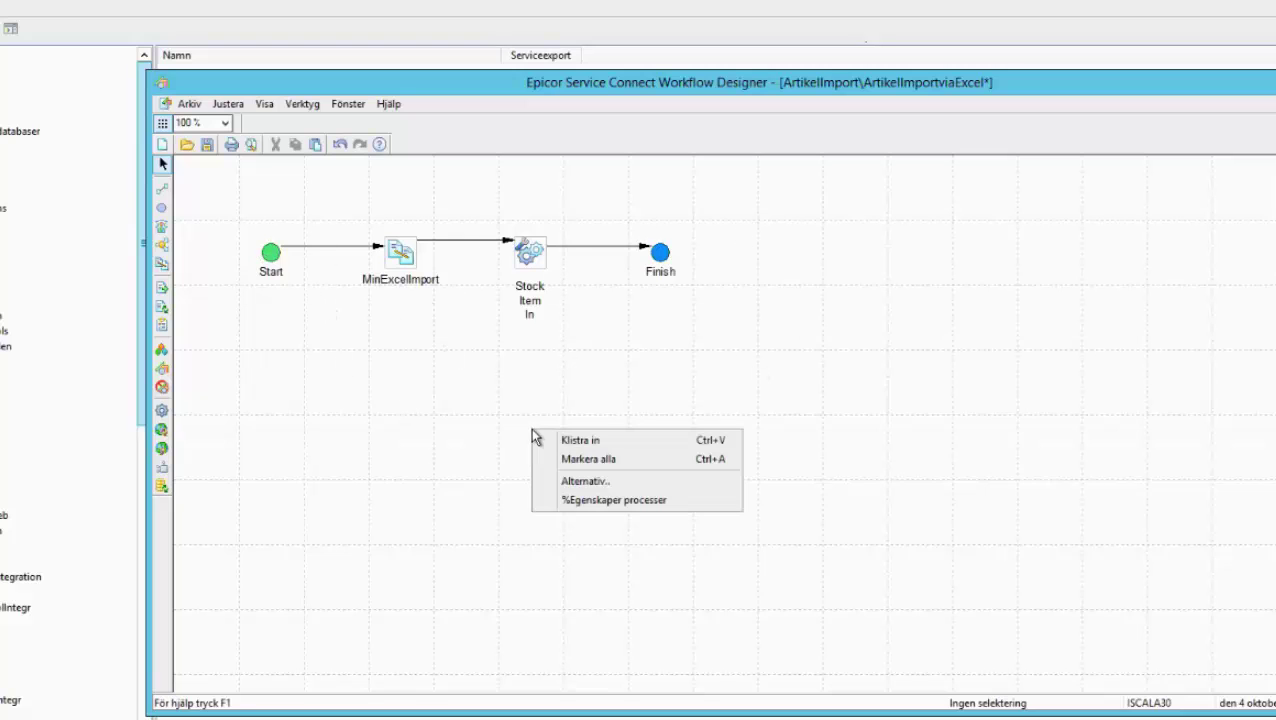
pyautogui.click(636, 500)
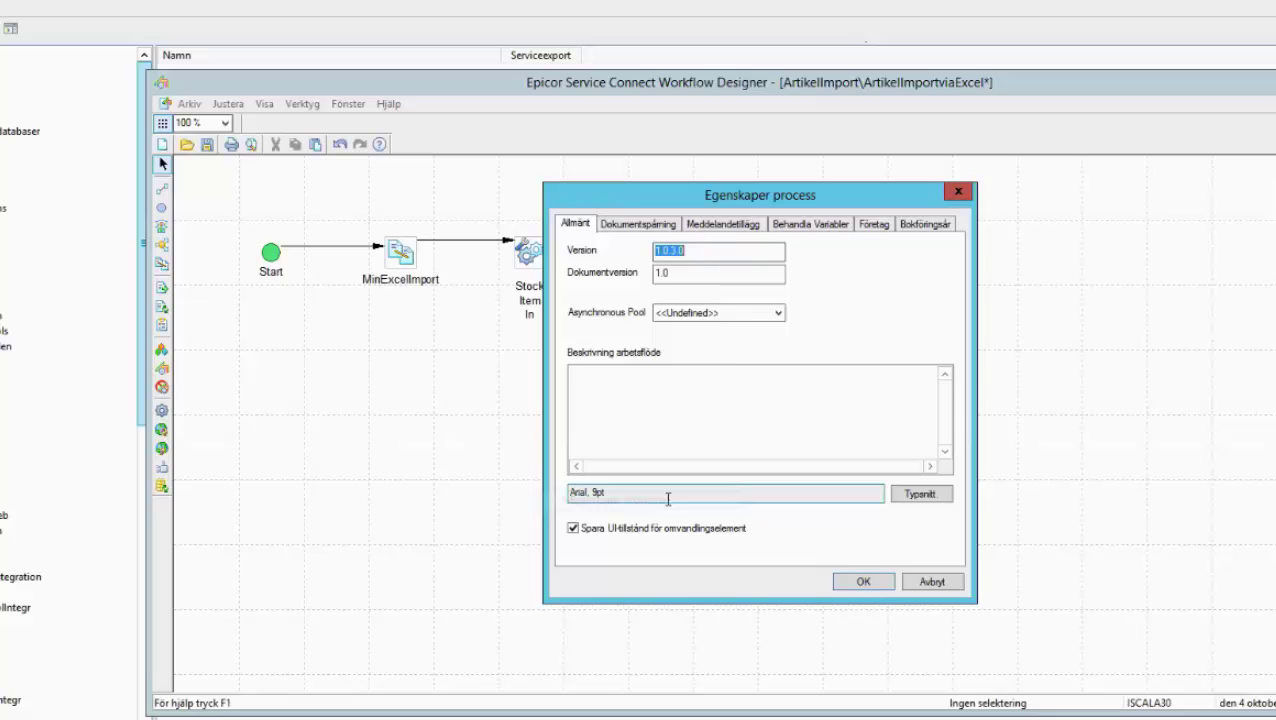
pyautogui.click(874, 225)
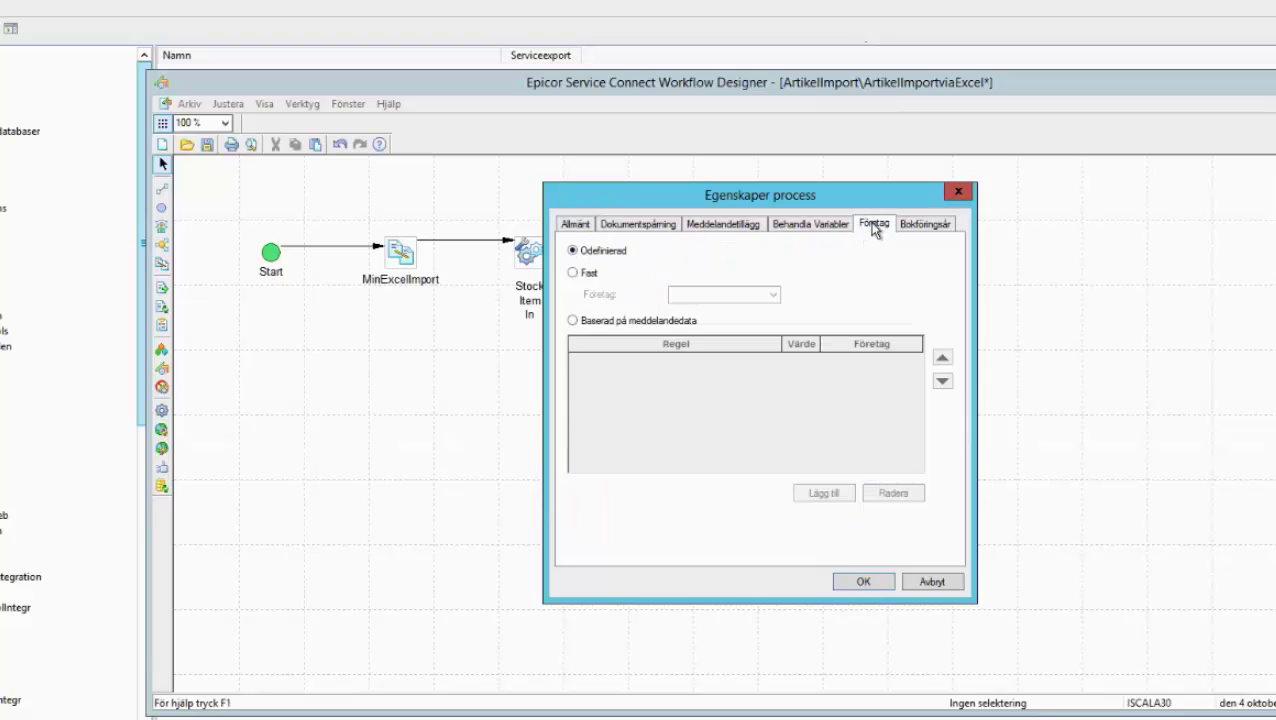
pyautogui.click(574, 273)
pyautogui.click(773, 295)
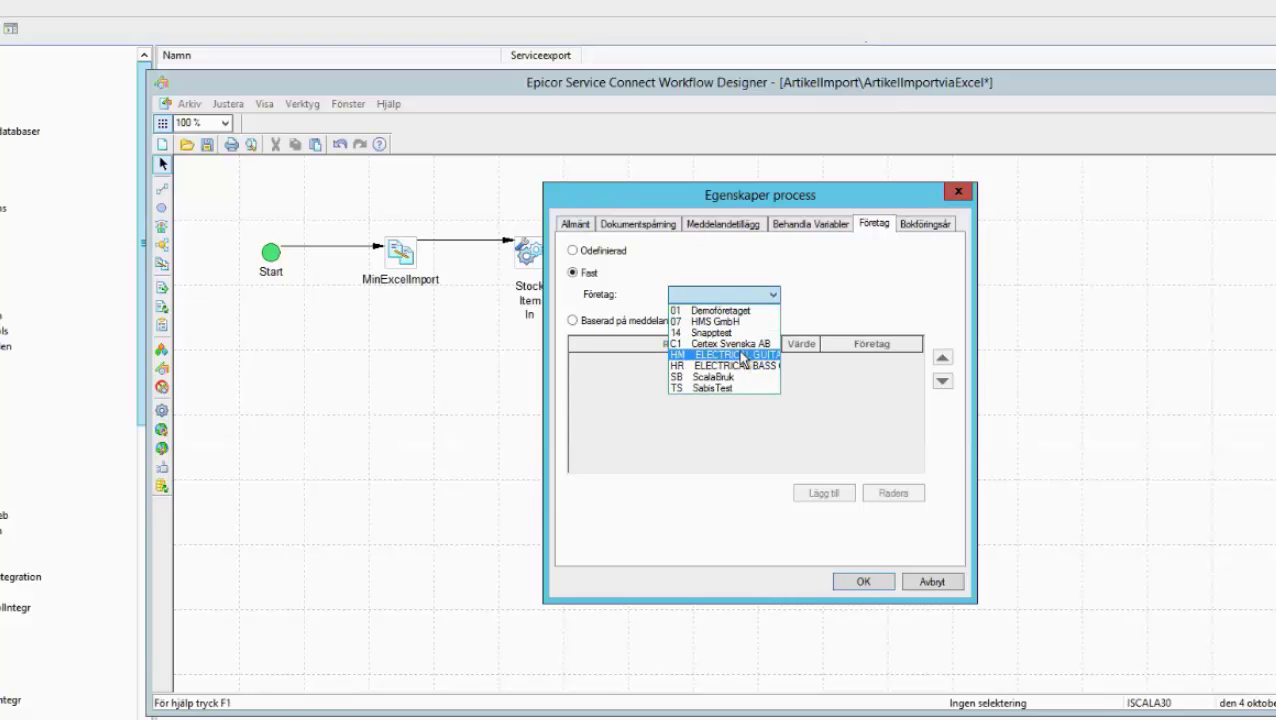
pyautogui.click(741, 355)
# Base the process's accounting year on the current date, apply the process properties and save the workflow.
pyautogui.click(905, 224)
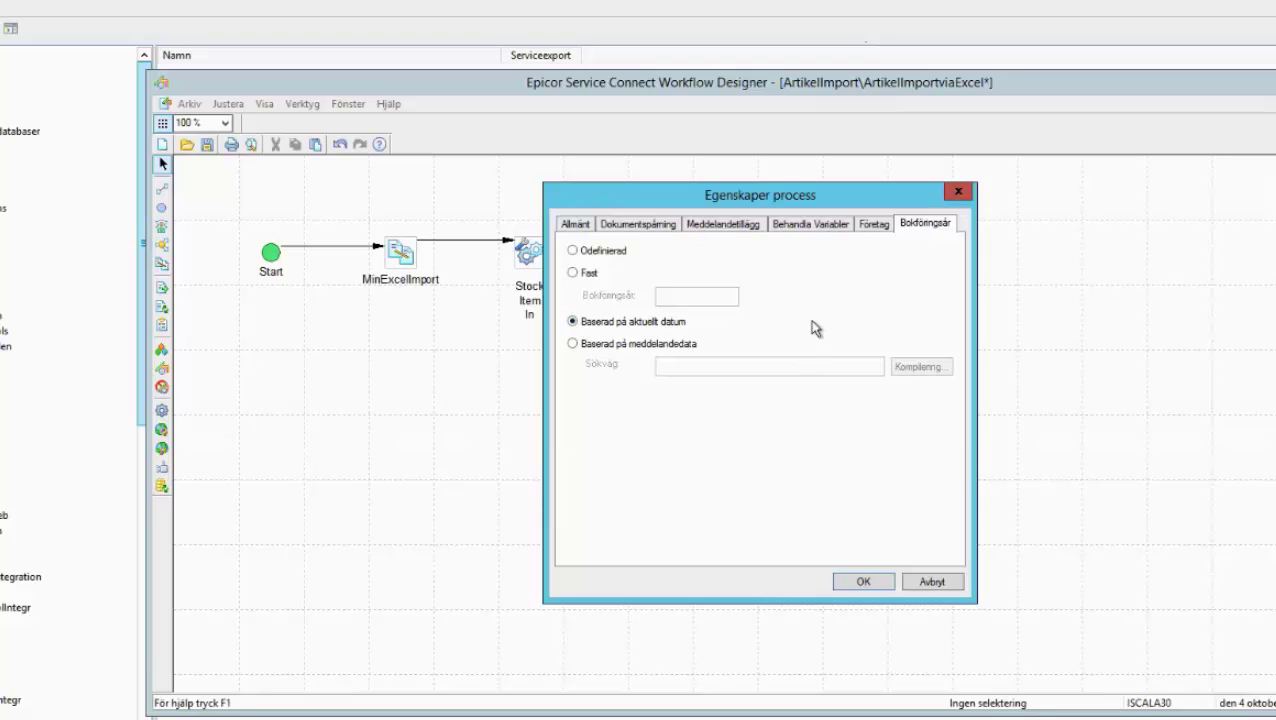
pyautogui.click(864, 582)
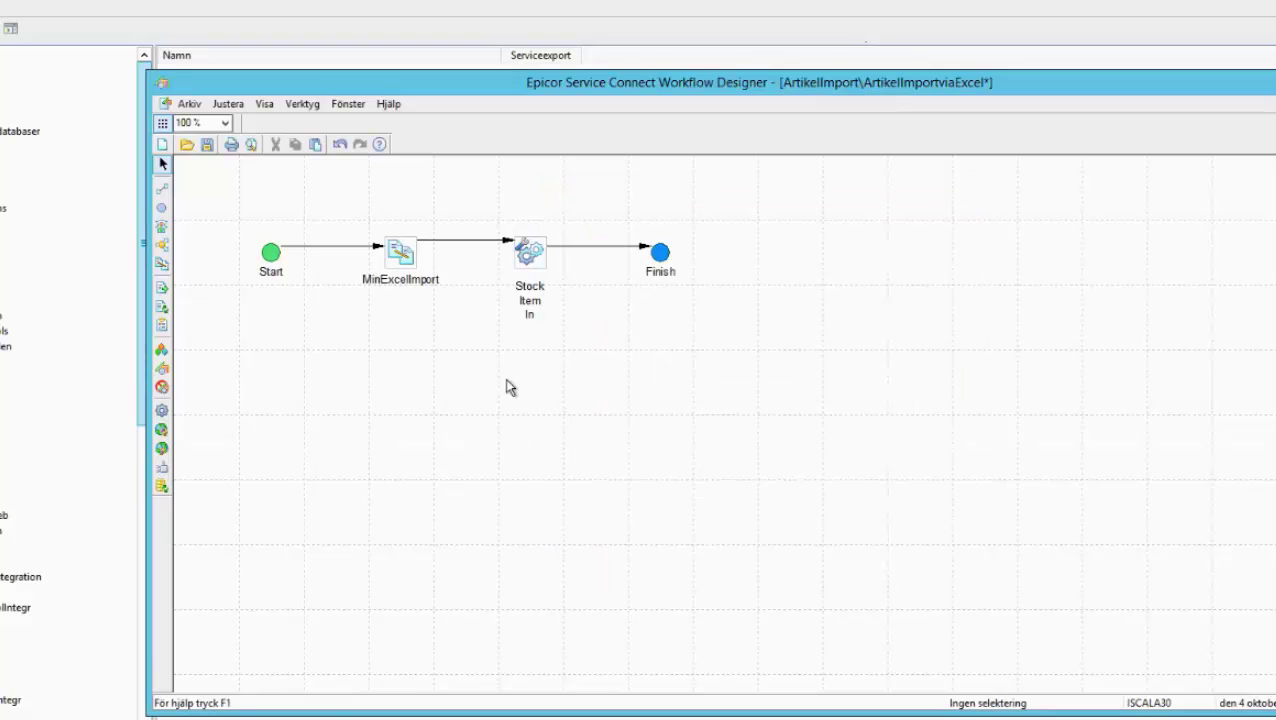
pyautogui.click(207, 145)
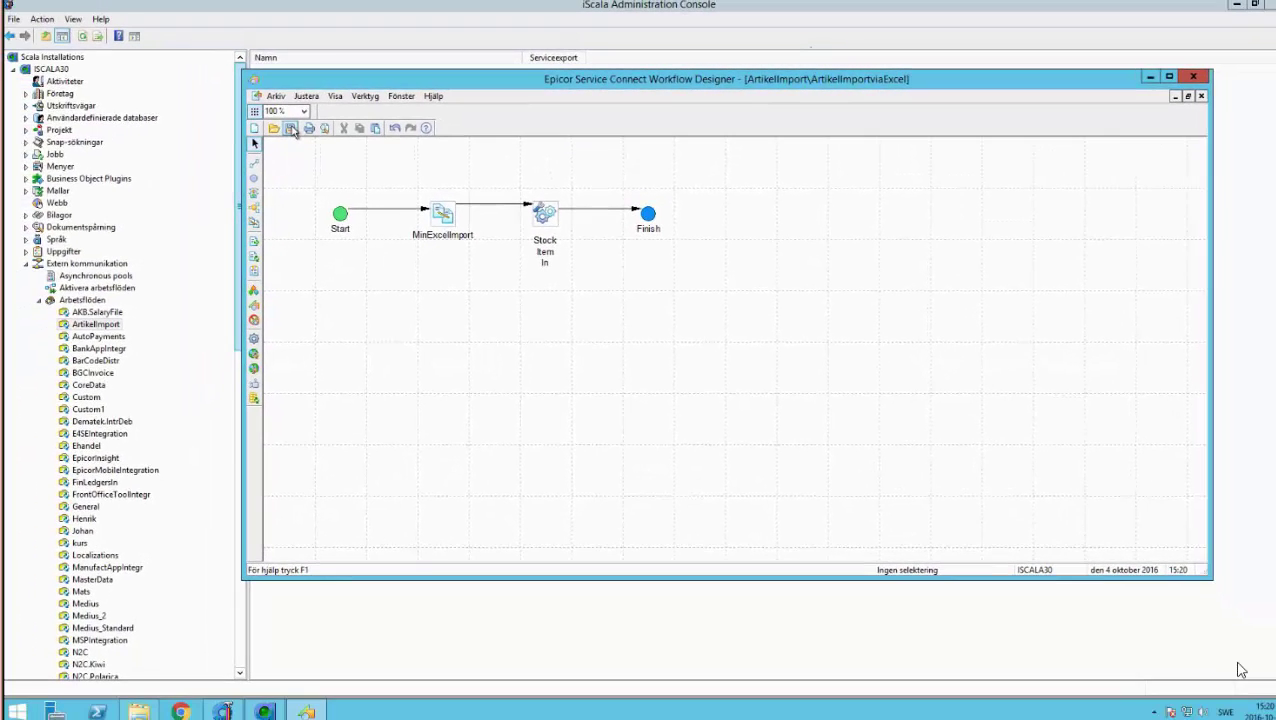
# Switch to the iScala Administration Console and open the input channels of ISCALA30 under Kommunikationer.
pyautogui.moveTo(237, 222); pyautogui.dragTo(245, 576)
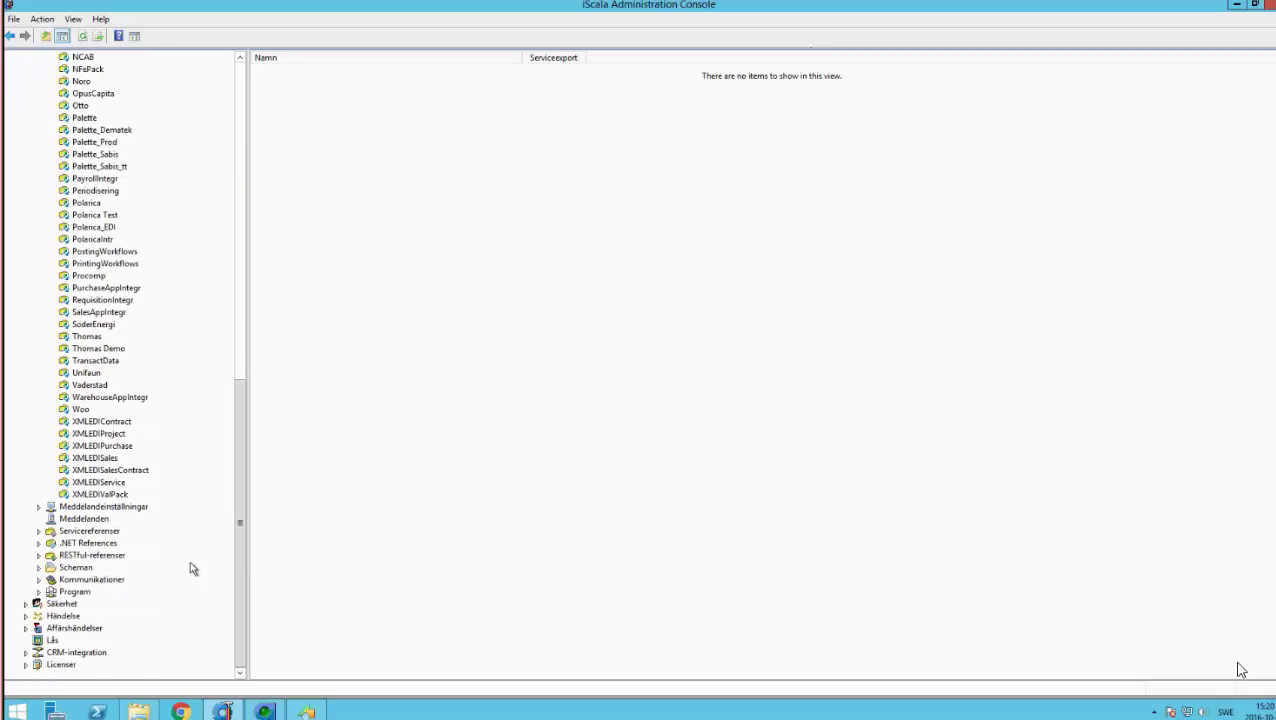
pyautogui.click(39, 580)
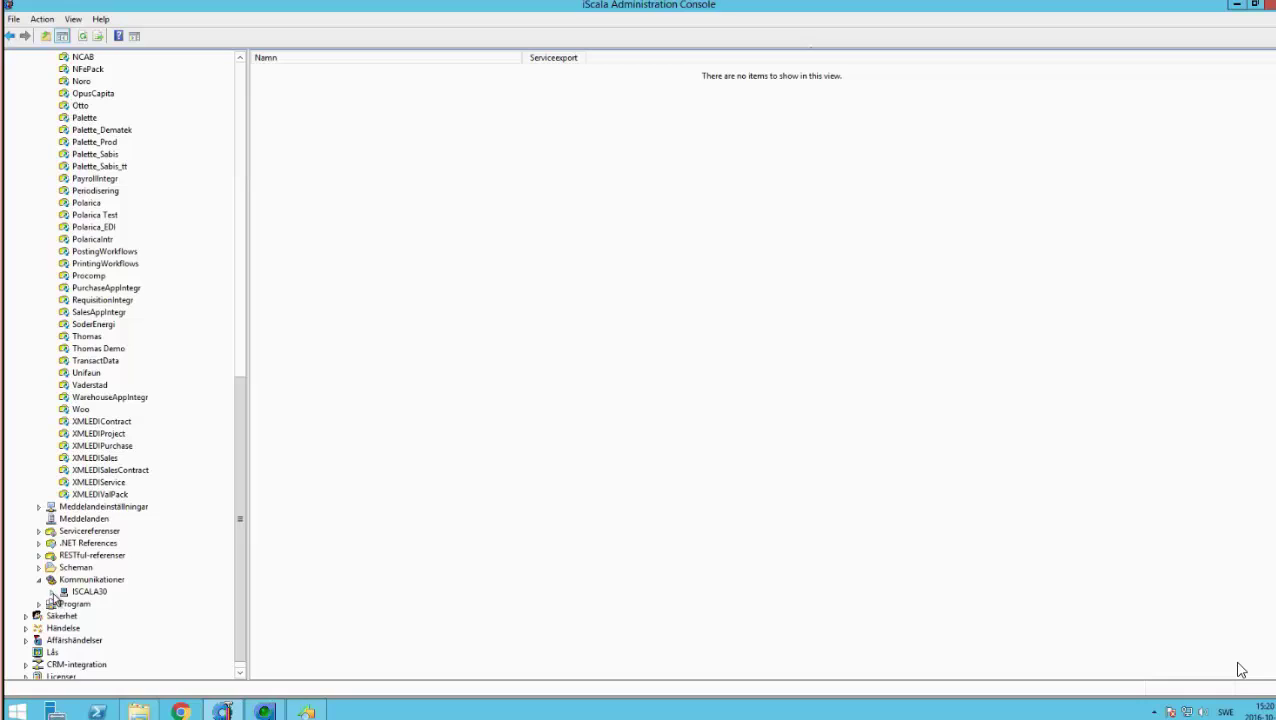
pyautogui.click(53, 591)
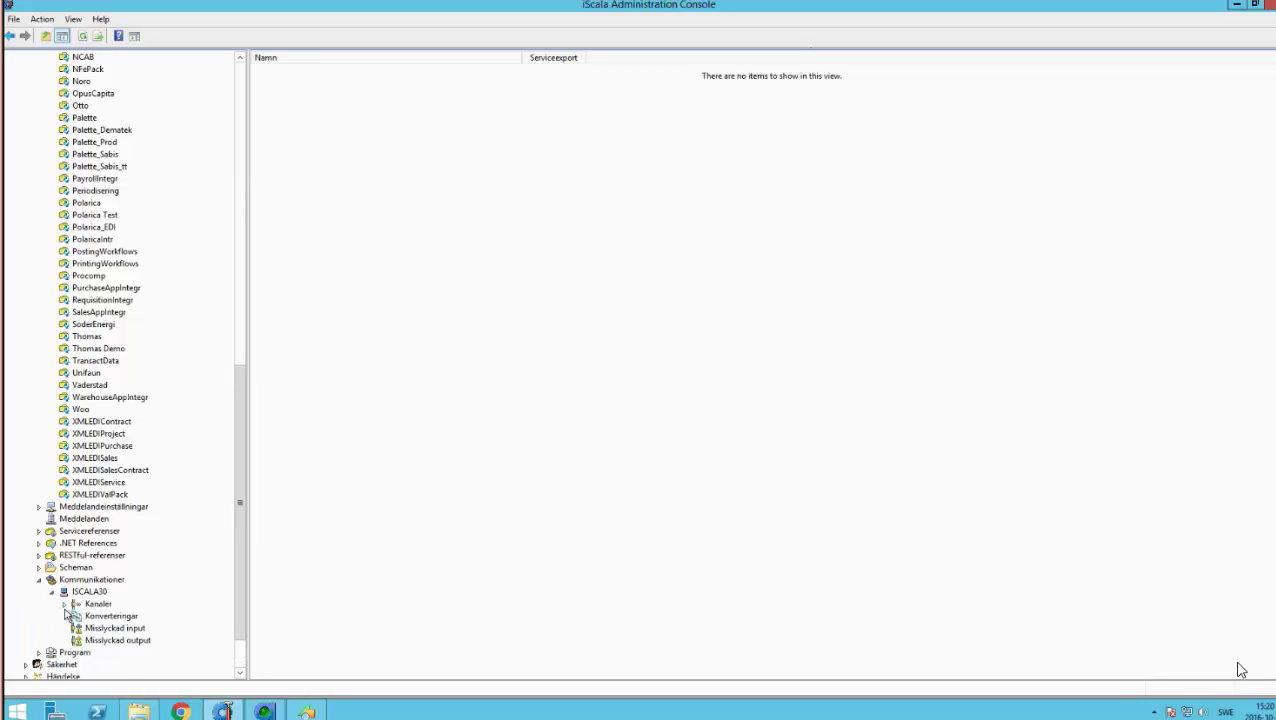
pyautogui.click(64, 604)
pyautogui.click(113, 617)
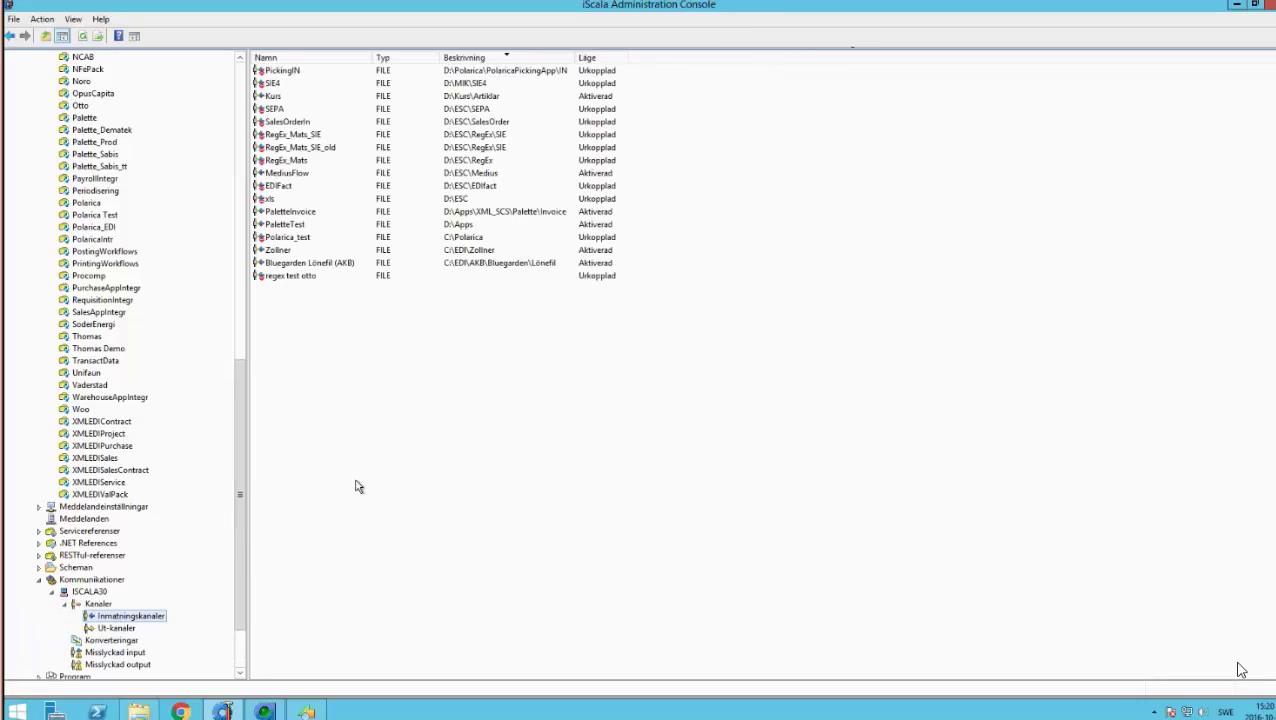
# Add an input channel named ExcelTillArtikel with FILE as its listener type.
pyautogui.rightClick(375, 450)
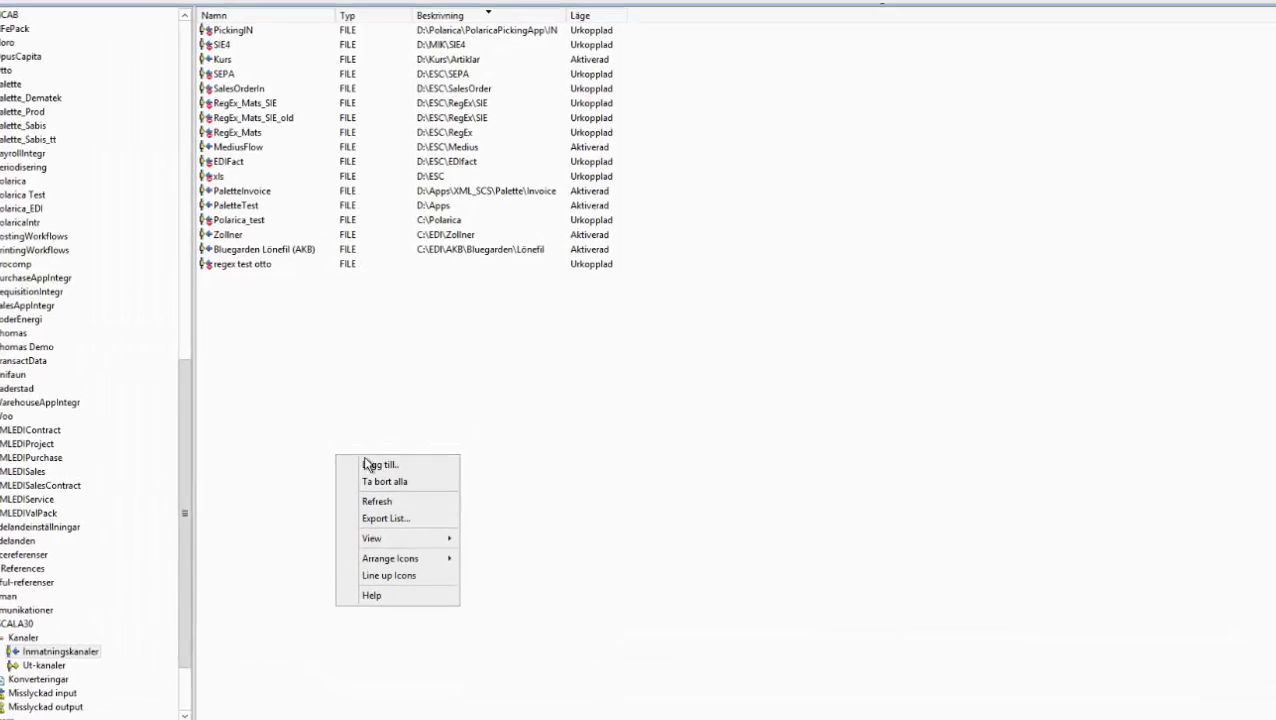
pyautogui.click(411, 452)
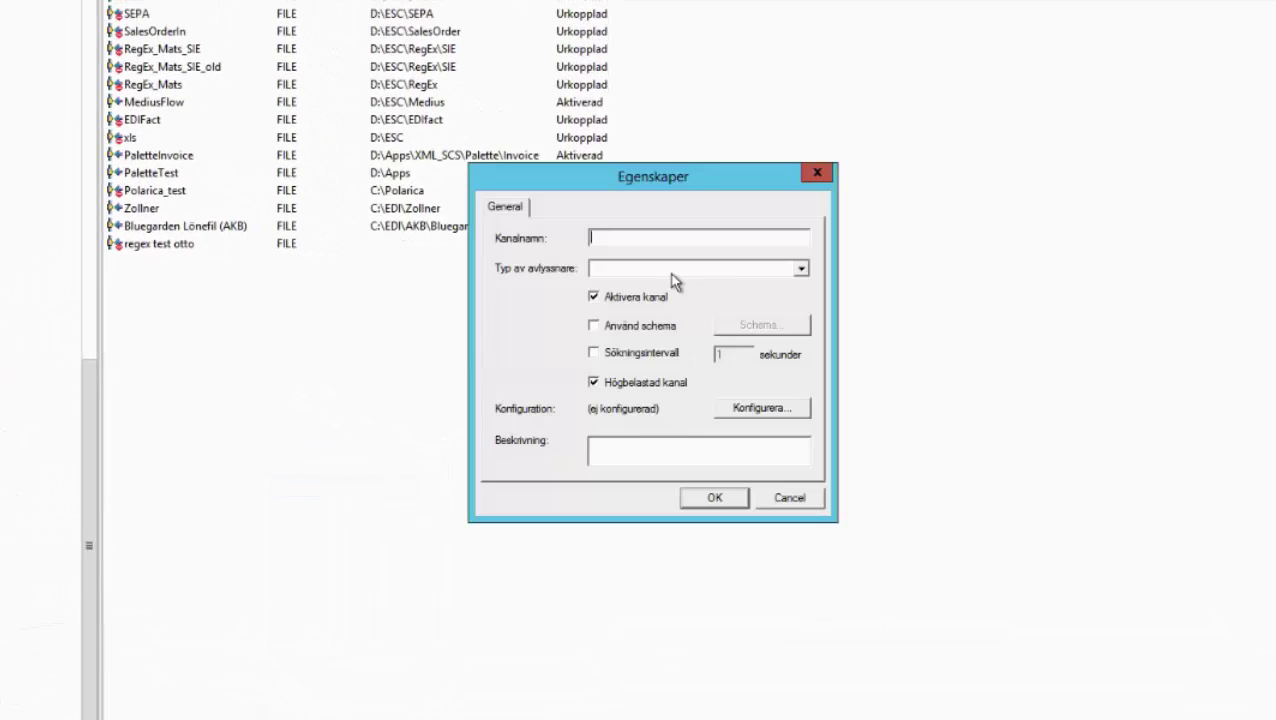
pyautogui.write('ExcelTillArtikel')
pyautogui.click(802, 268)
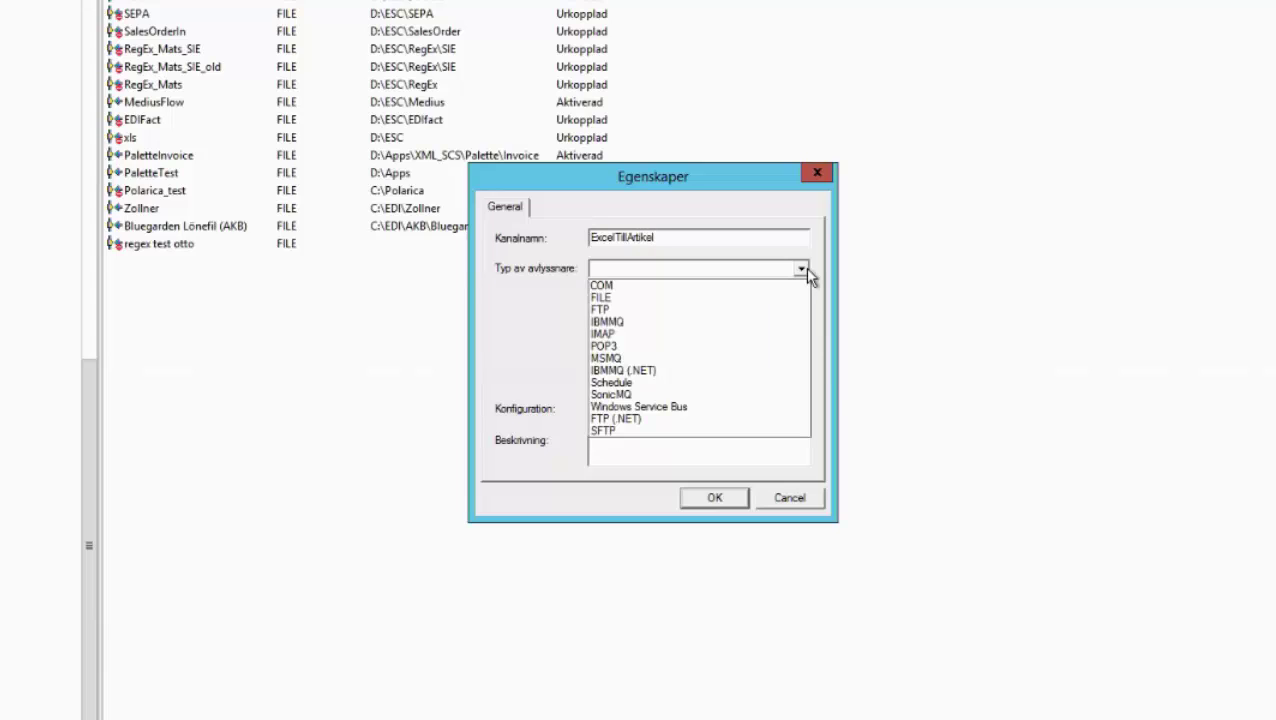
pyautogui.click(662, 299)
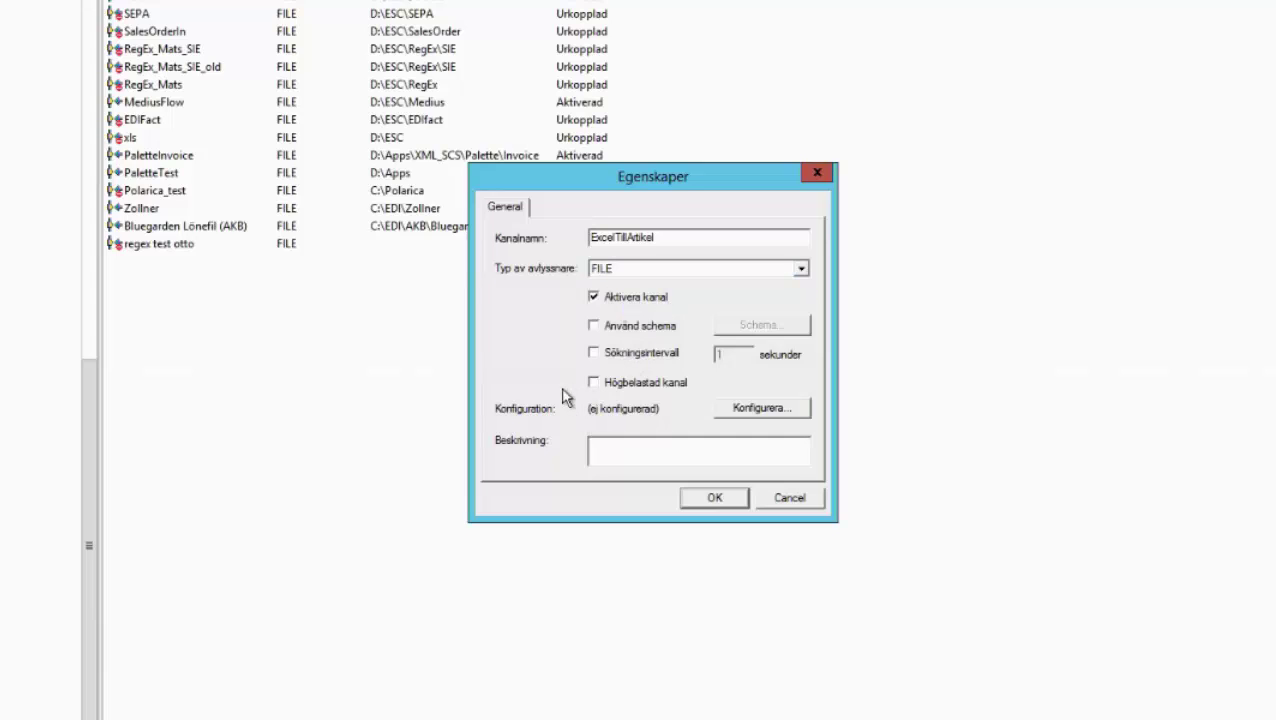
# In the new channel's configuration, set the sender name to Generic Sender and the sender subname to Scala.
pyautogui.click(762, 418)
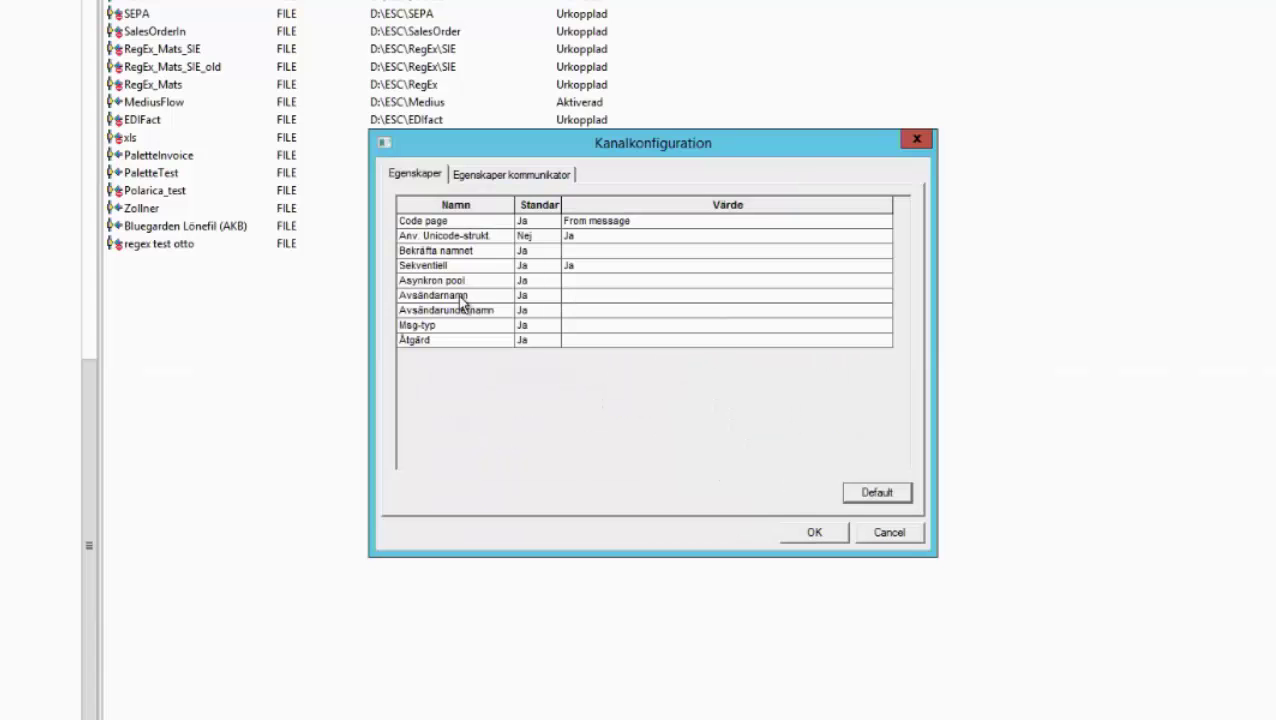
pyautogui.click(883, 297)
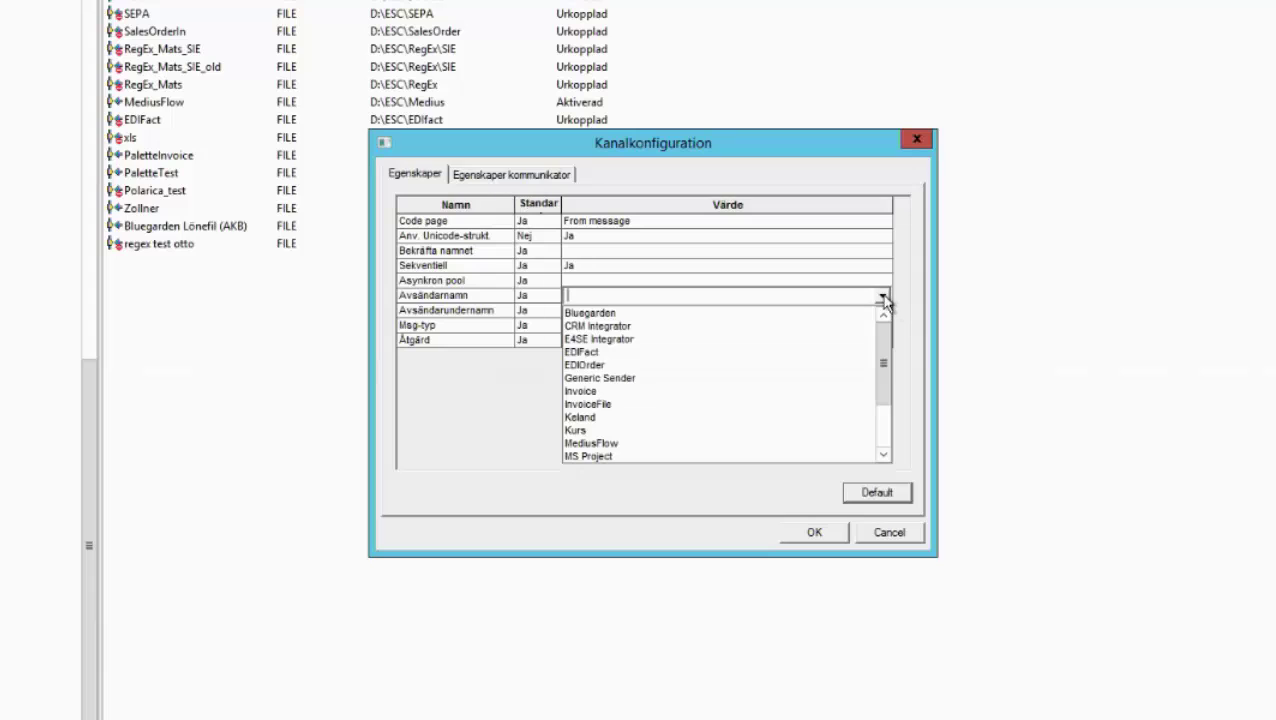
pyautogui.click(725, 378)
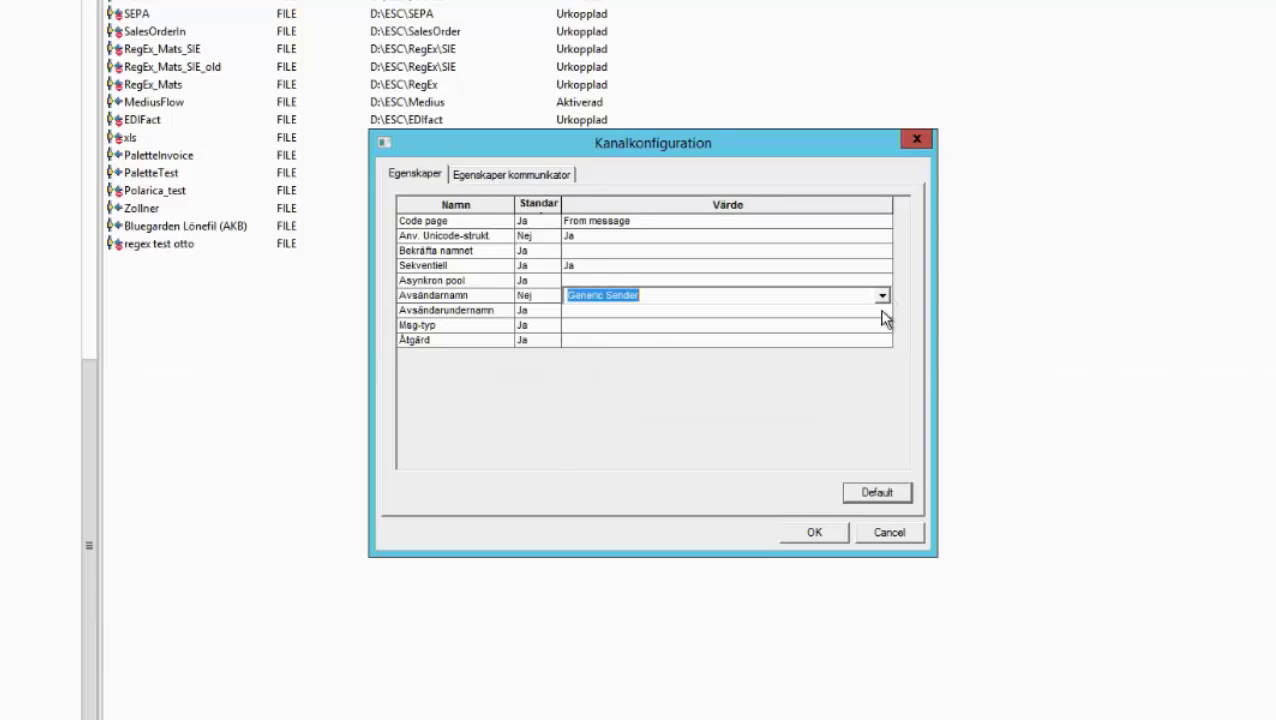
pyautogui.click(883, 311)
pyautogui.click(729, 341)
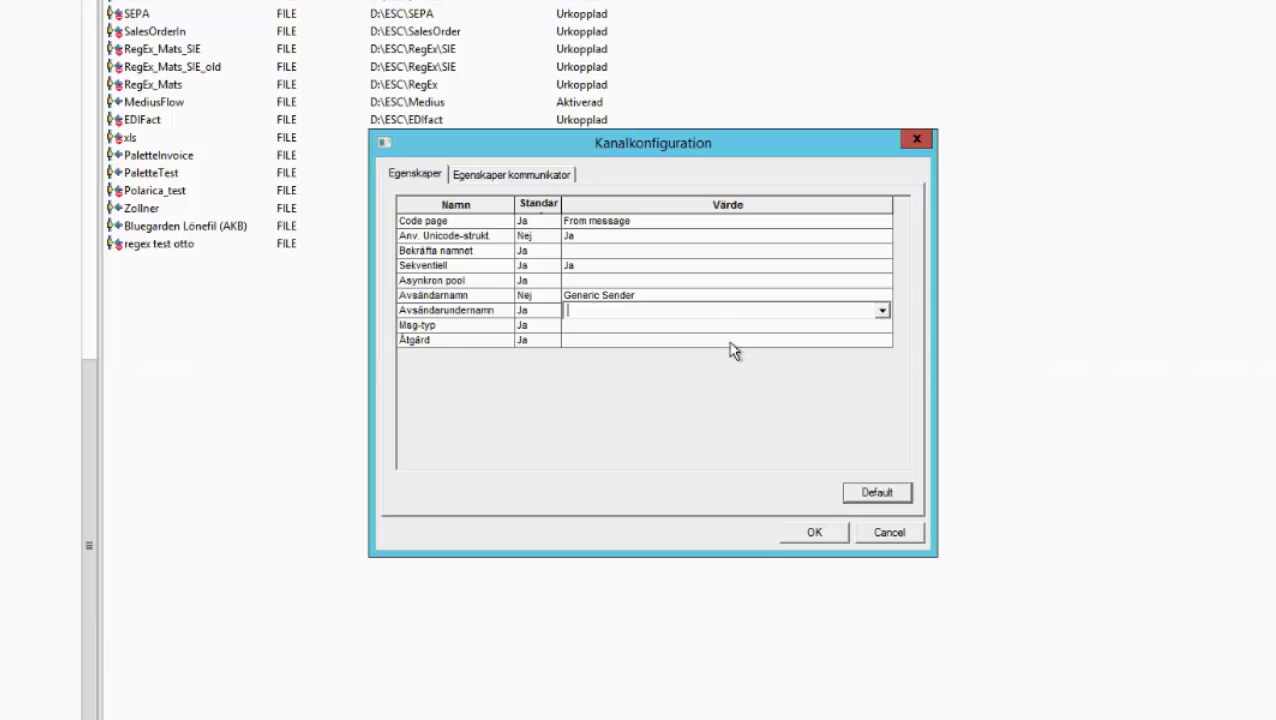
# Set the channel's message type to Stock Item and its action to Process.
pyautogui.click(884, 327)
pyautogui.scroll(-15, 687, 422)
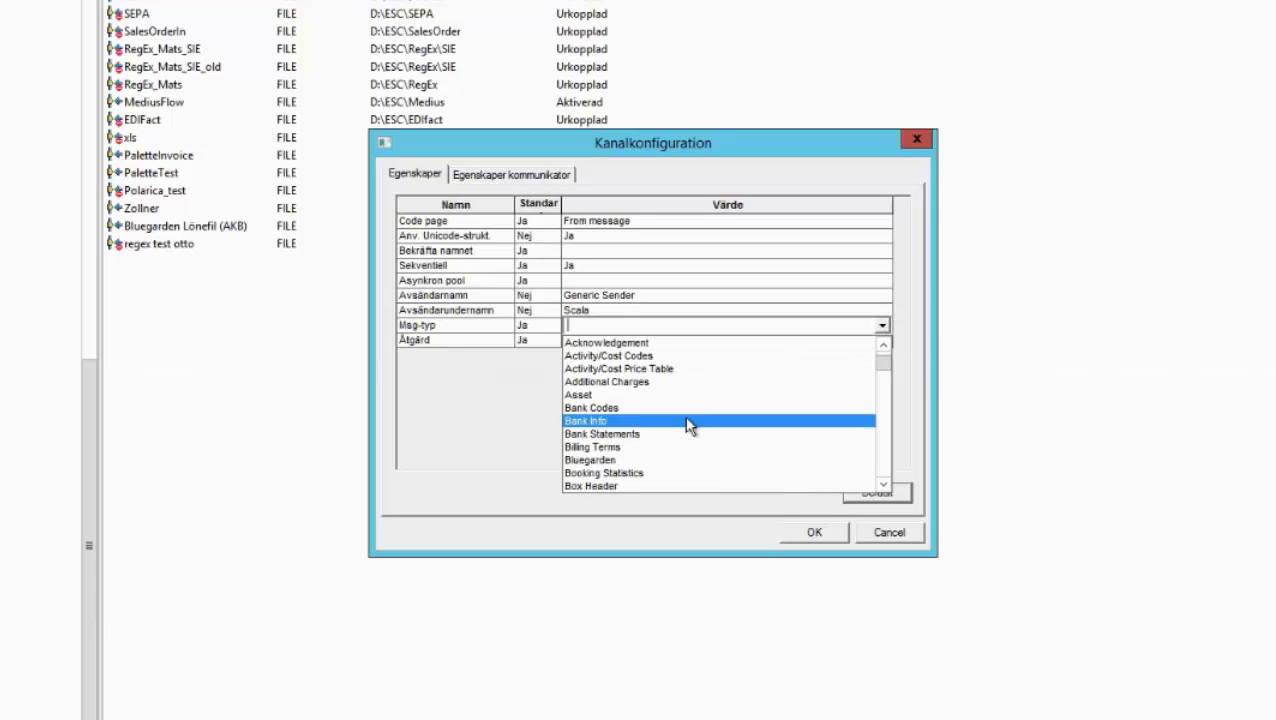
pyautogui.scroll(-12, 686, 419)
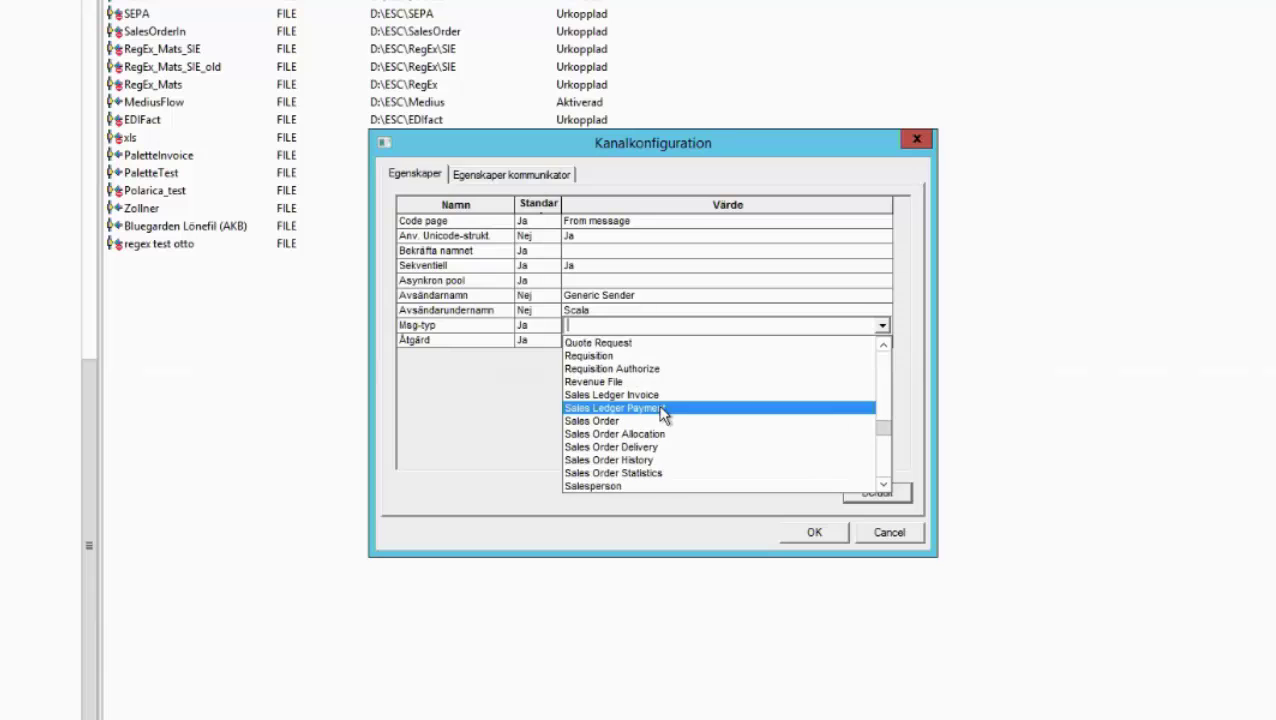
pyautogui.scroll(-6, 665, 416)
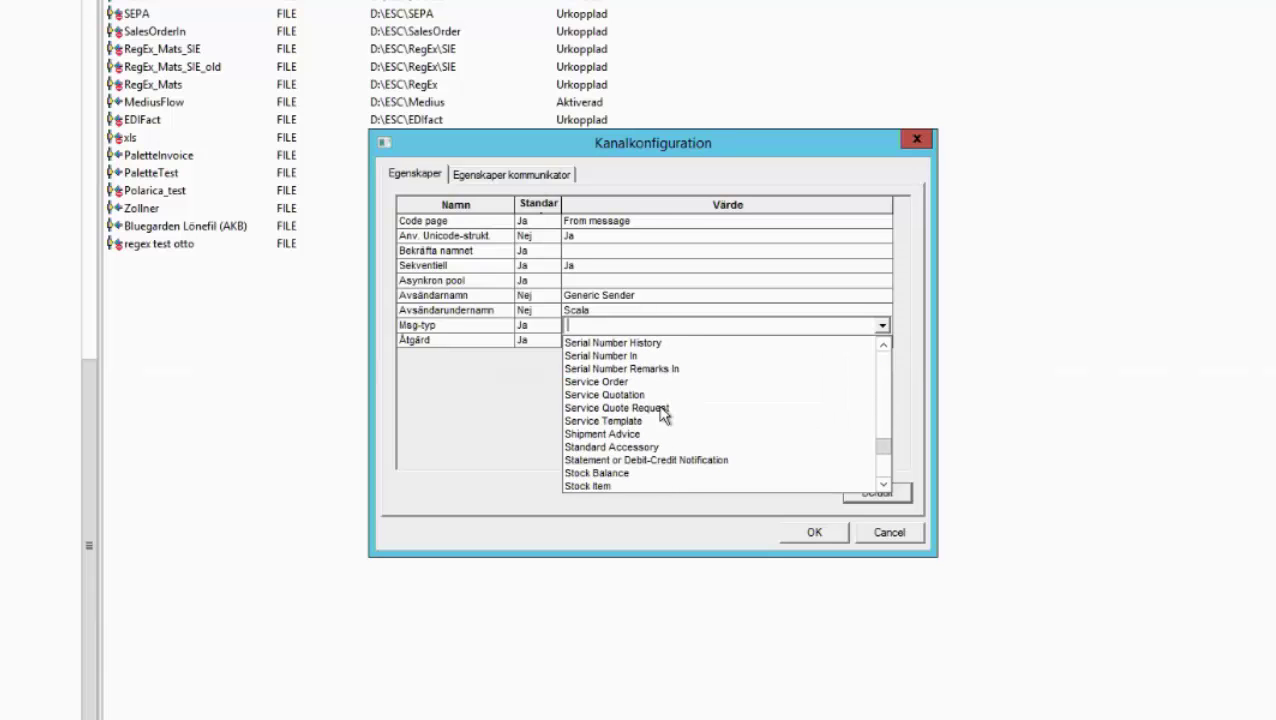
pyautogui.click(608, 487)
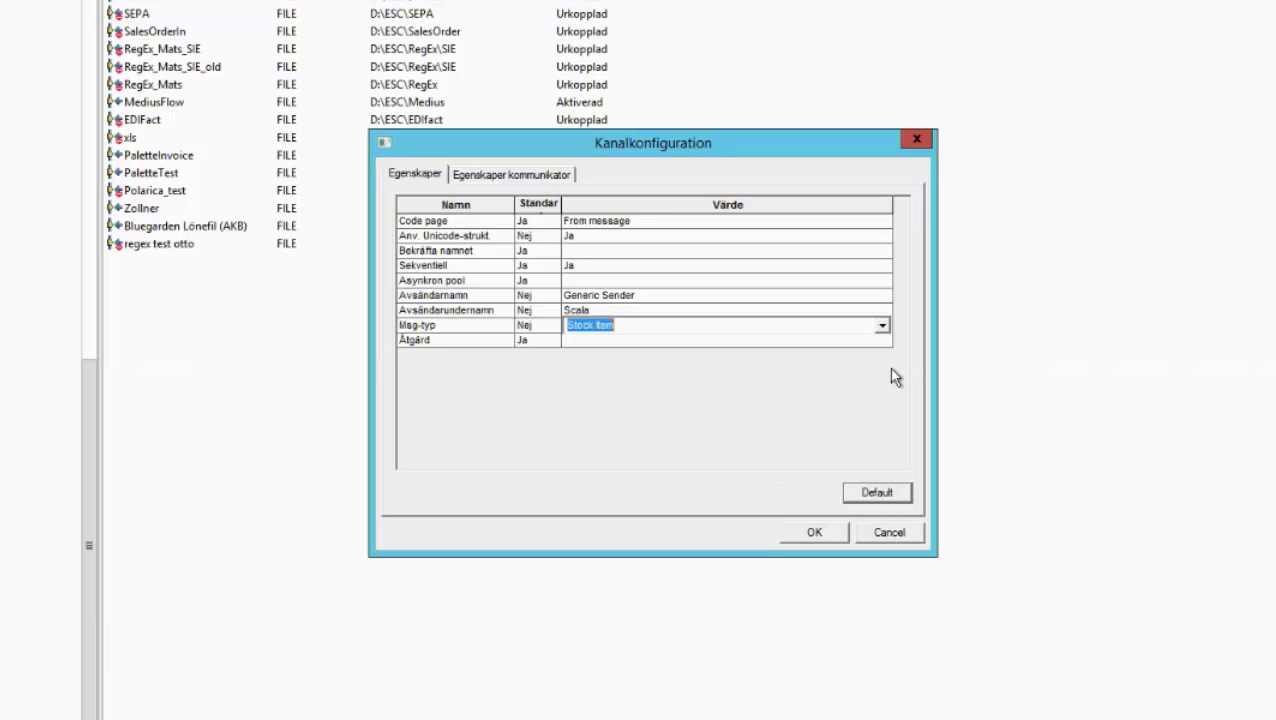
pyautogui.click(882, 340)
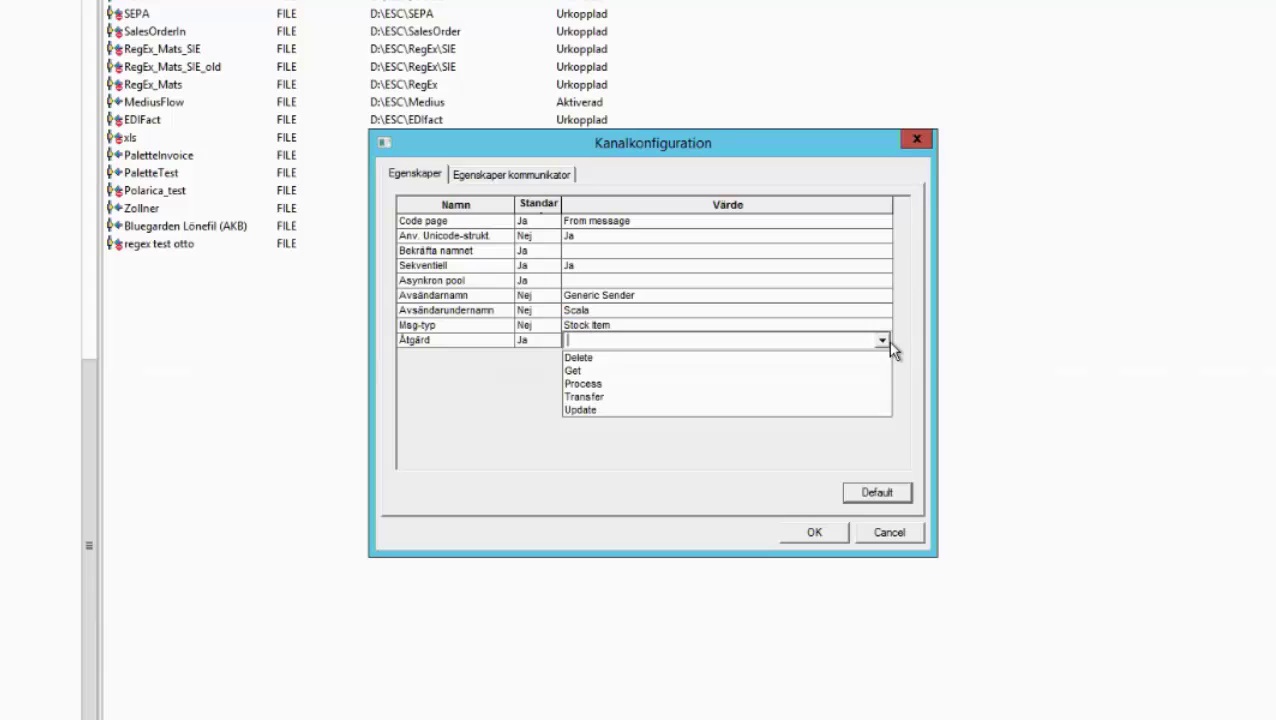
pyautogui.click(741, 396)
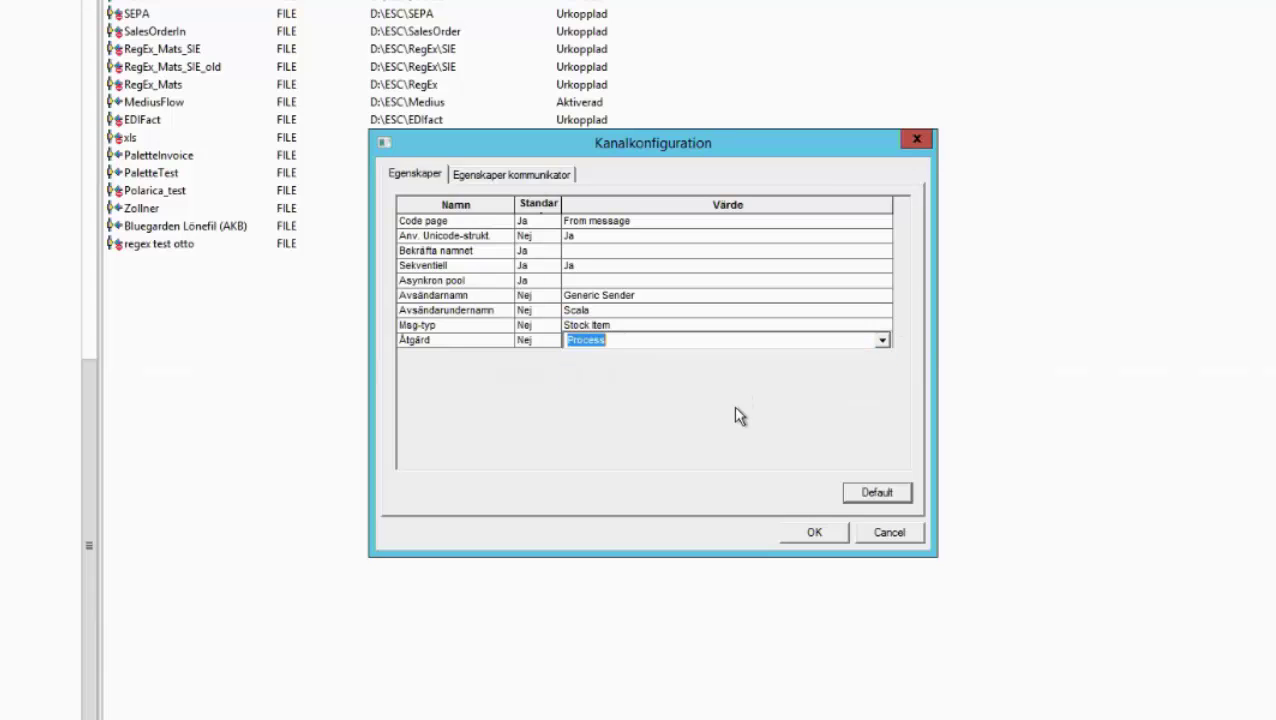
# In the communicator properties, set the channel's search path to the folder C:\ArtikelImport\ExcelImport.
pyautogui.click(543, 177)
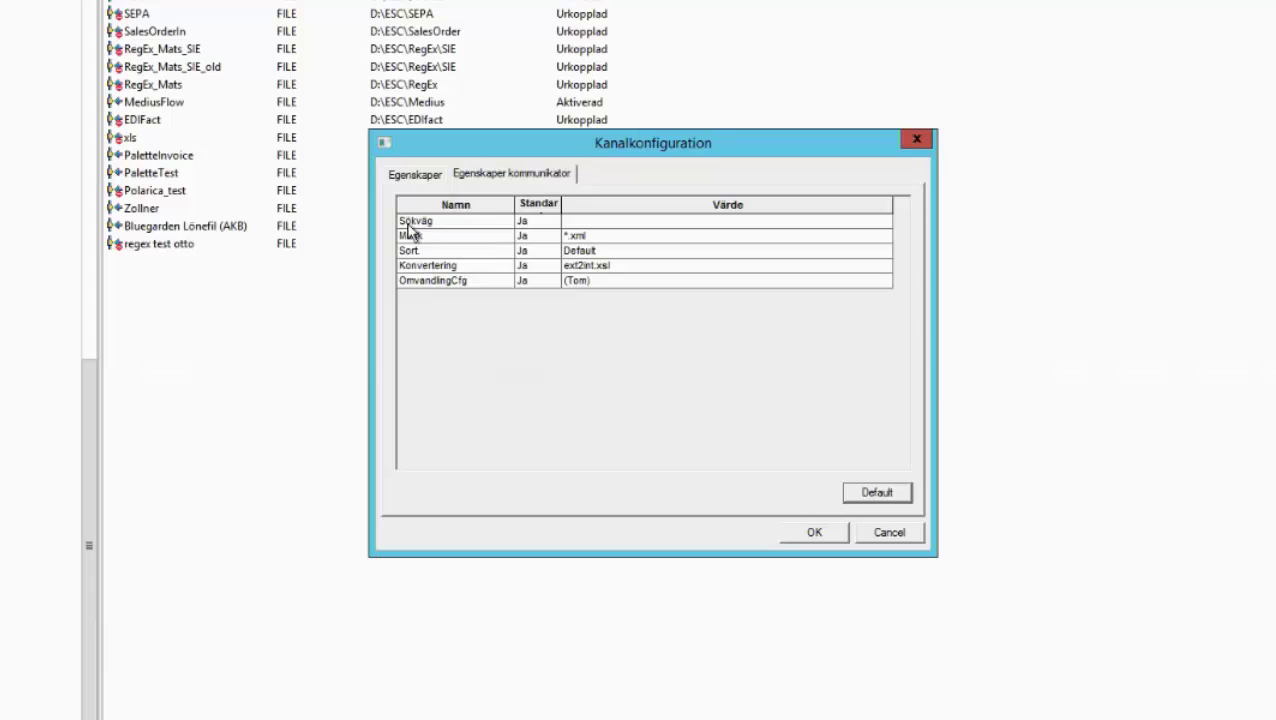
pyautogui.click(882, 222)
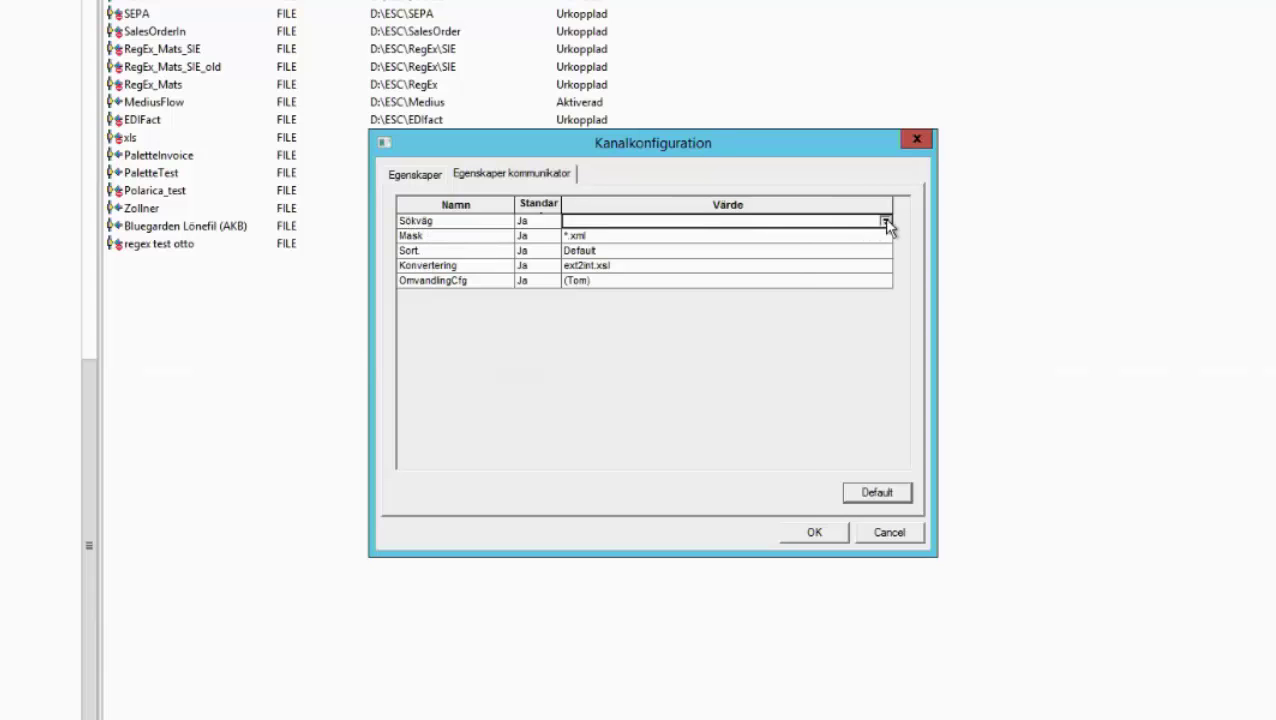
pyautogui.click(886, 221)
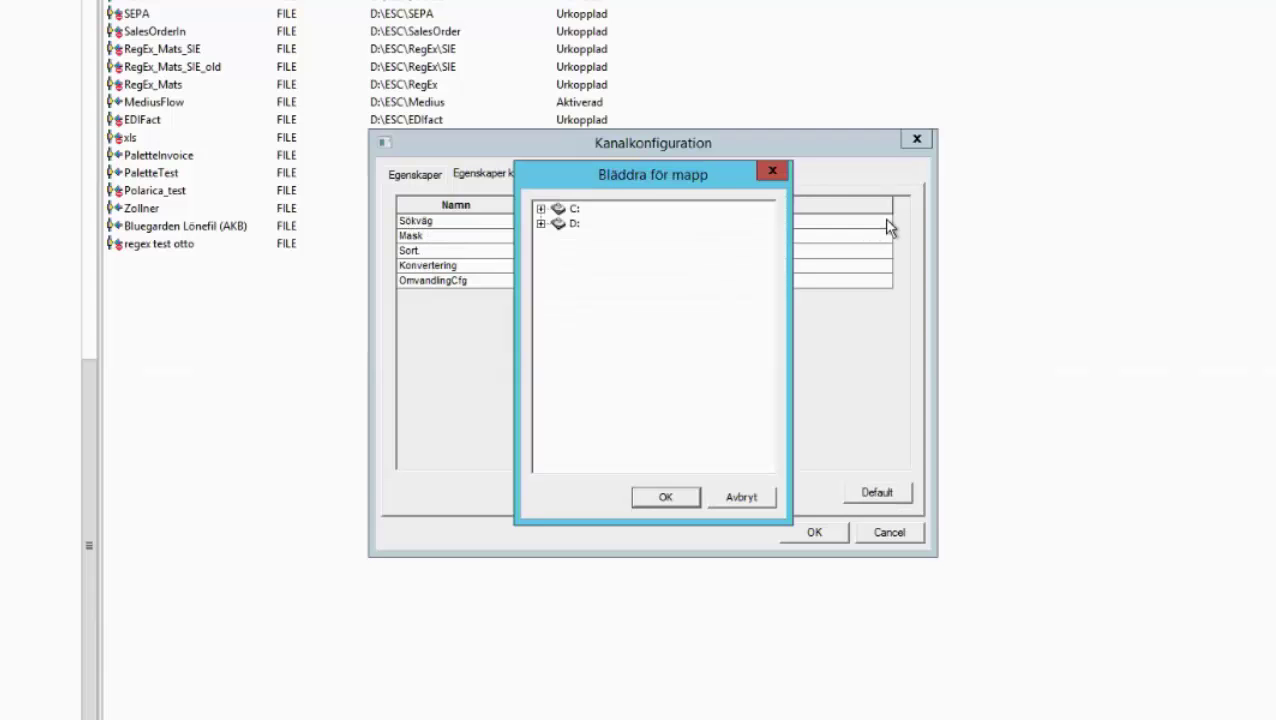
pyautogui.click(541, 209)
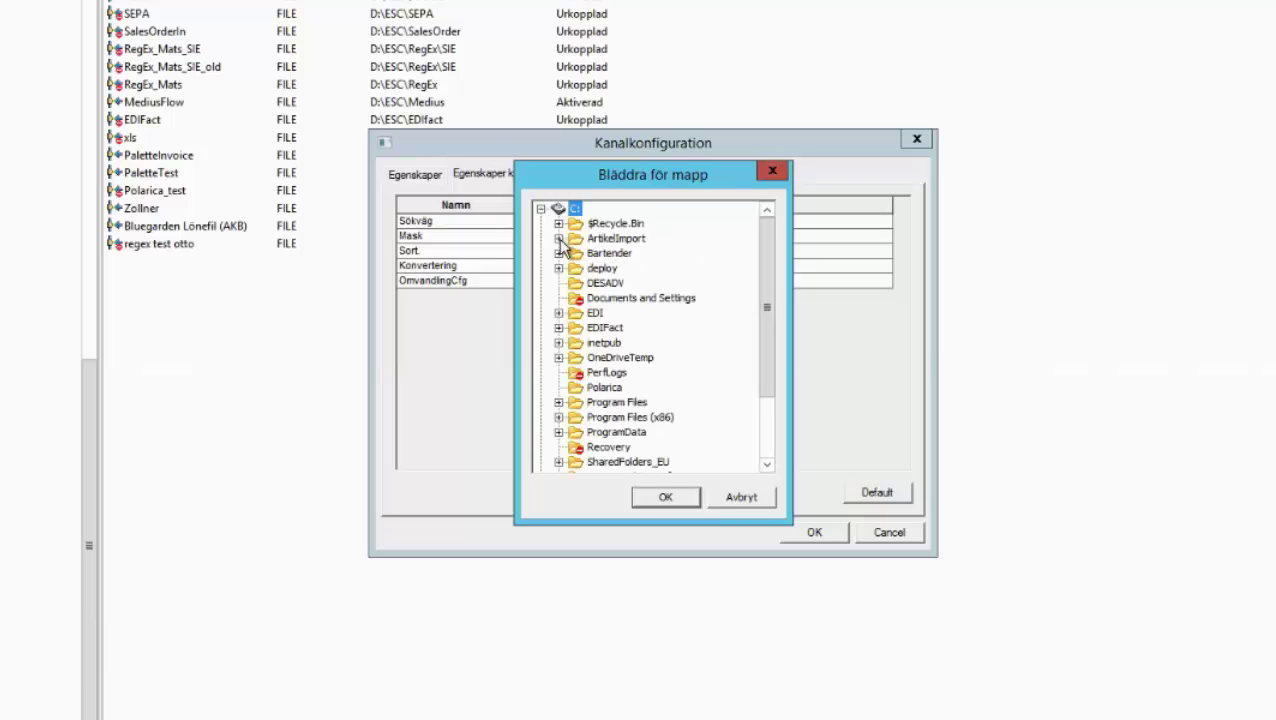
pyautogui.click(558, 239)
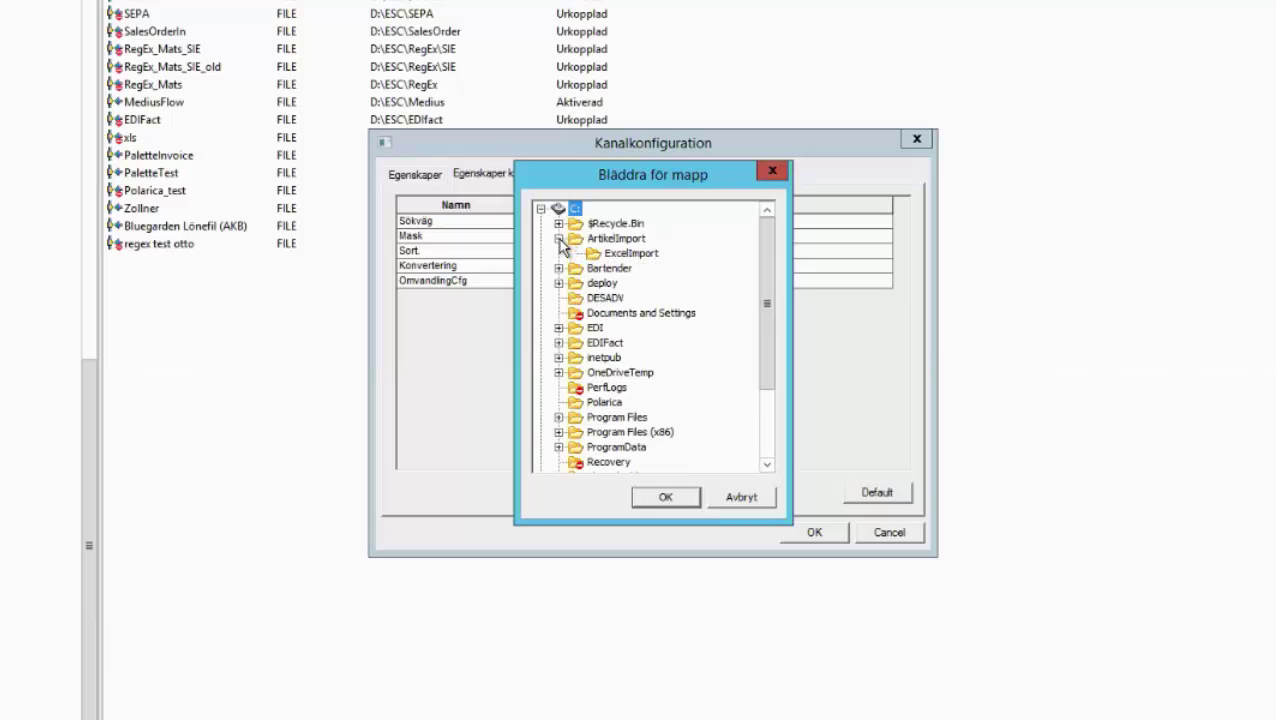
pyautogui.click(632, 254)
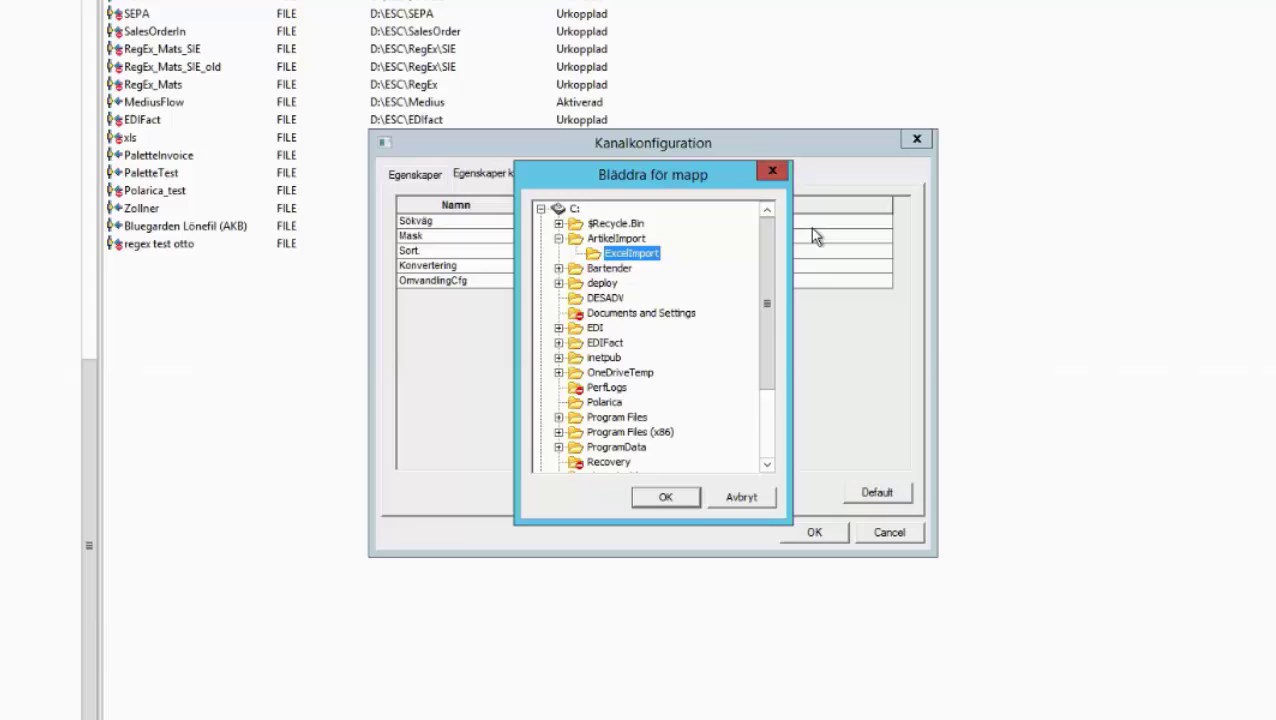
pyautogui.click(685, 500)
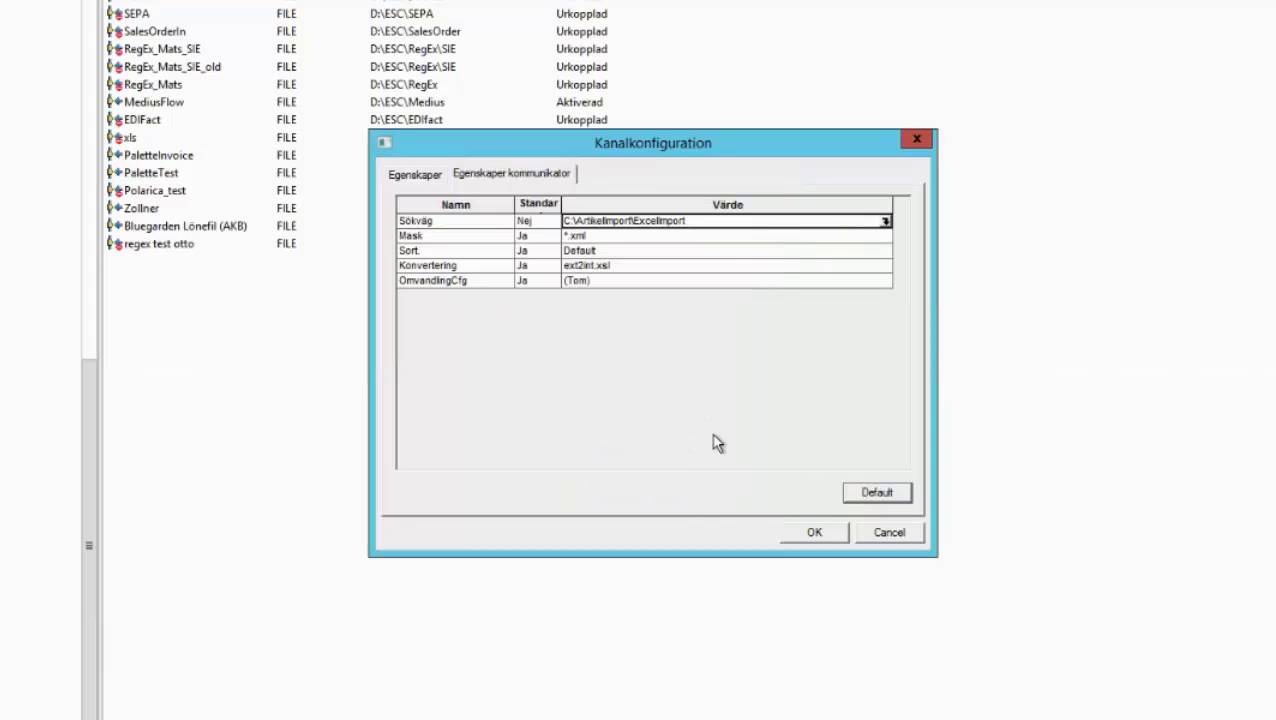
# Change the channel's file name mask to *.xls.
pyautogui.click(886, 238)
pyautogui.click(885, 236)
pyautogui.click(509, 264)
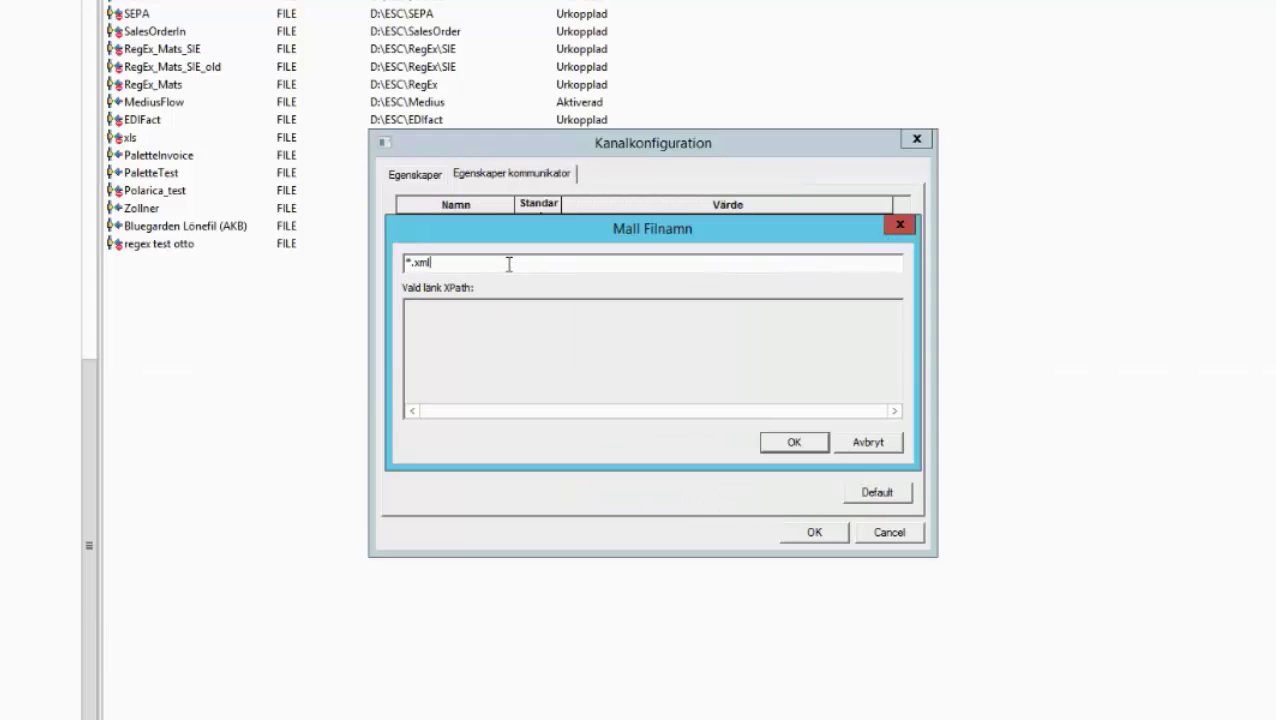
pyautogui.write('ls')
pyautogui.click(806, 444)
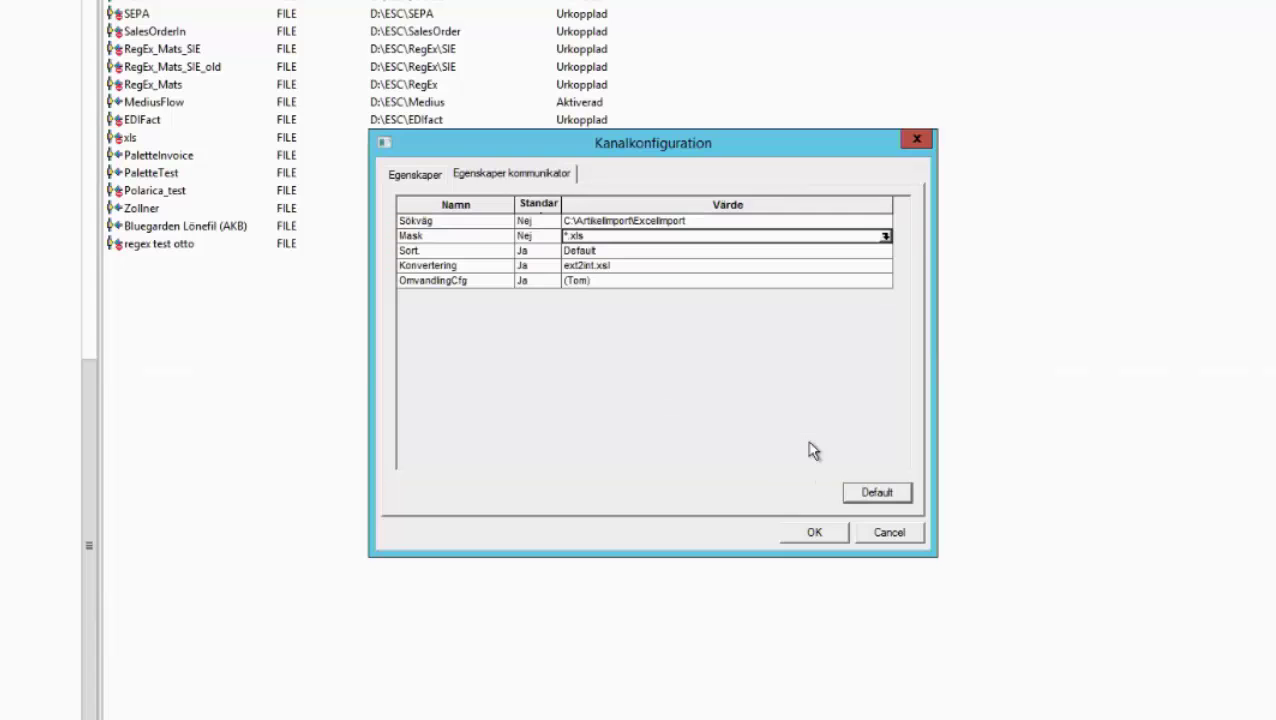
# Set the channel's conversion program to excel2xml.dll.
pyautogui.click(888, 275)
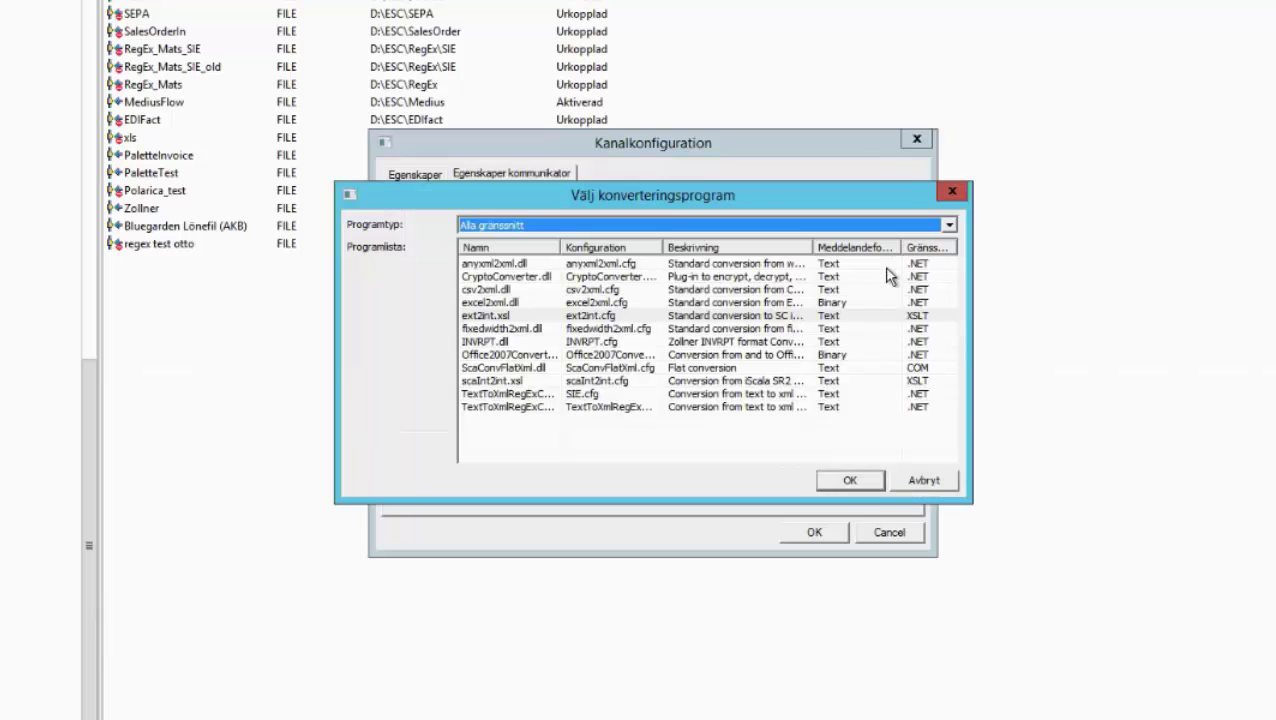
pyautogui.click(482, 302)
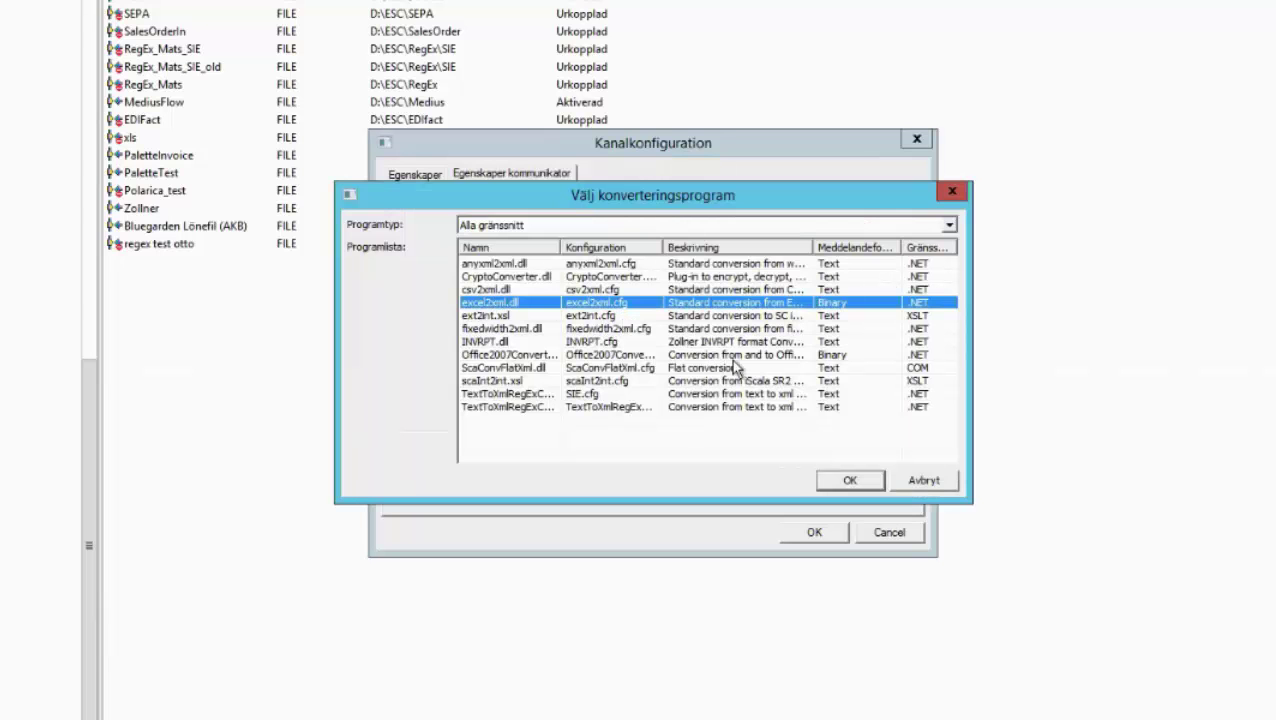
pyautogui.click(850, 481)
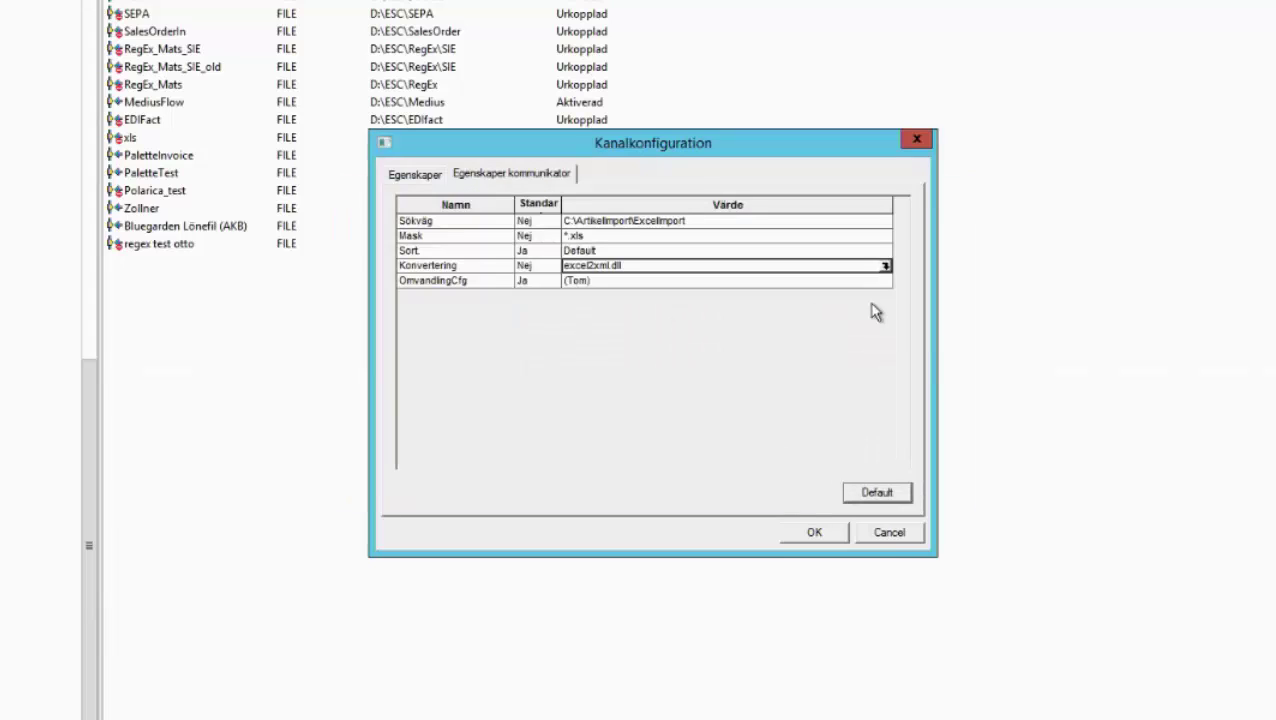
pyautogui.click(888, 284)
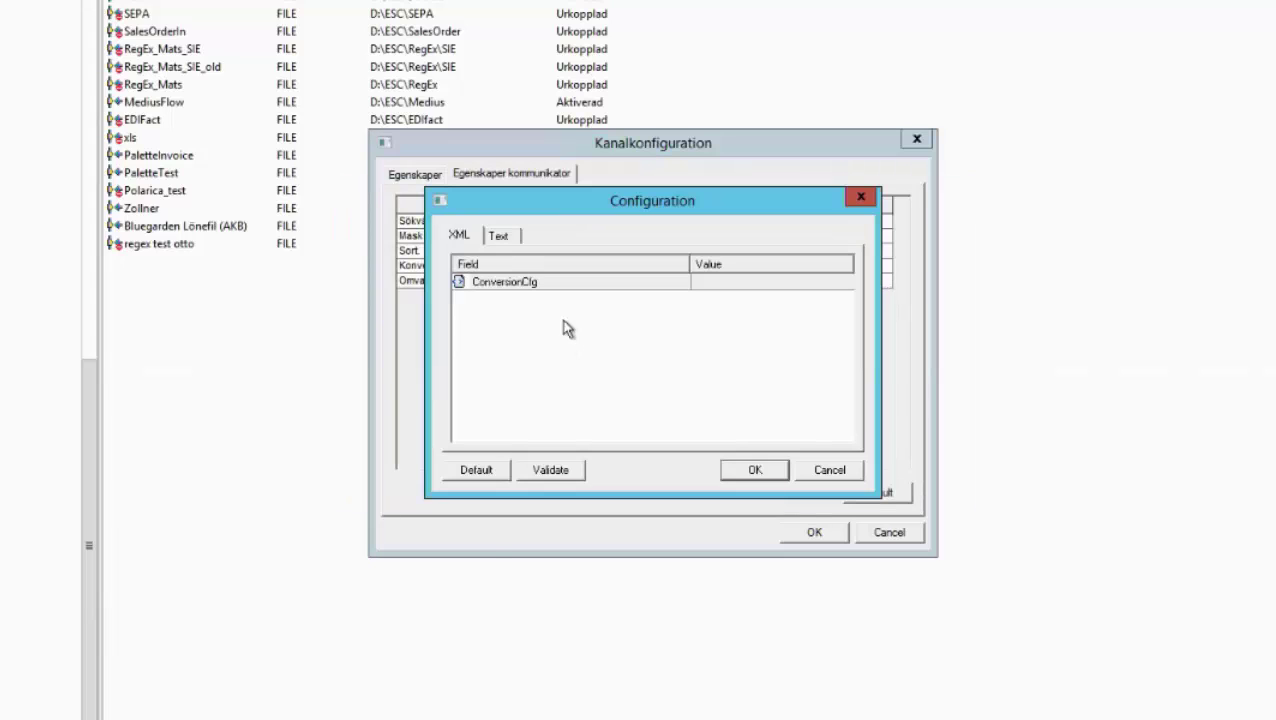
pyautogui.click(495, 472)
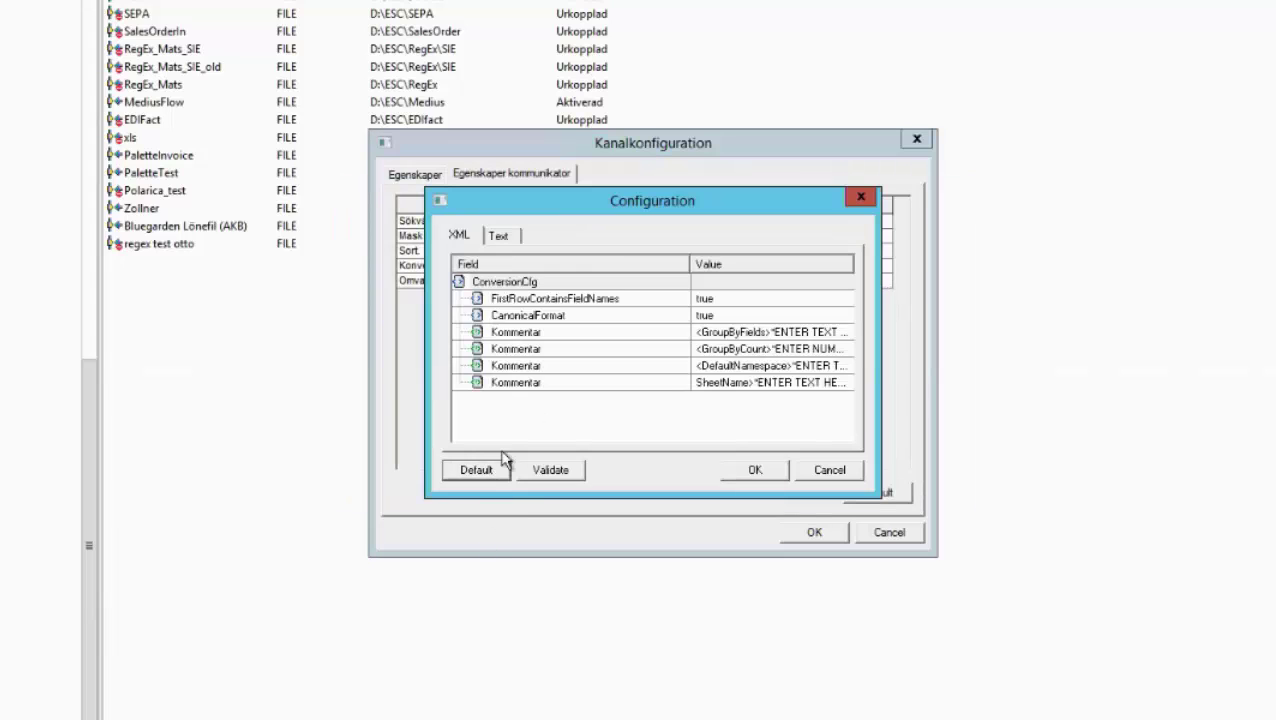
pyautogui.click(511, 238)
pyautogui.moveTo(664, 310); pyautogui.dragTo(568, 319)
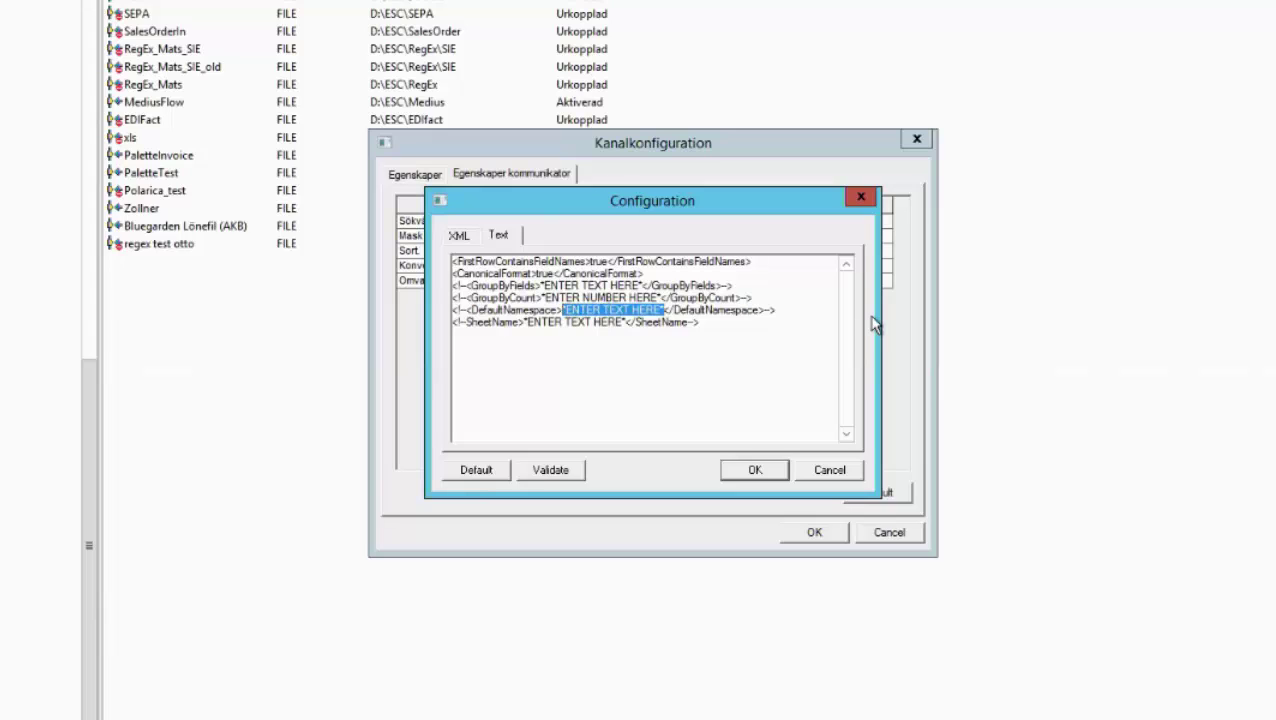
pyautogui.write('http:')
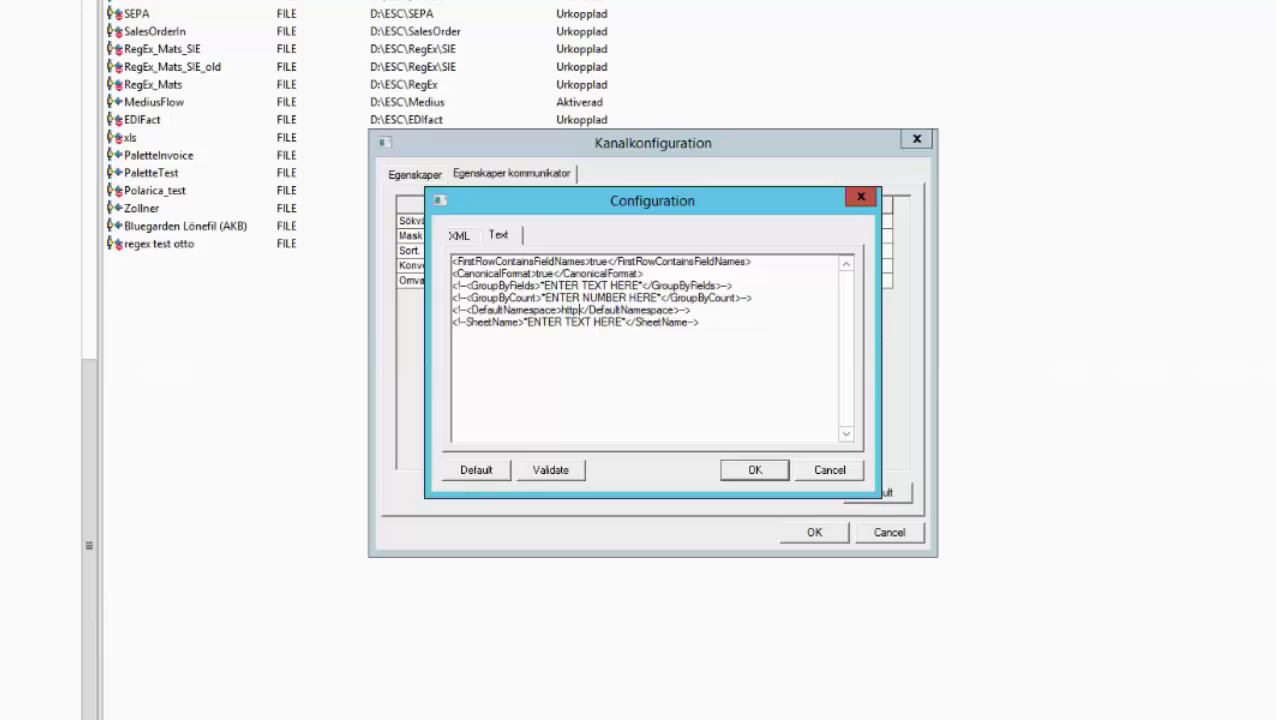
pyautogui.write('//need2')
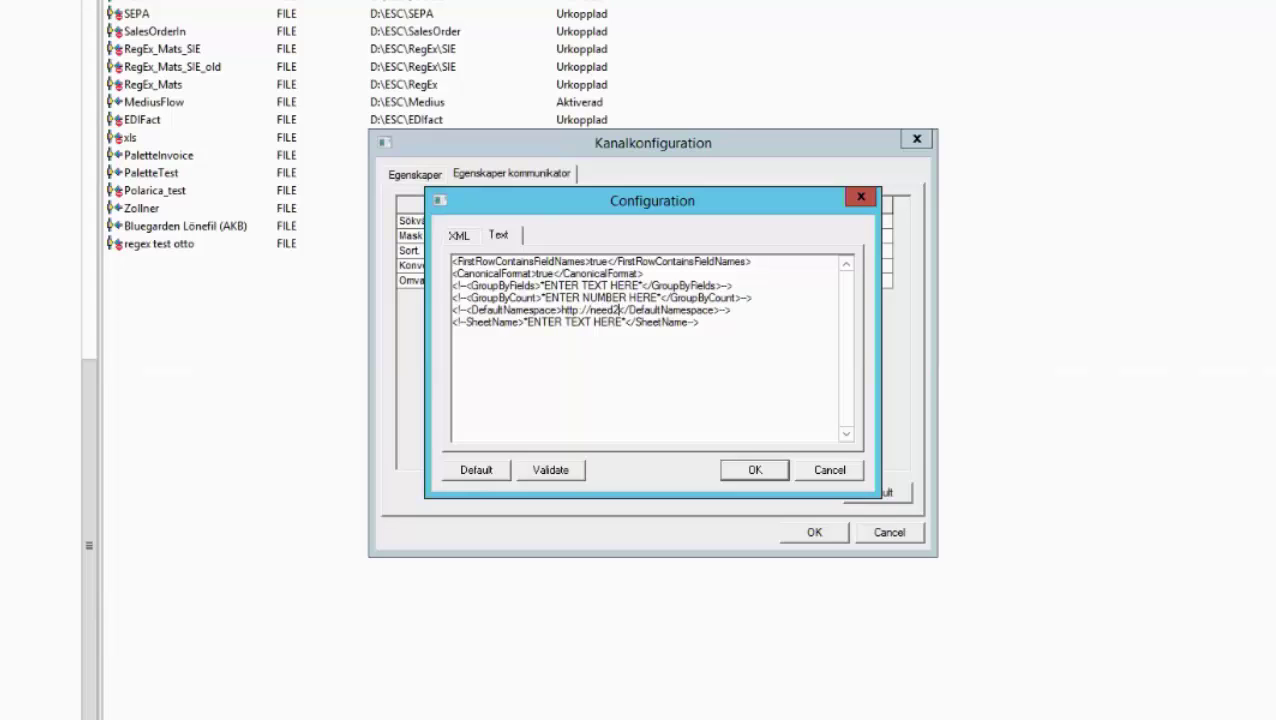
pyautogui.write('code')
pyautogui.write('.se/sk')
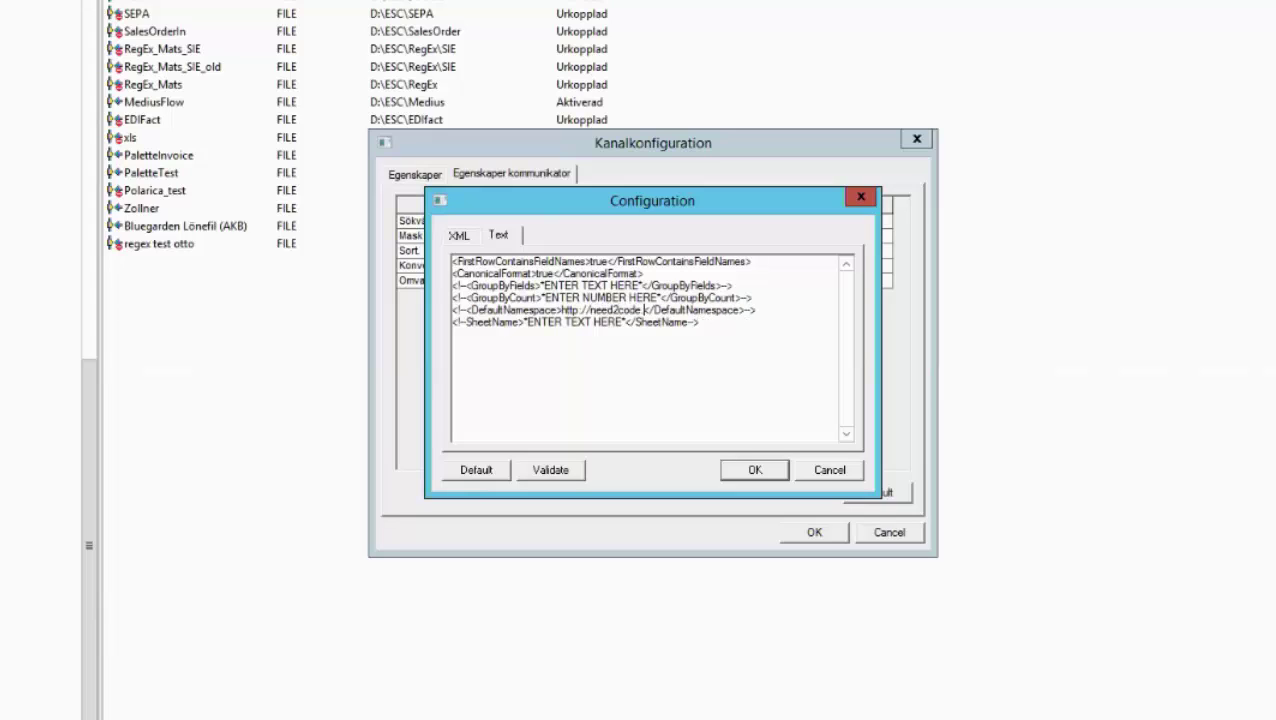
pyautogui.press('BackSpace')
pyautogui.press('BackSpace')
pyautogui.write('artikel')
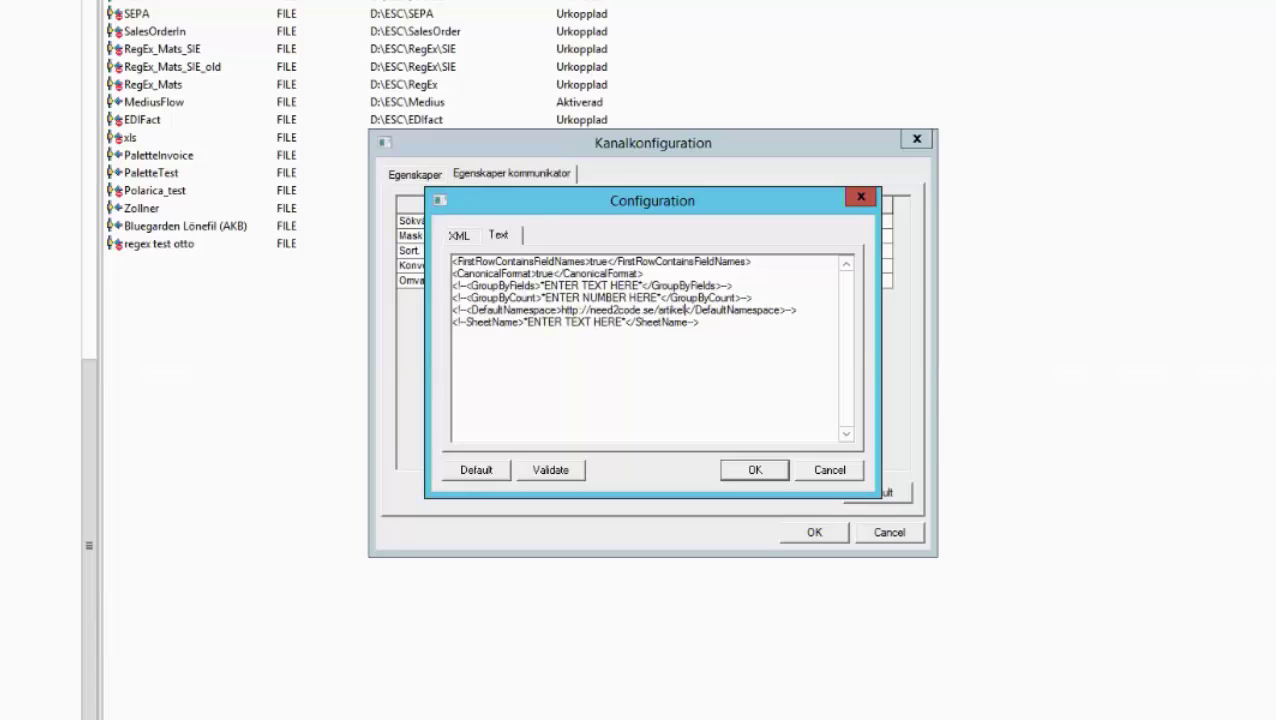
# Uncomment the DefaultNamespace line in the conversion configuration, then accept the configuration and save the new channel.
pyautogui.press('BackSpace')
pyautogui.press('BackSpace')
pyautogui.press('Delete')
pyautogui.press('Delete')
pyautogui.press('Delete')
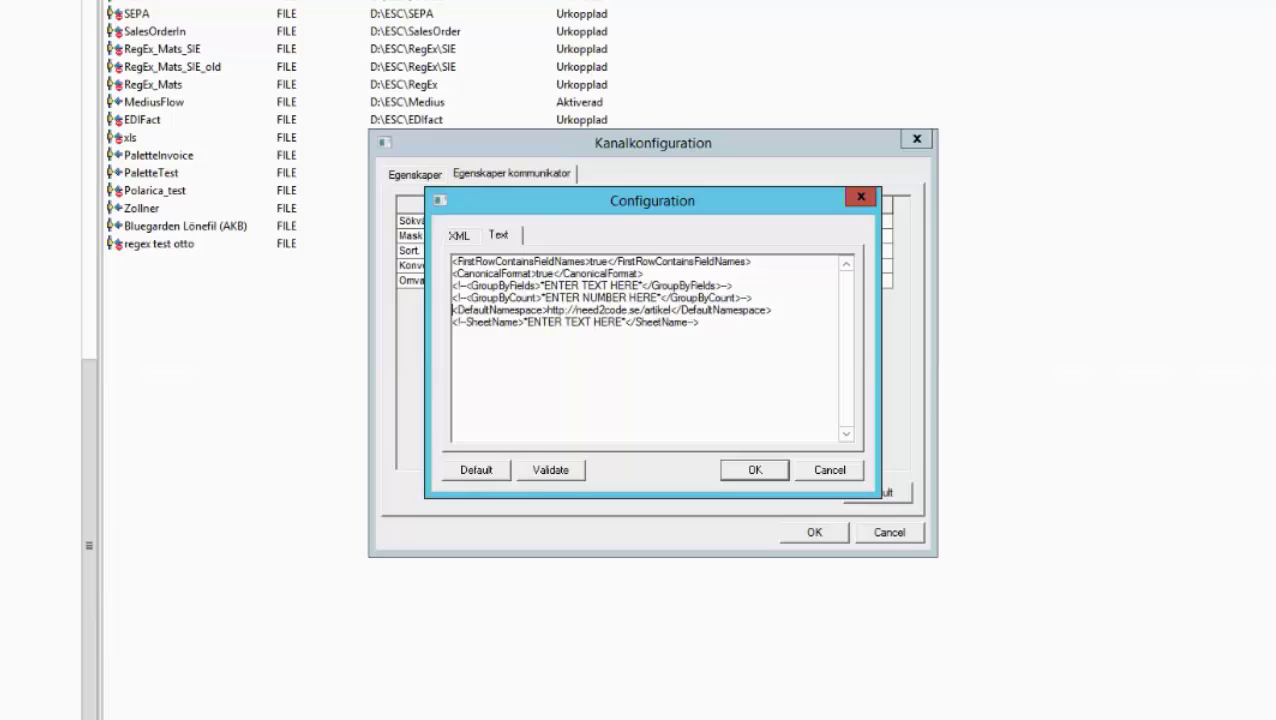
pyautogui.click(755, 470)
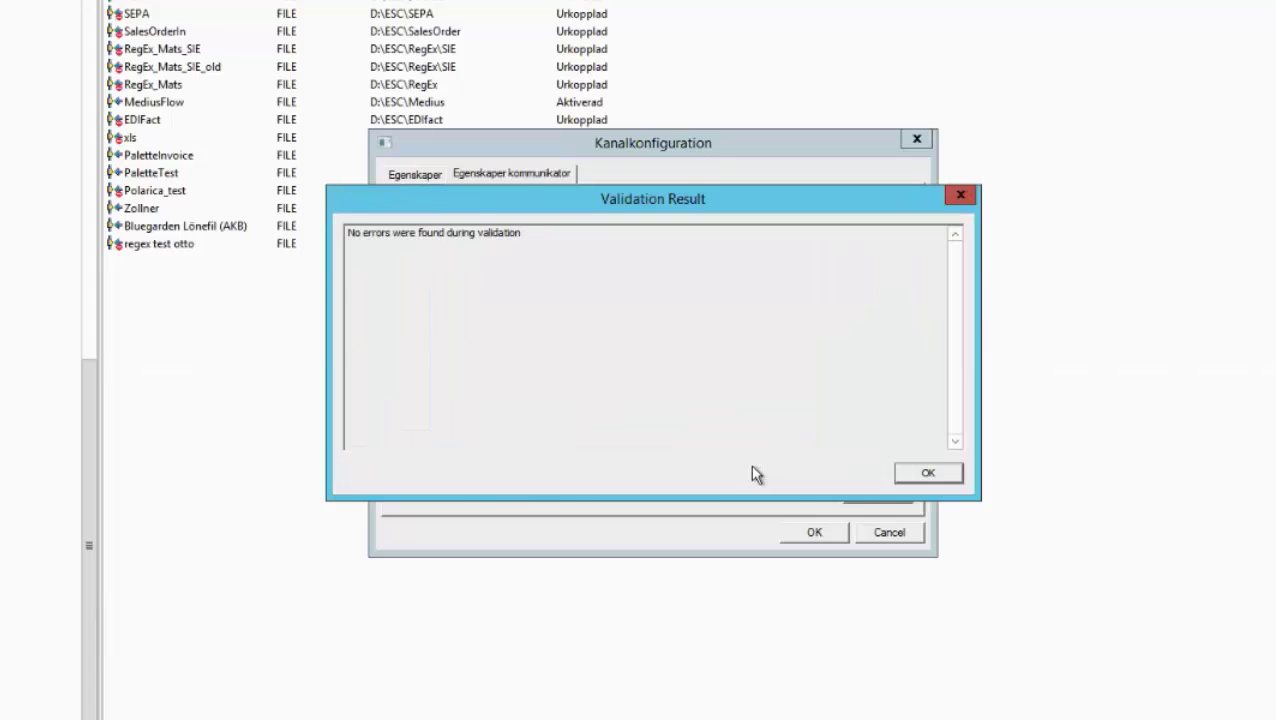
pyautogui.click(926, 474)
pyautogui.click(810, 534)
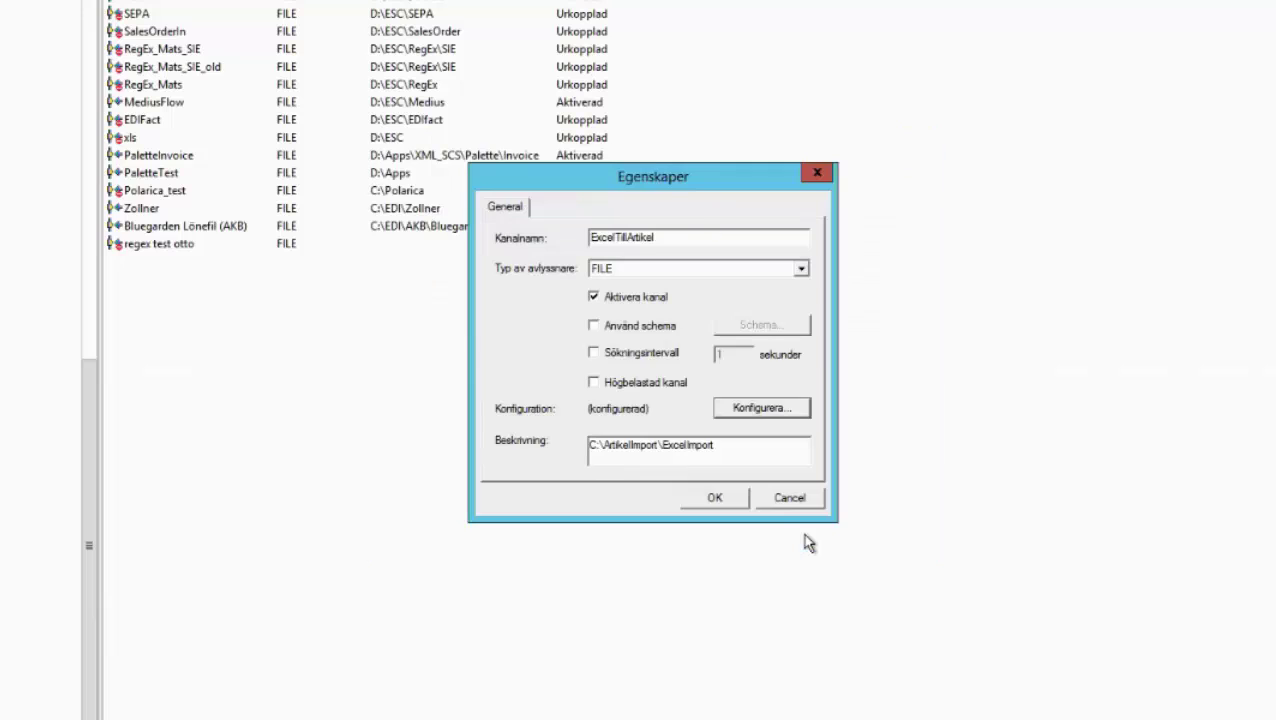
pyautogui.click(712, 486)
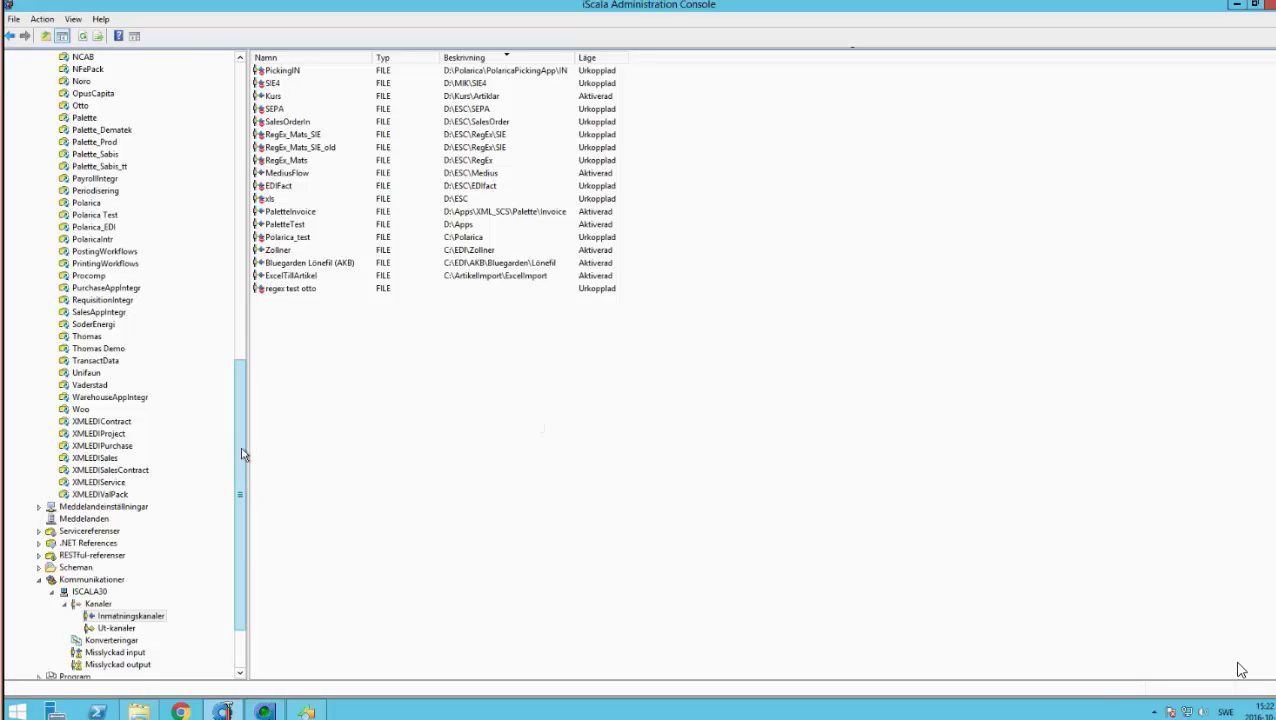
# Create a new request under Meddelanden with the sender name Generic Sender and the sender subname Scala.
pyautogui.moveTo(241, 455); pyautogui.dragTo(253, 460)
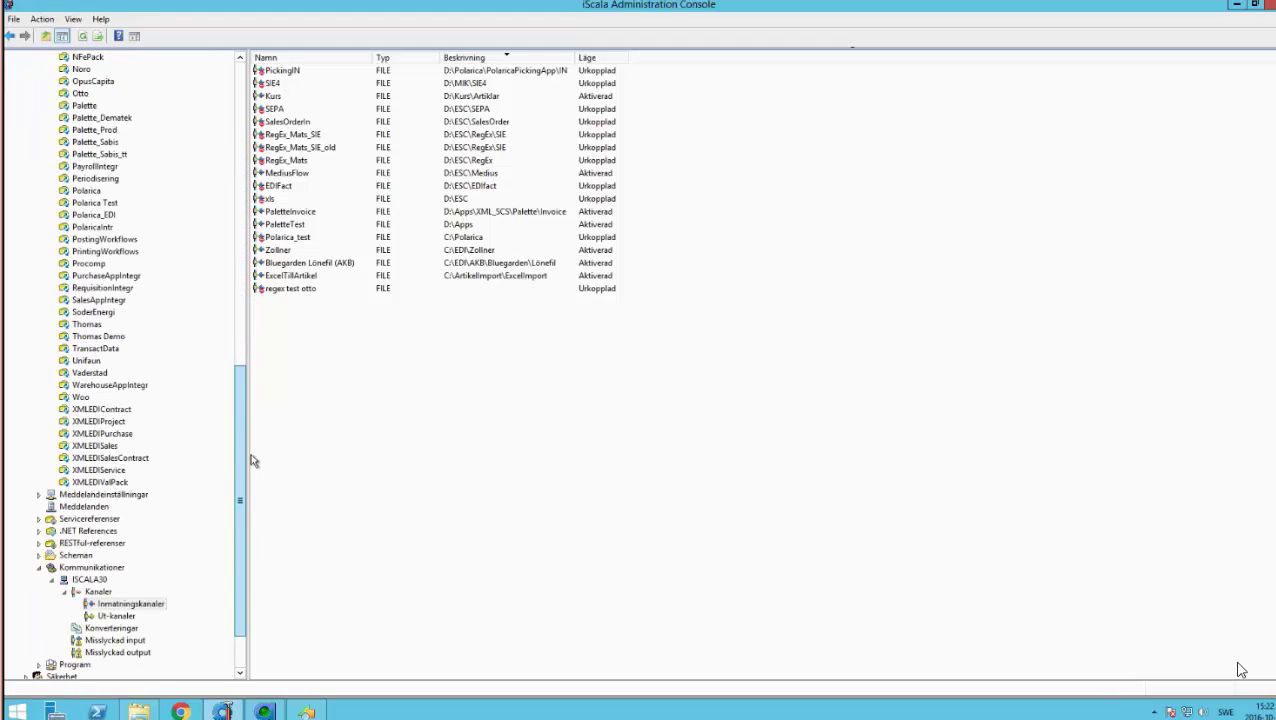
pyautogui.click(100, 507)
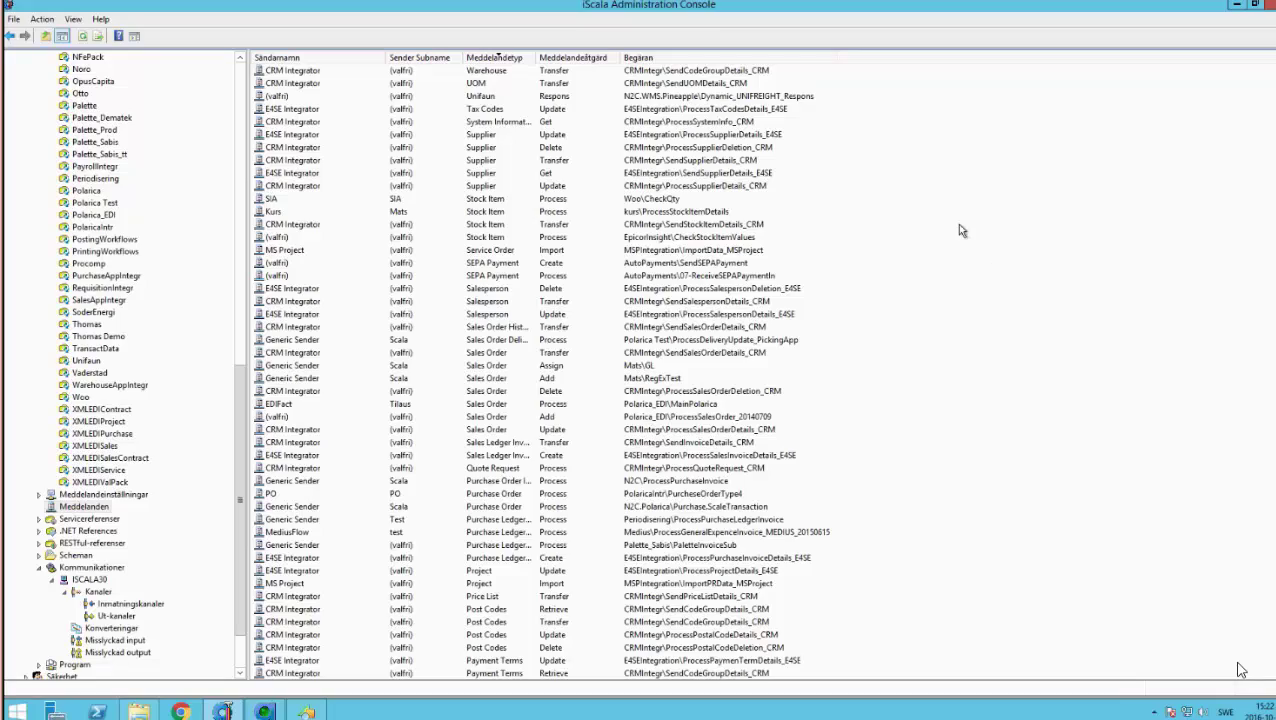
pyautogui.rightClick(956, 223)
pyautogui.click(994, 238)
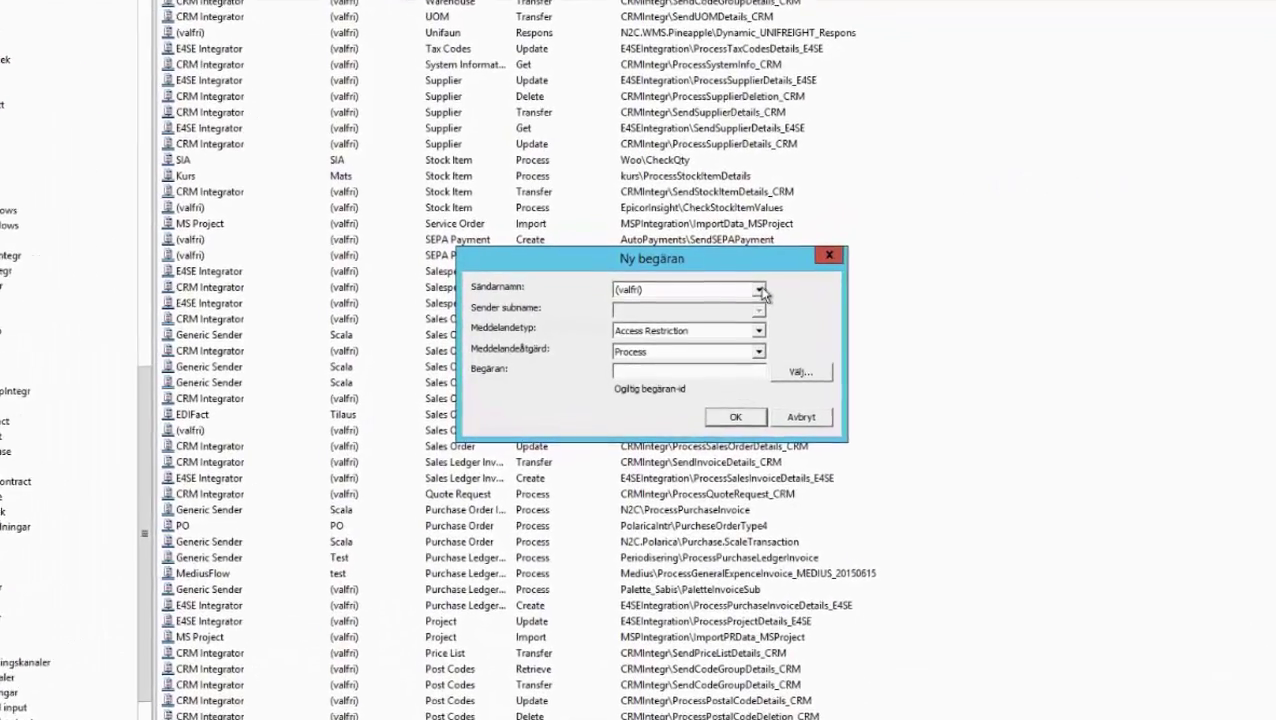
pyautogui.click(736, 303)
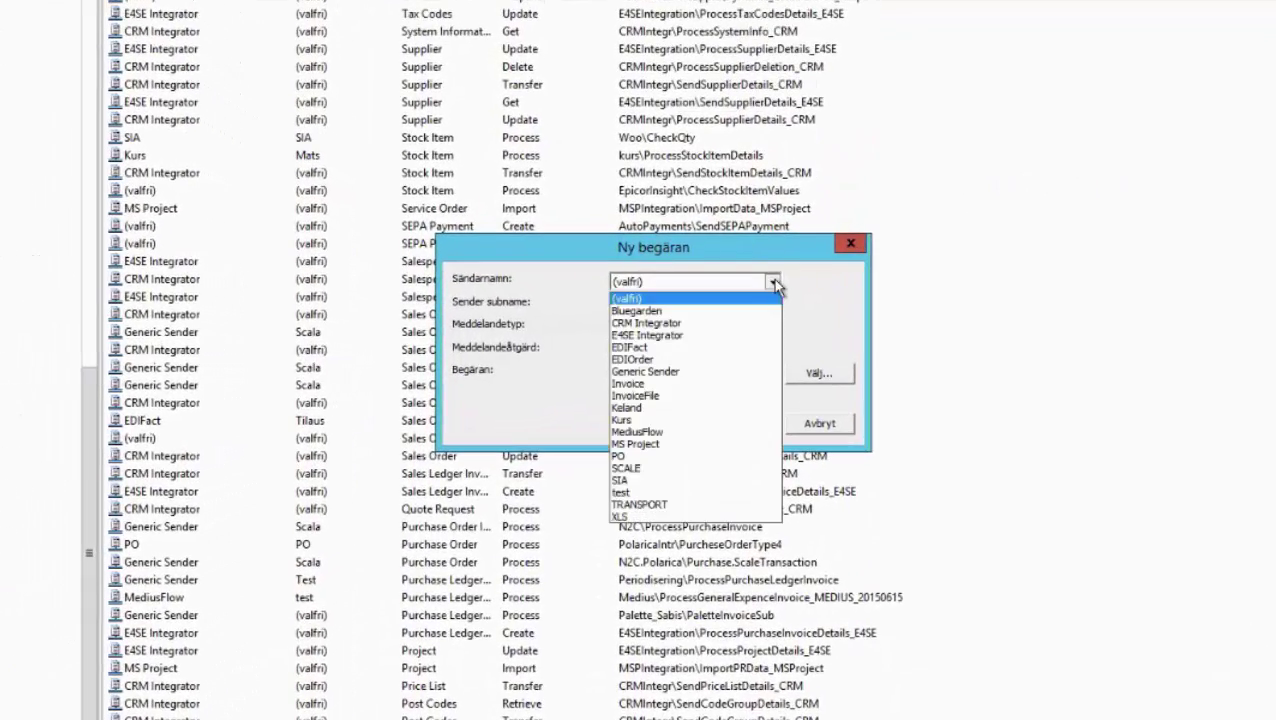
pyautogui.click(708, 378)
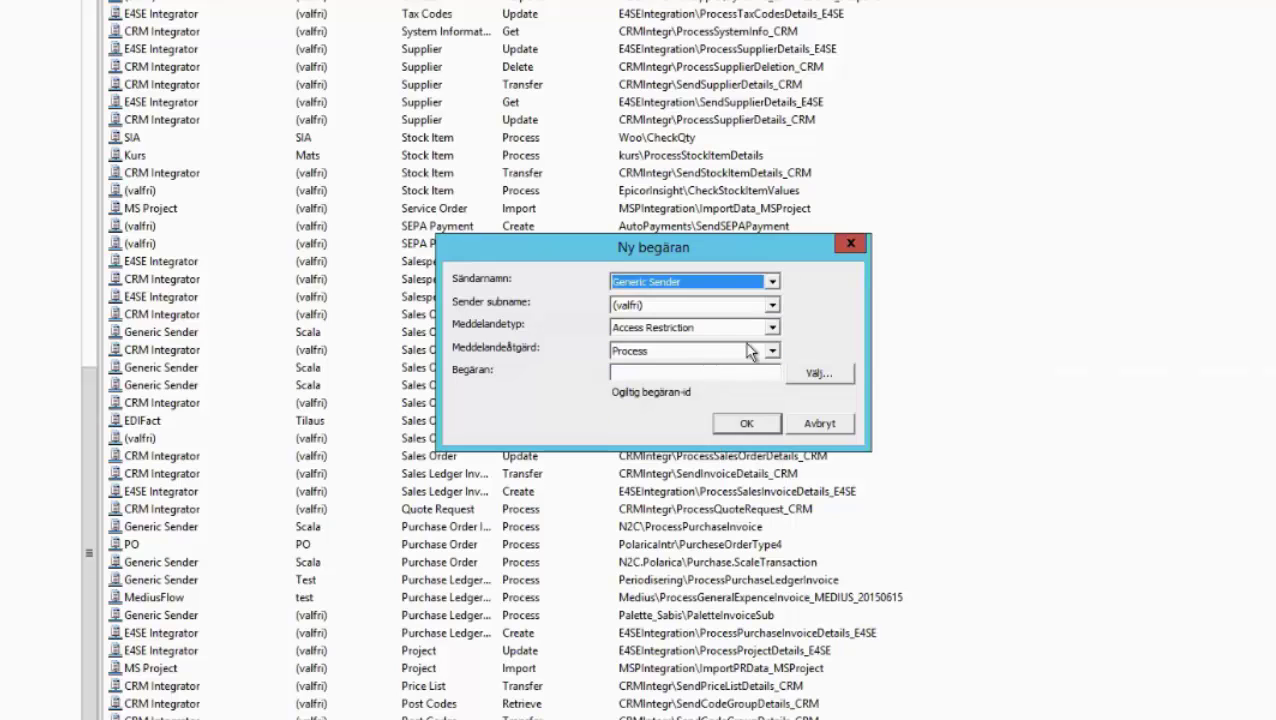
pyautogui.click(773, 305)
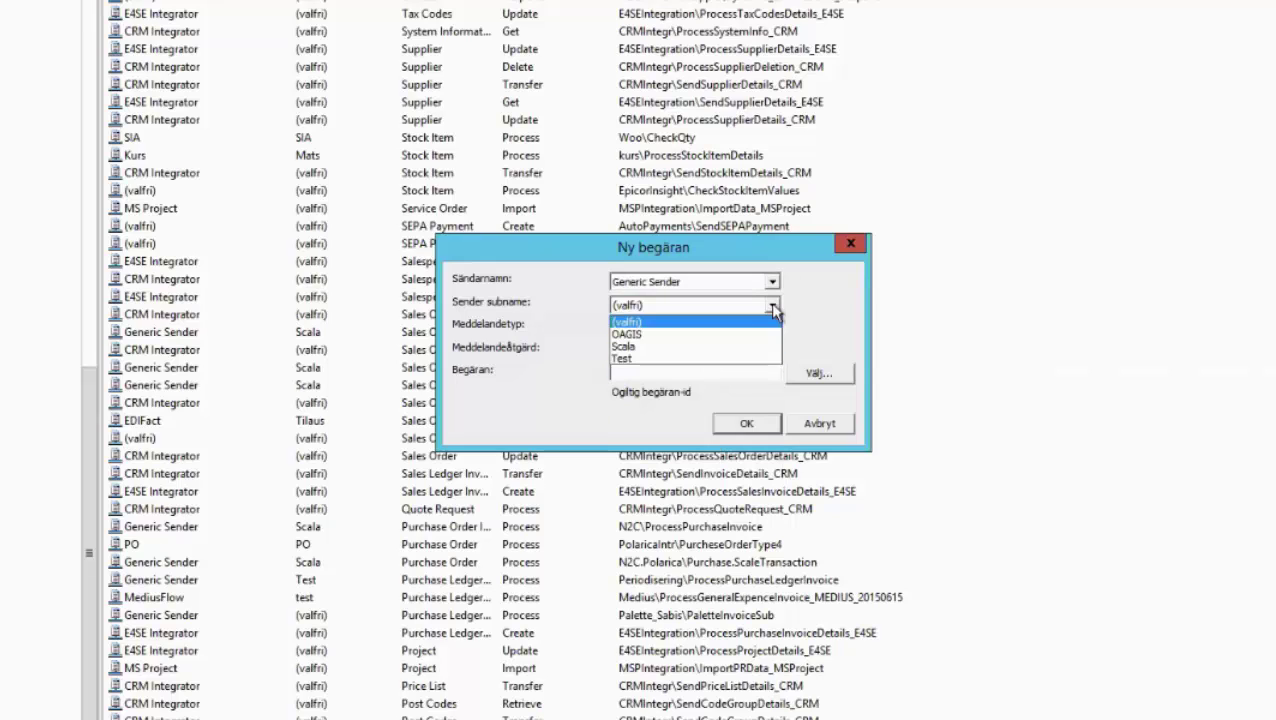
pyautogui.click(697, 347)
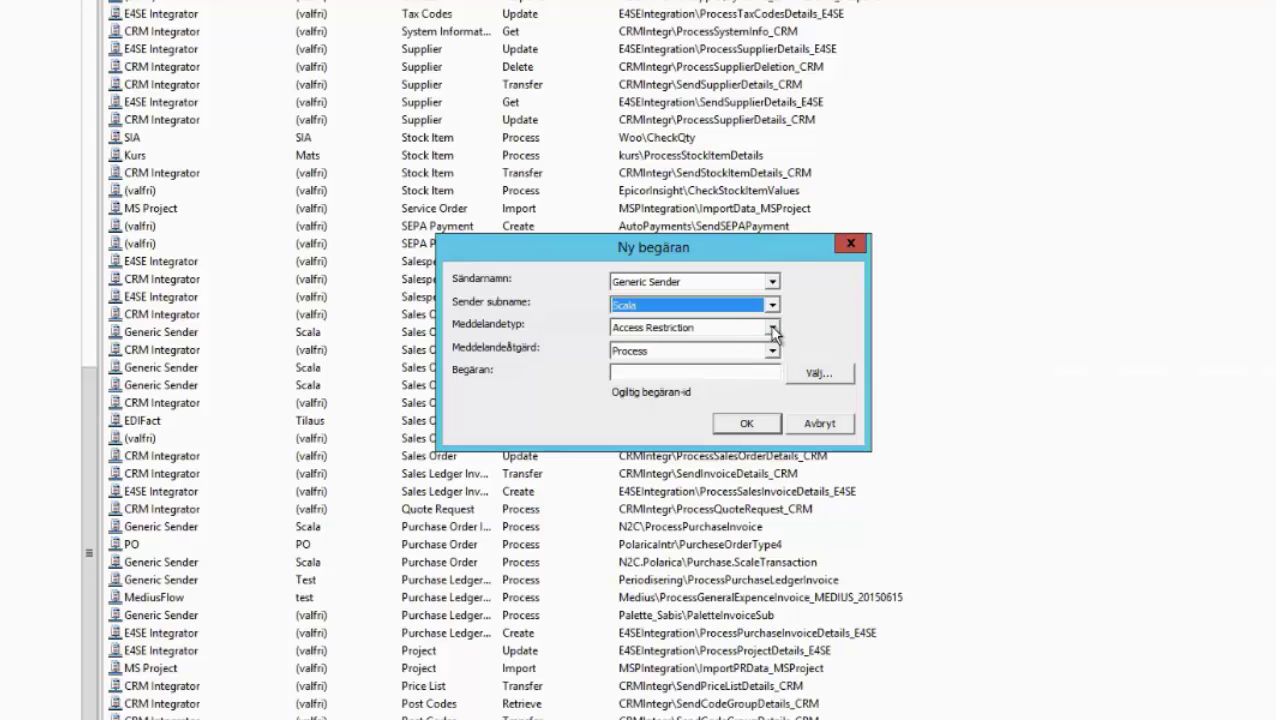
# Set the new request's message type to Stock Item and its message action to Process.
pyautogui.click(773, 328)
pyautogui.scroll(-15, 689, 461)
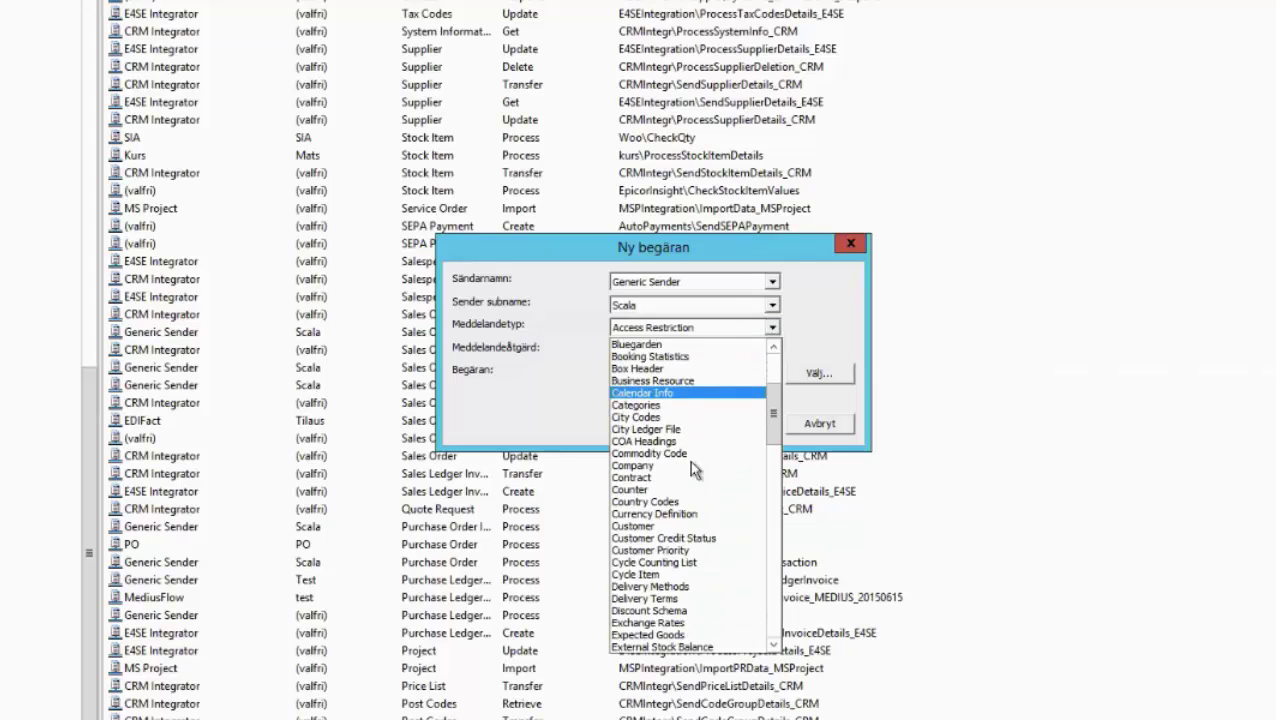
pyautogui.scroll(-9, 692, 470)
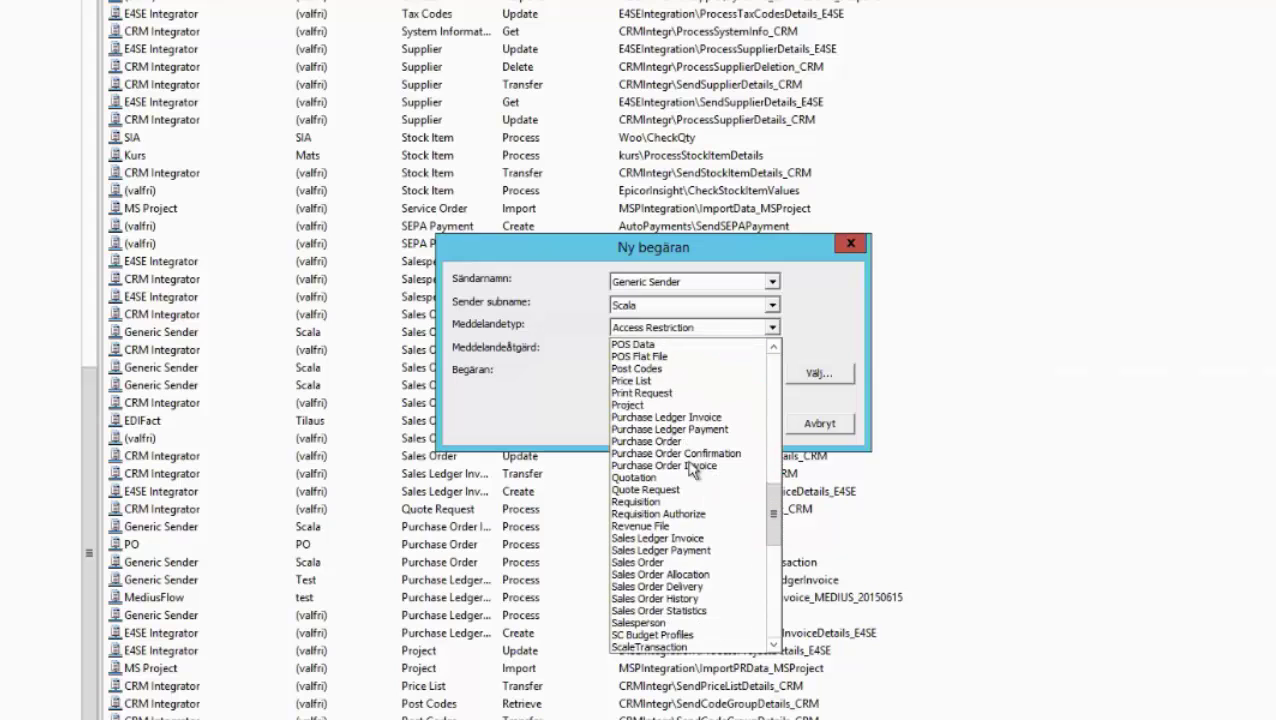
pyautogui.scroll(-4, 692, 470)
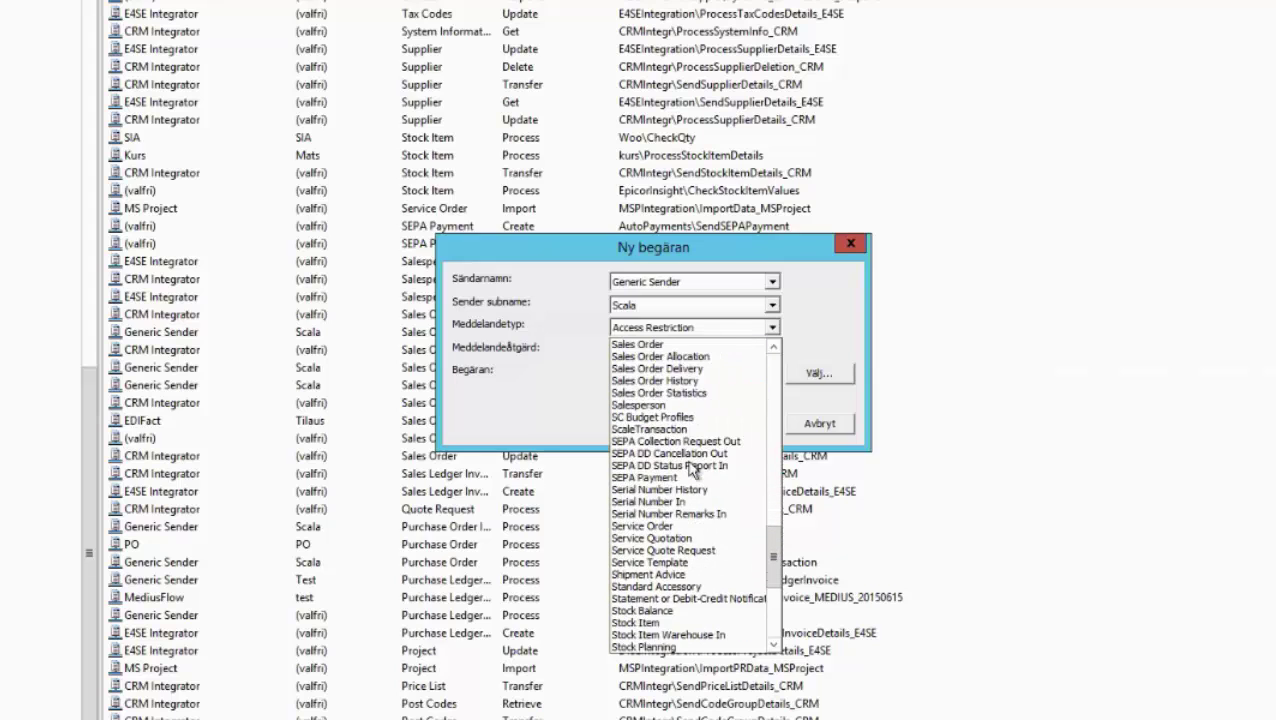
pyautogui.click(663, 551)
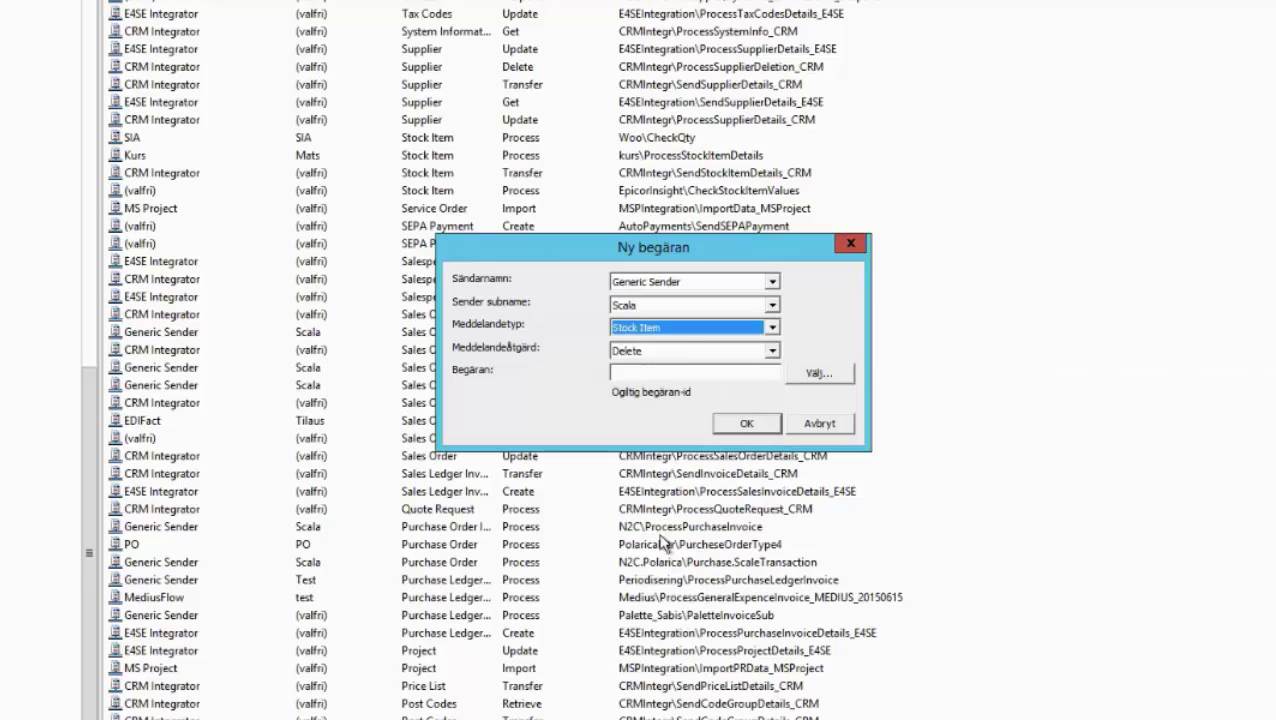
pyautogui.click(773, 352)
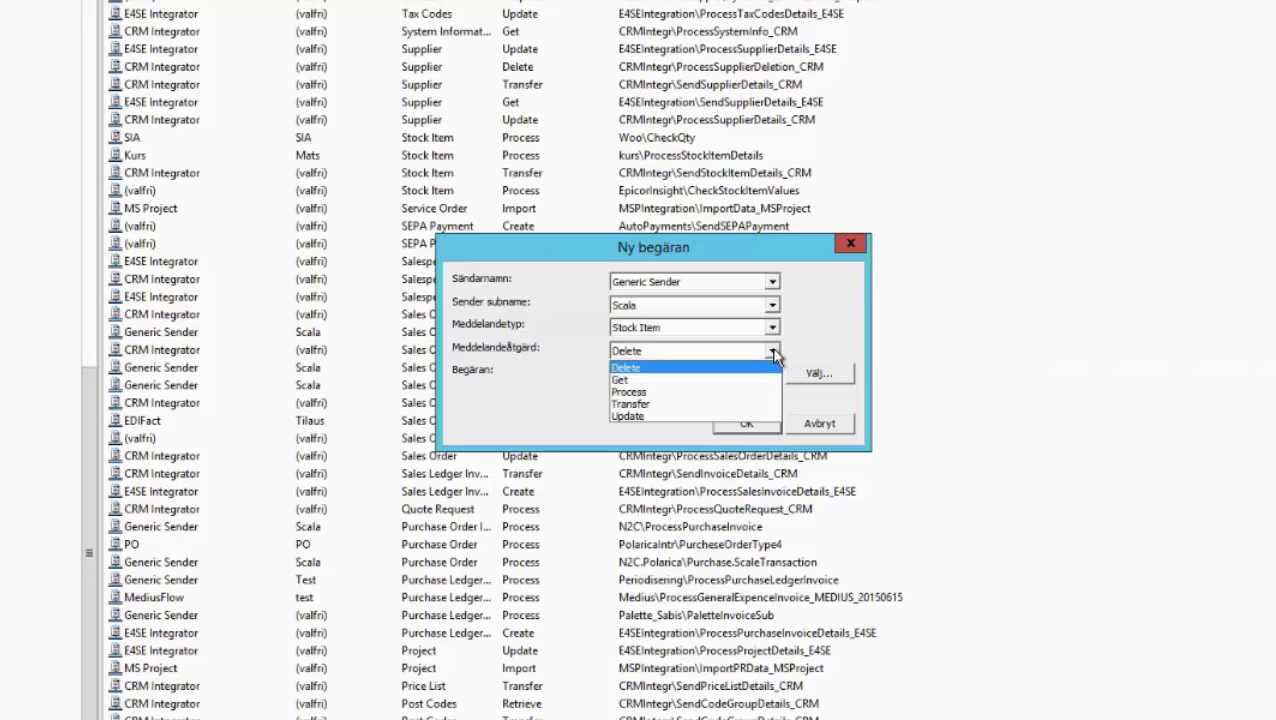
pyautogui.click(716, 404)
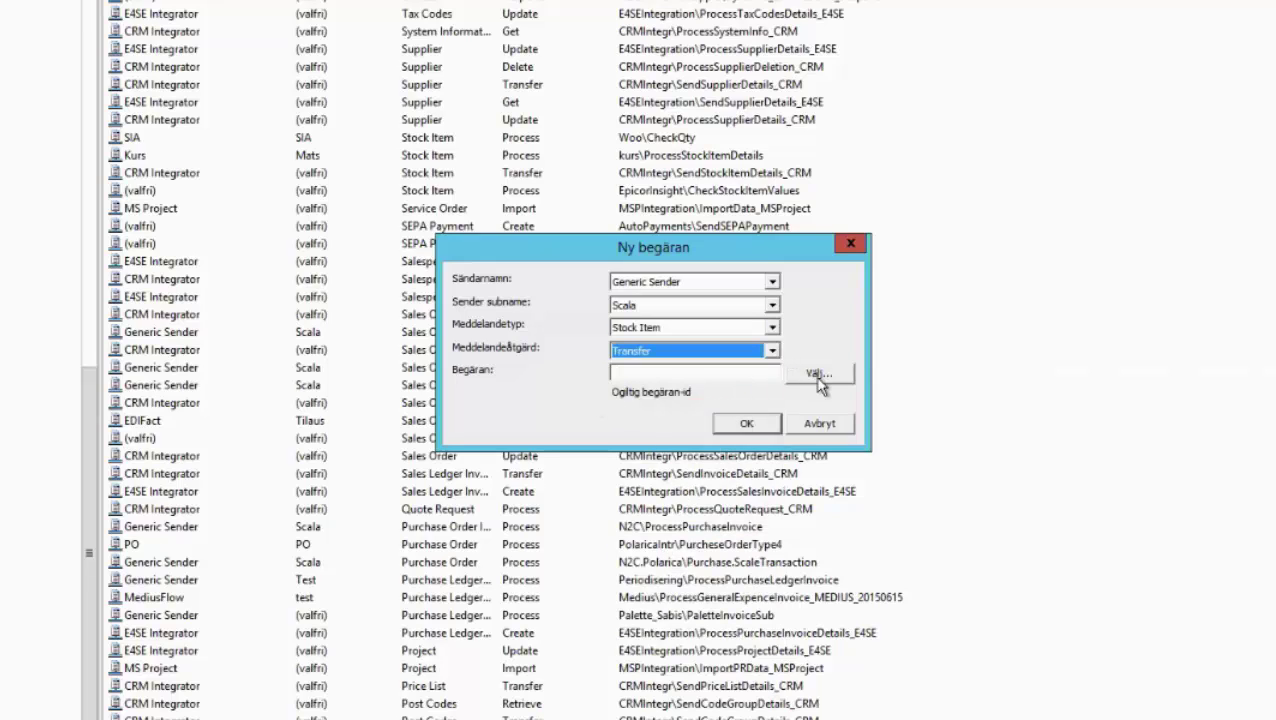
pyautogui.click(773, 352)
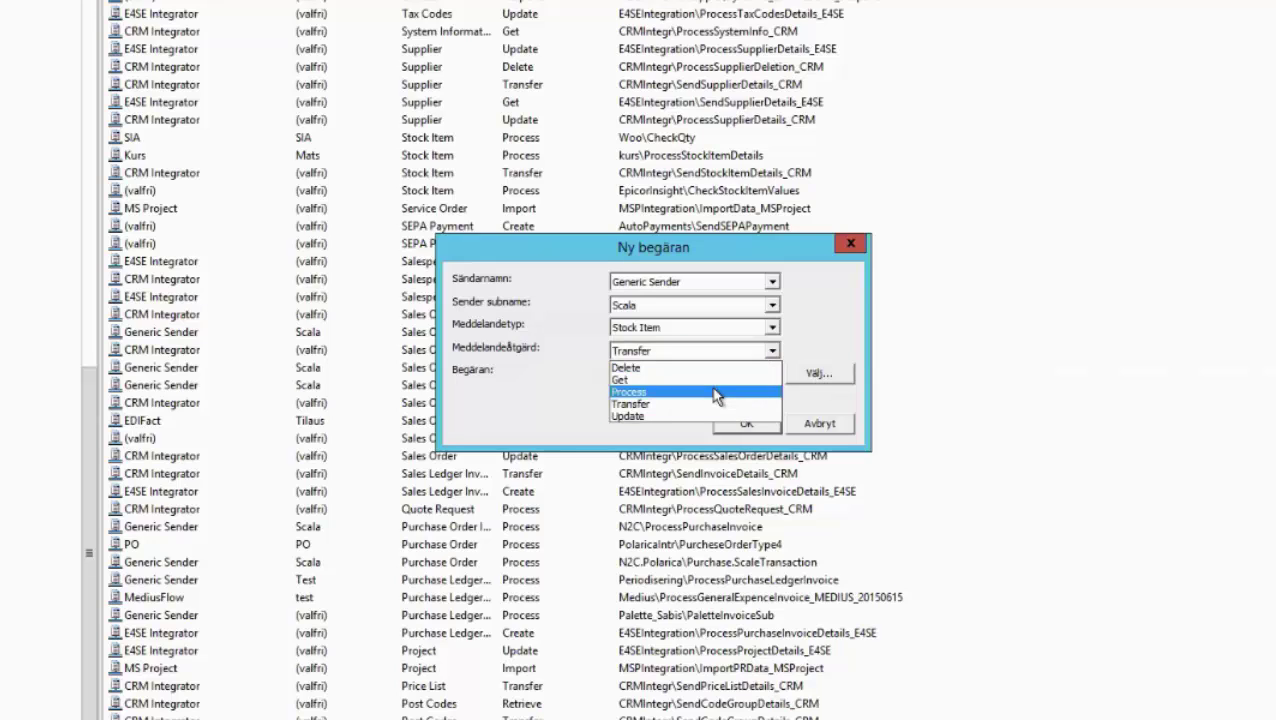
pyautogui.click(770, 391)
# Open the request ID selection and limit it to processes, excluding channels, web methods, .NET methods and managers.
pyautogui.click(820, 377)
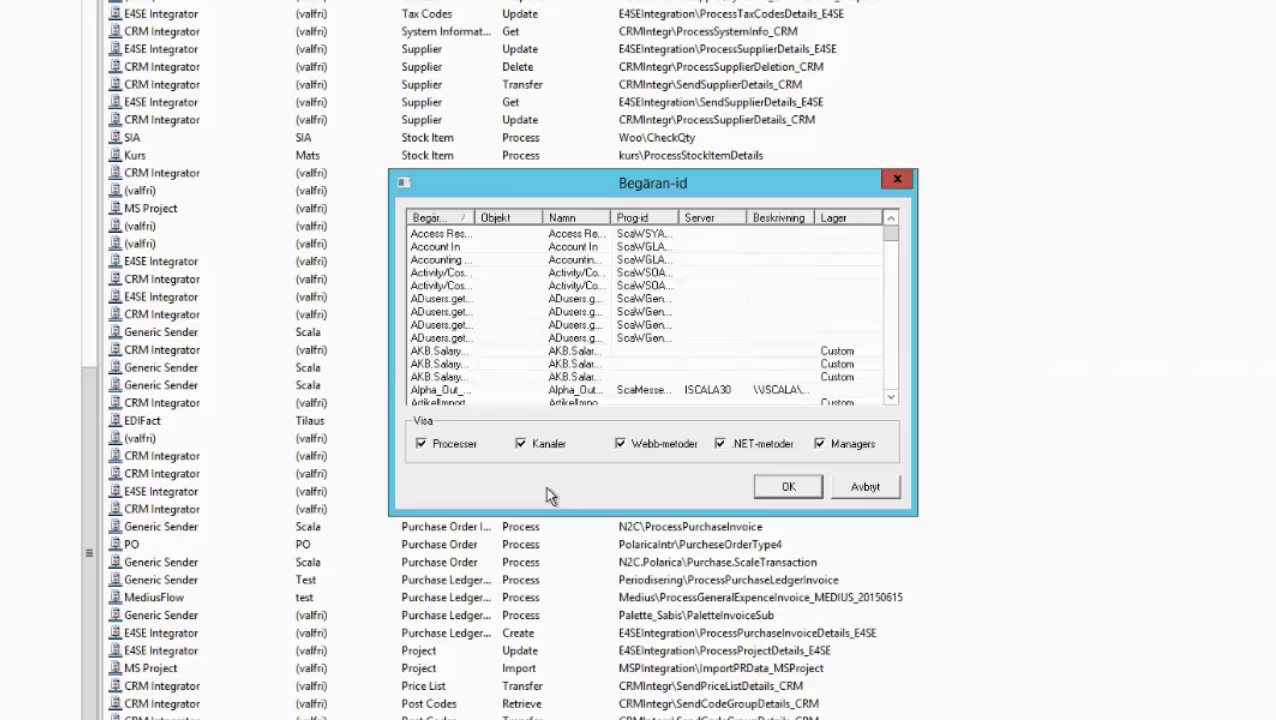
pyautogui.click(521, 443)
pyautogui.click(621, 443)
pyautogui.click(724, 445)
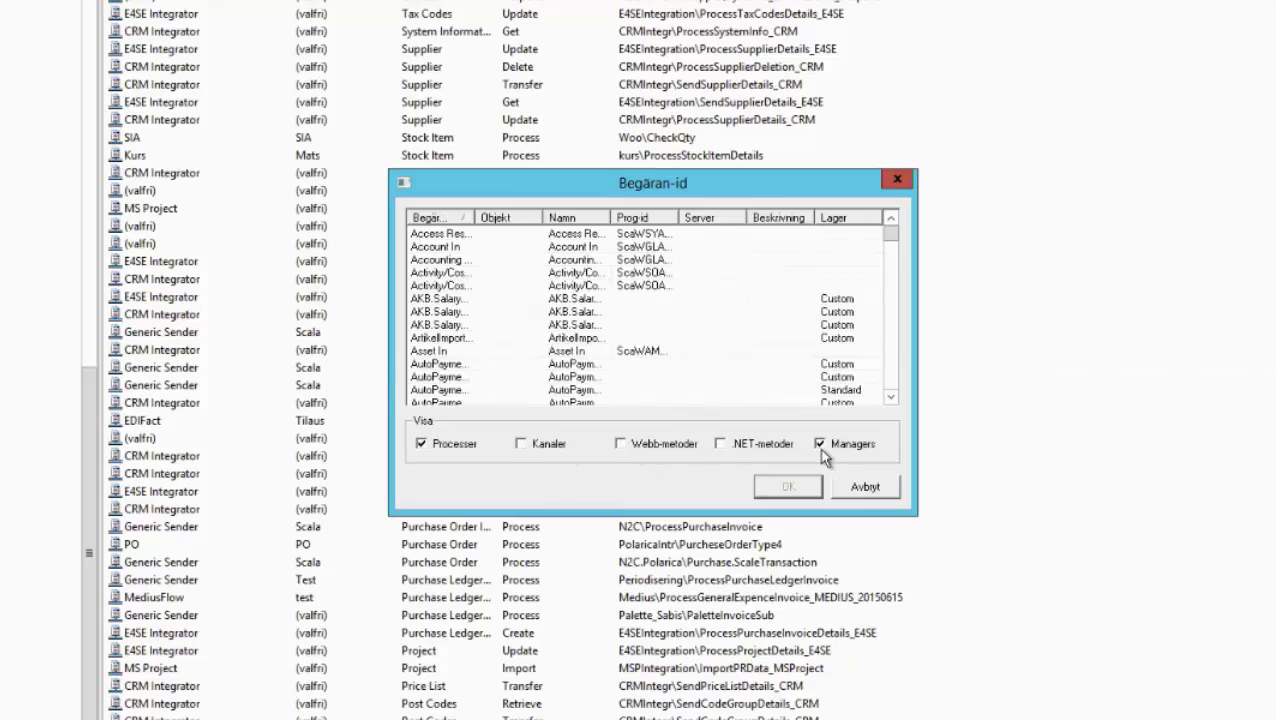
pyautogui.click(820, 444)
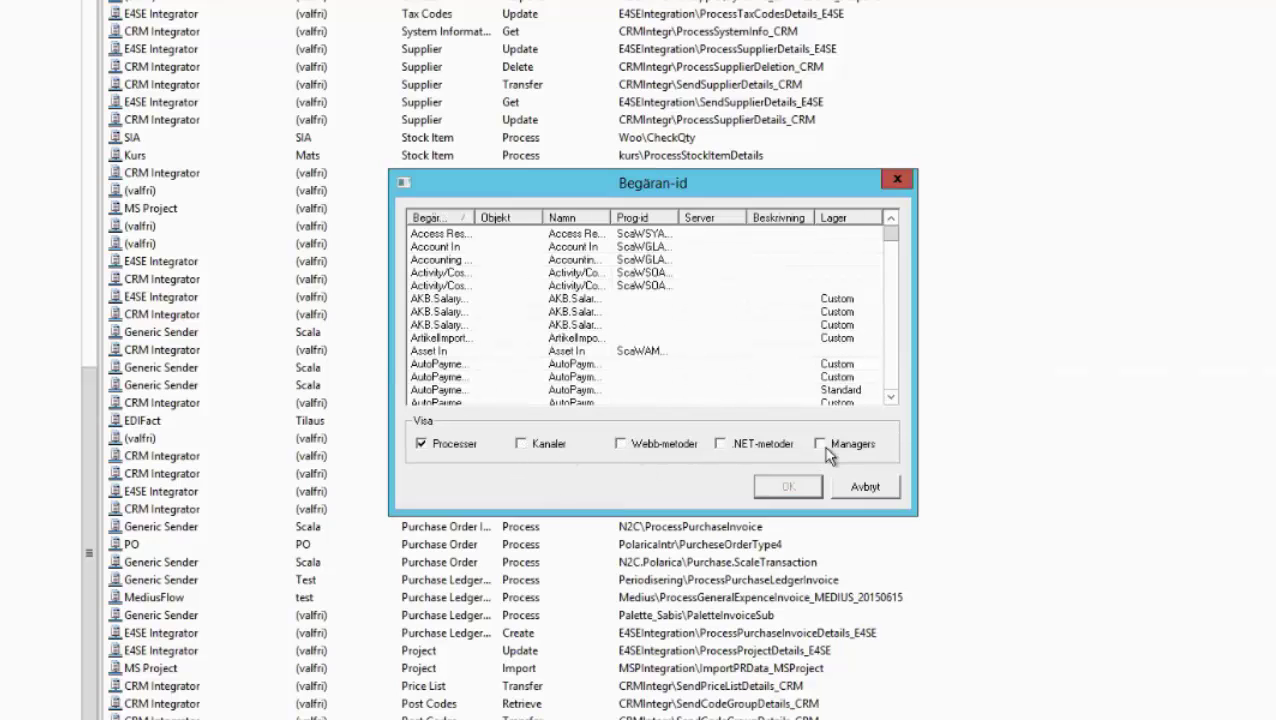
# Assign the process ArtikelImport\ArtikelImportviaExcel to the request and save it.
pyautogui.doubleClick(474, 217)
pyautogui.click(451, 273)
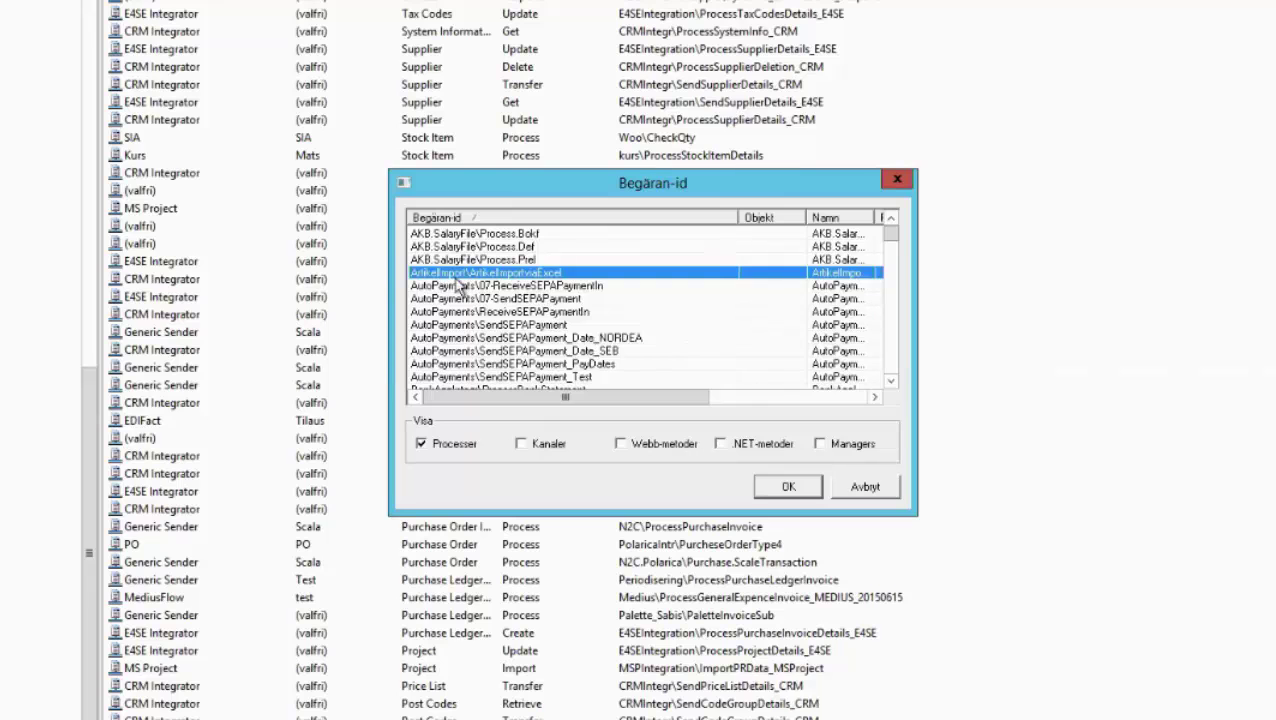
pyautogui.click(786, 489)
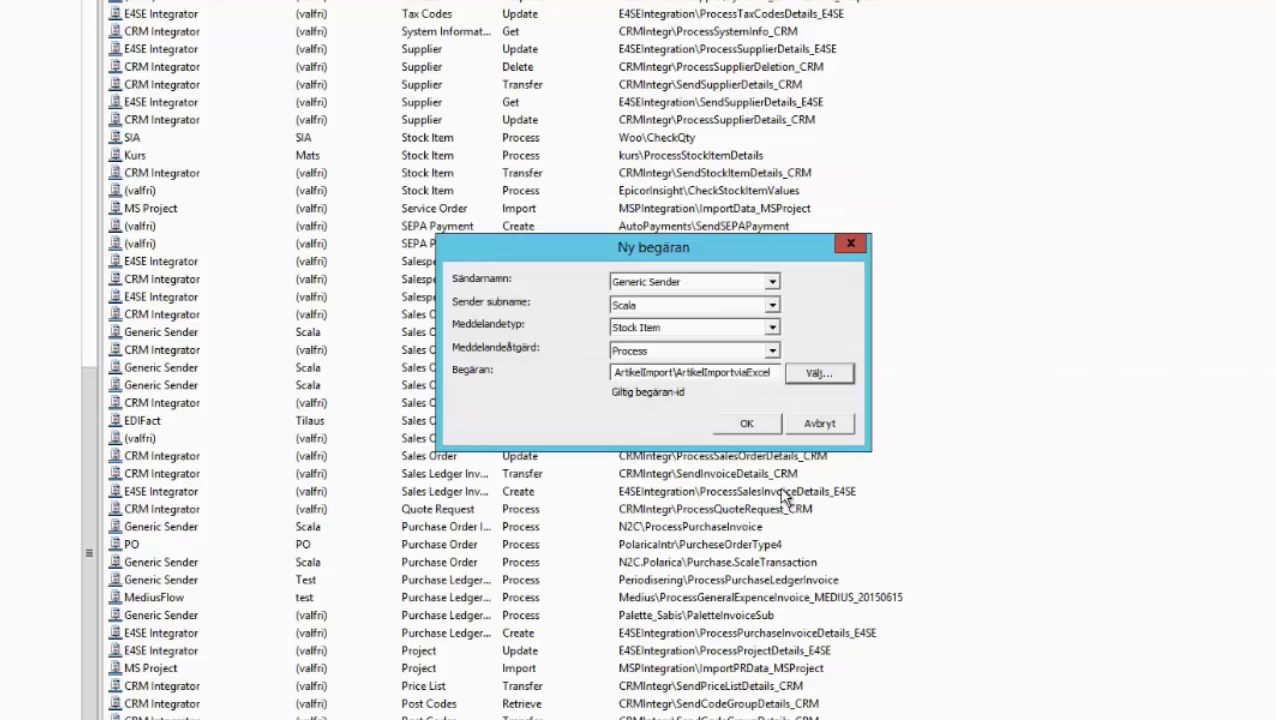
pyautogui.click(748, 425)
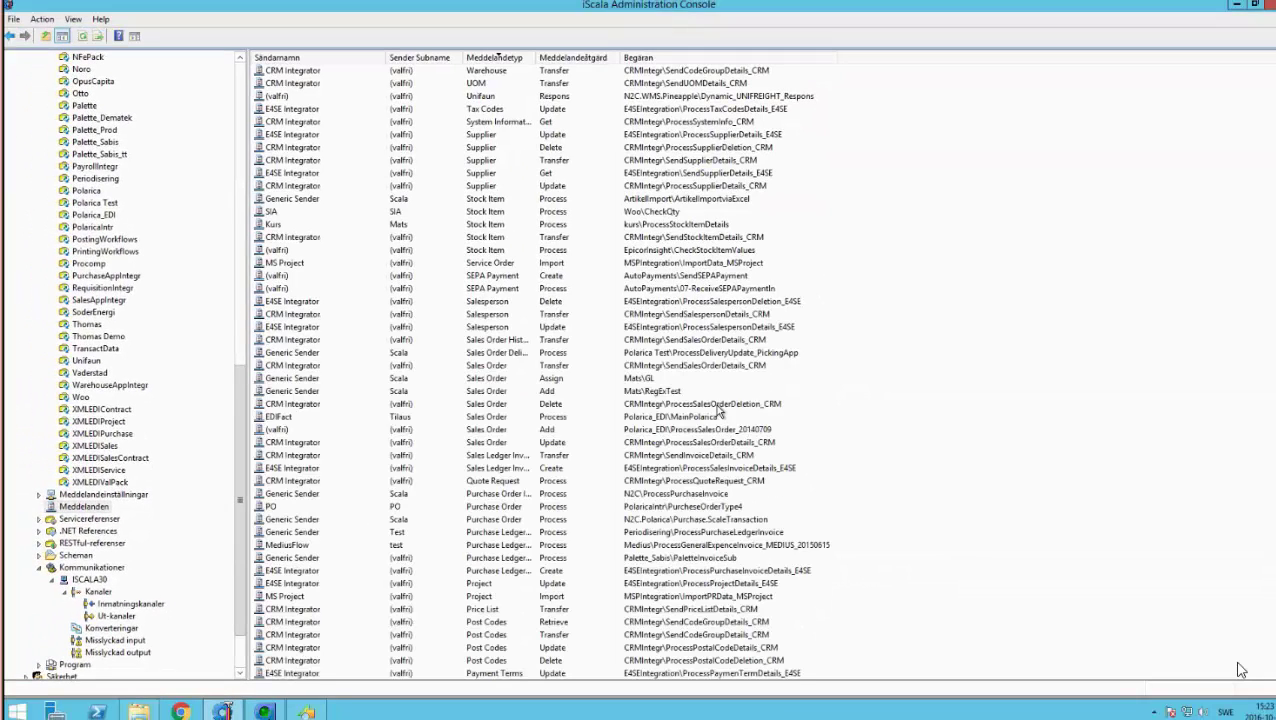
# Copy ArtikelImportTill_IScala.xls from C:\ArtikelImport into its ExcelImport subfolder and refresh the folder listing.
pyautogui.click(160, 685)
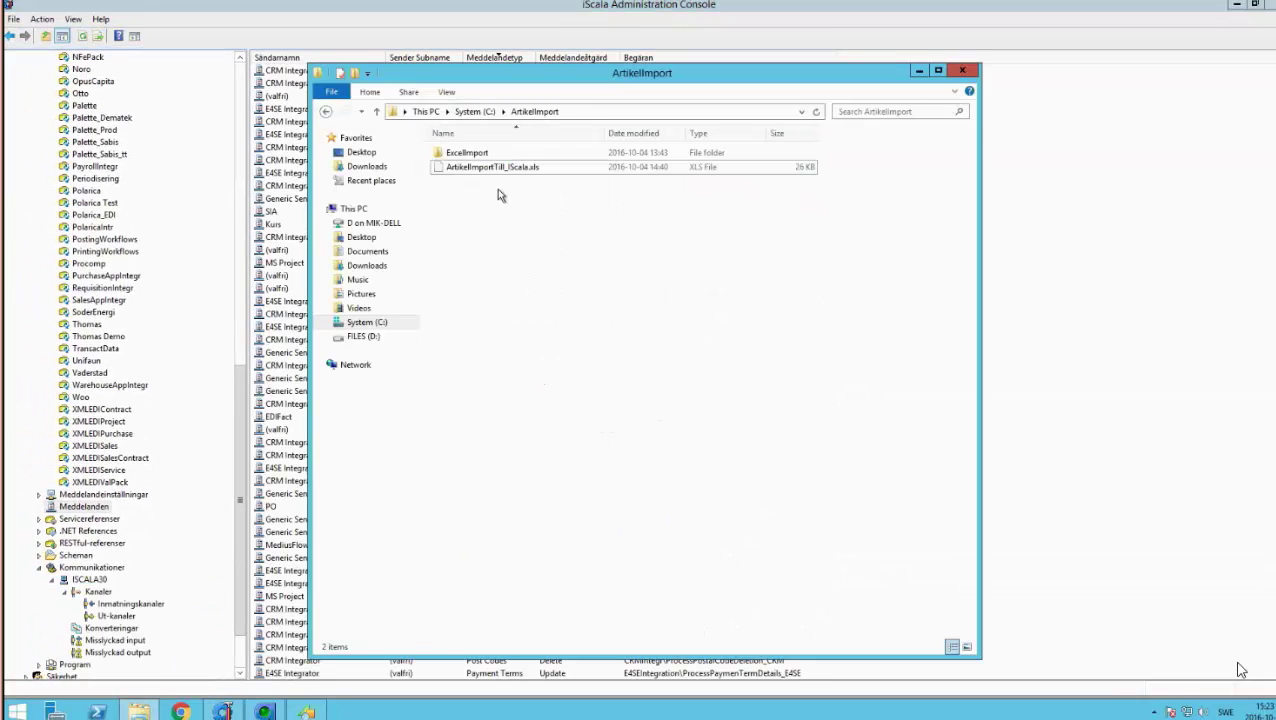
pyautogui.click(486, 167)
pyautogui.rightClick(482, 166)
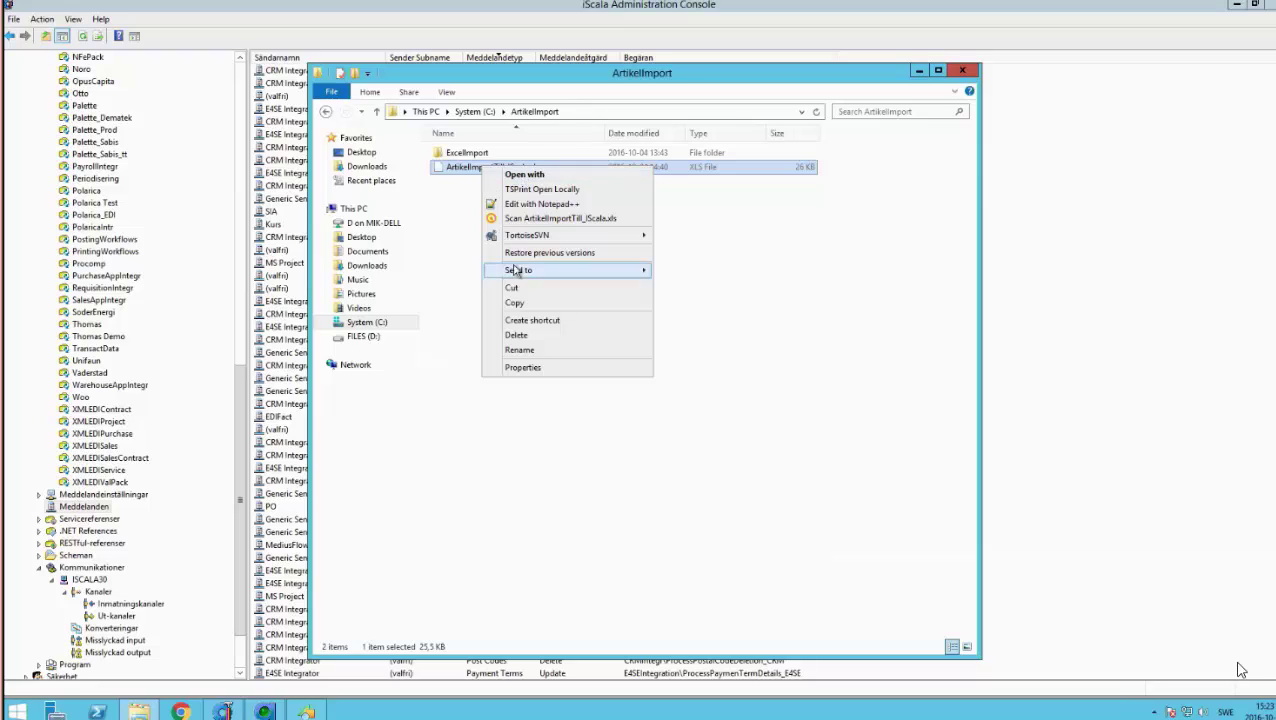
pyautogui.click(515, 302)
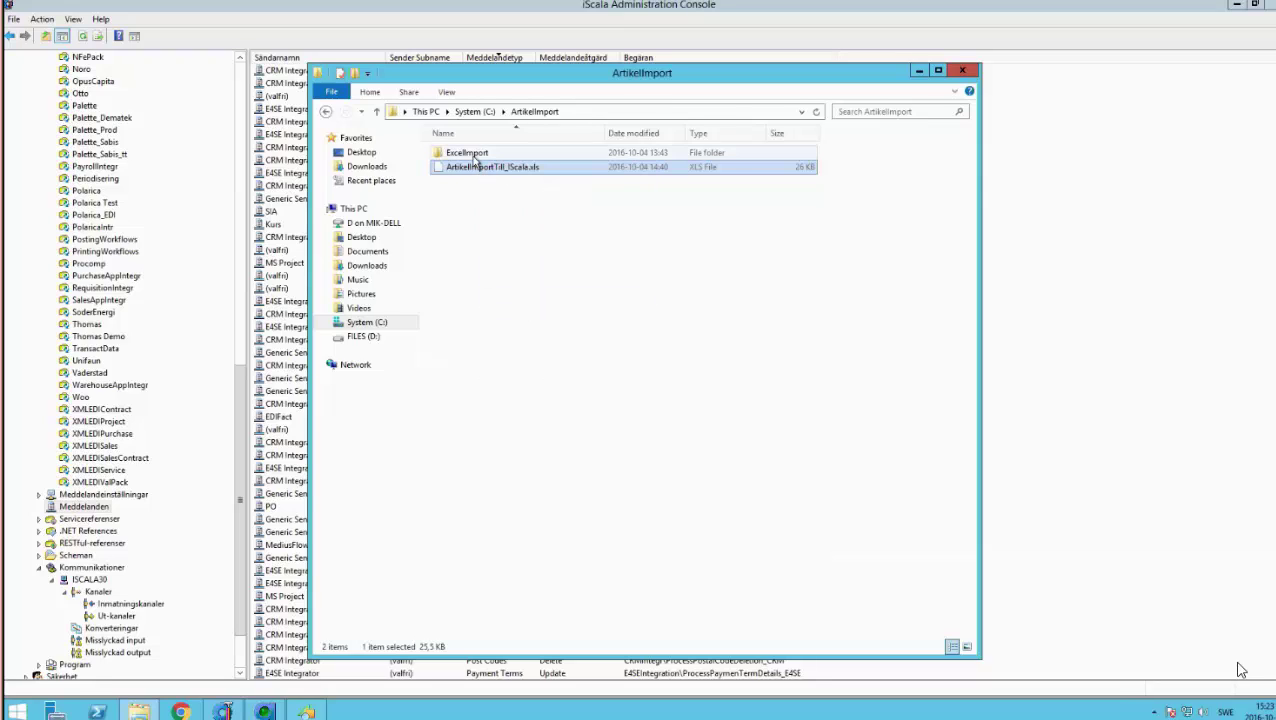
pyautogui.click(474, 156)
pyautogui.doubleClick(474, 156)
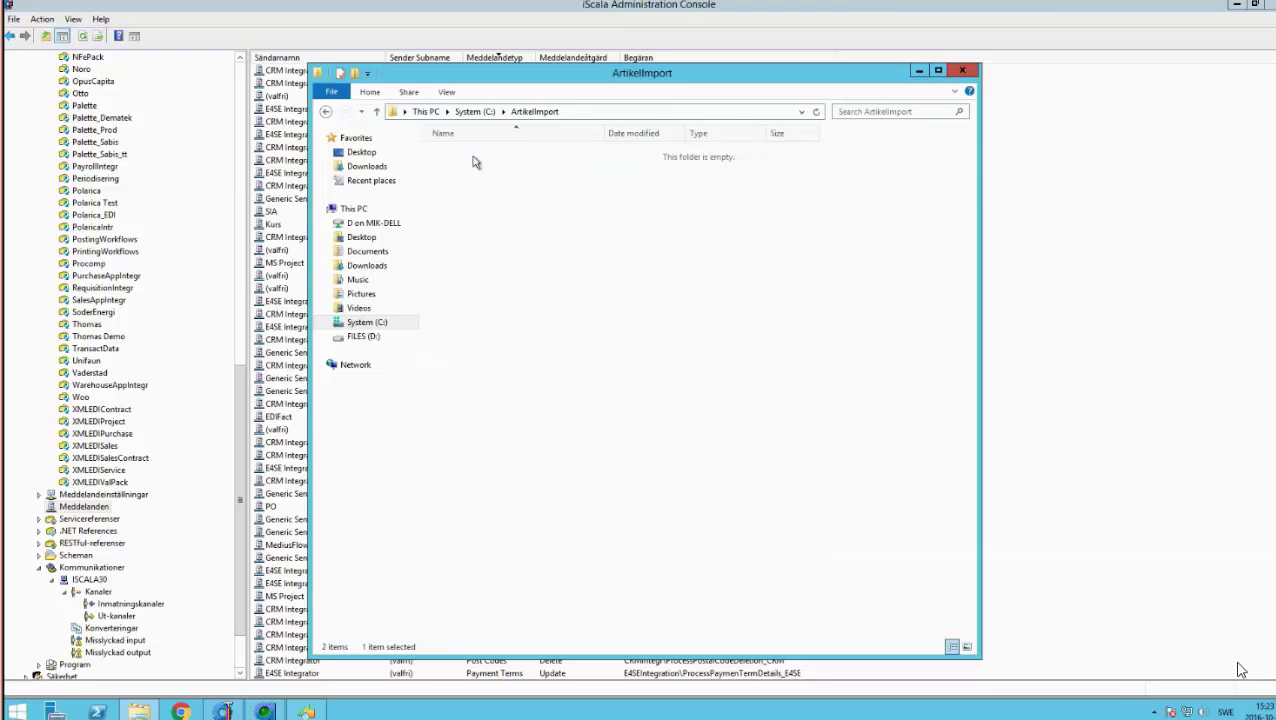
pyautogui.rightClick(467, 263)
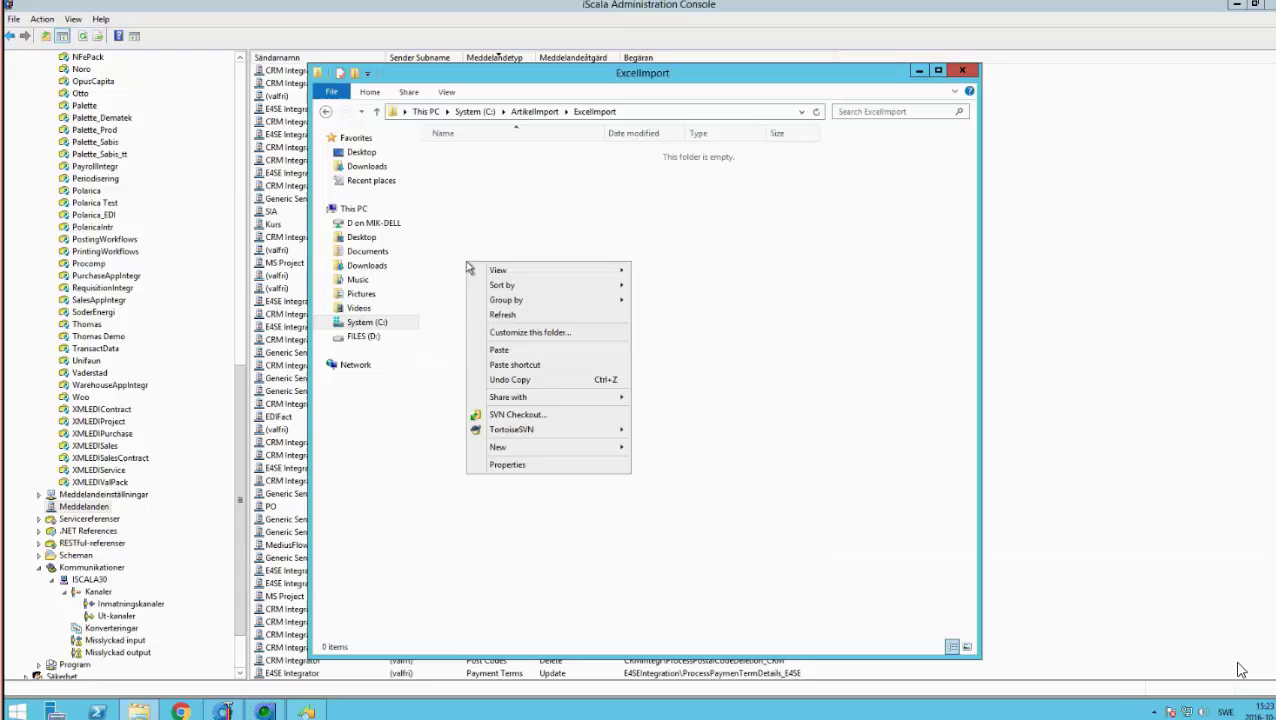
pyautogui.click(509, 349)
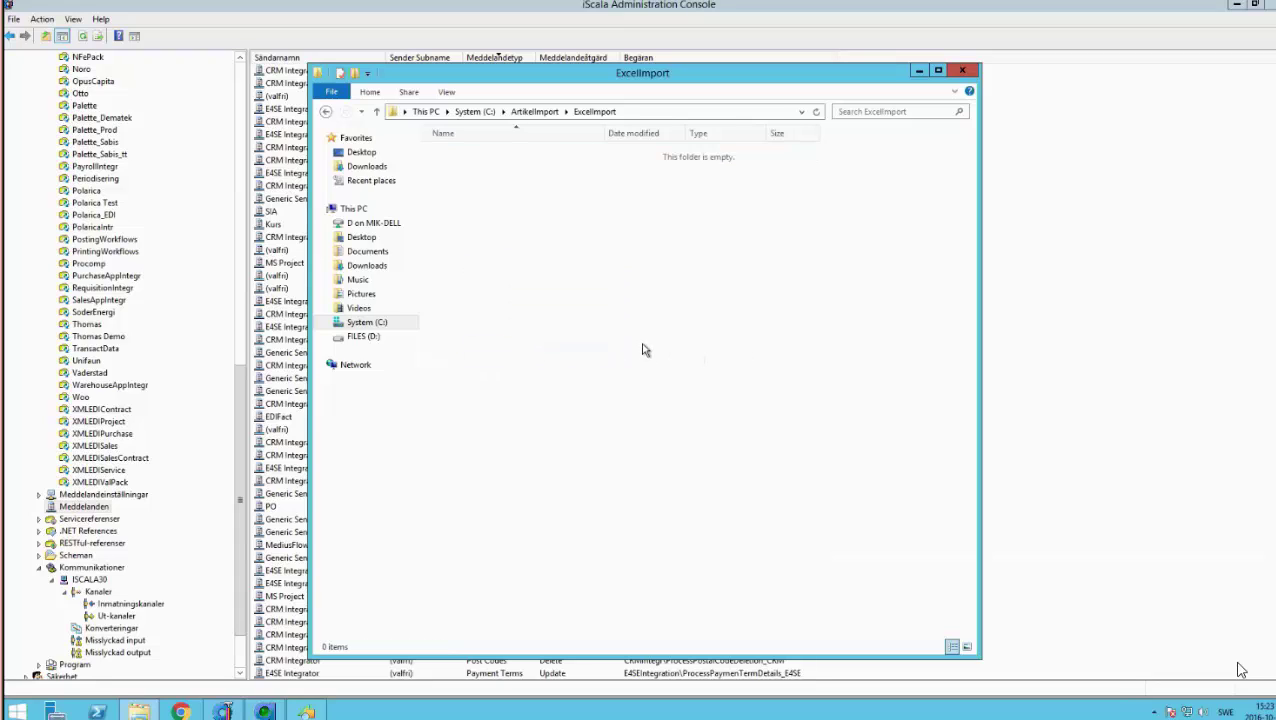
pyautogui.rightClick(644, 350)
pyautogui.click(684, 400)
# Under Dokumentspårning, list all activities for Senaste timmen and open the status of the ExcelTillArtikel input channel activity.
pyautogui.click(238, 92)
pyautogui.click(24, 144)
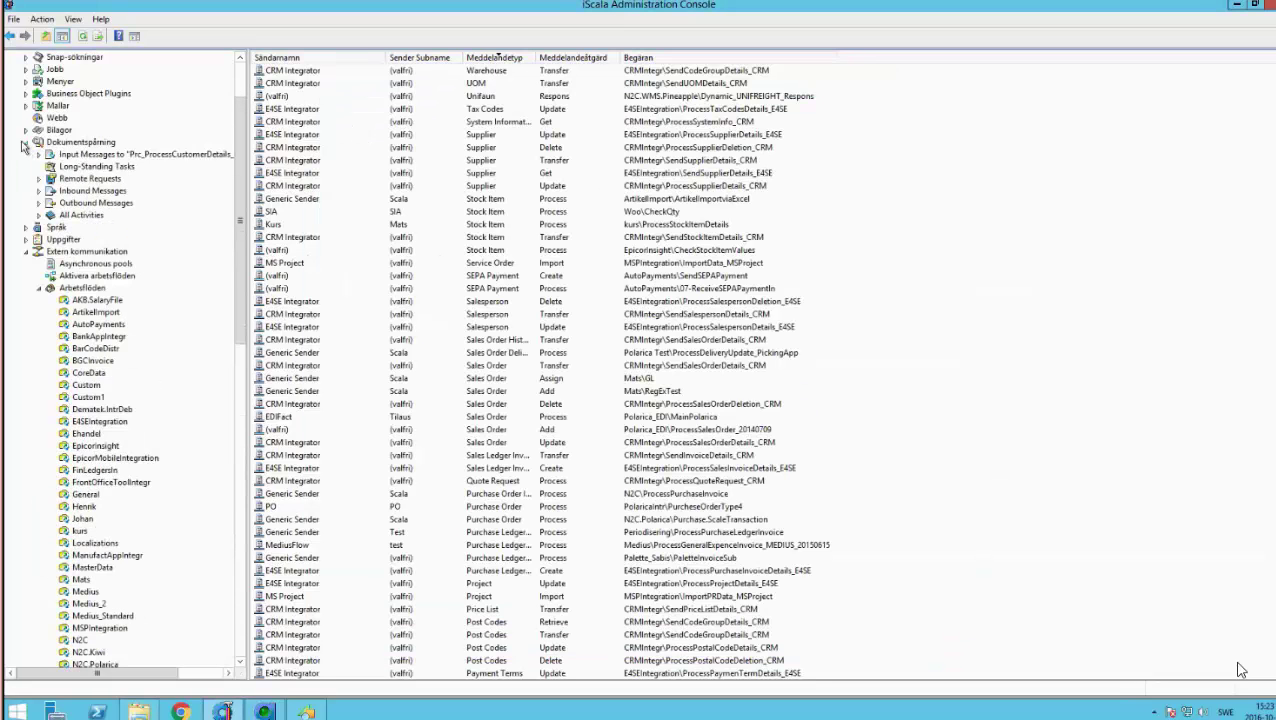
pyautogui.click(39, 216)
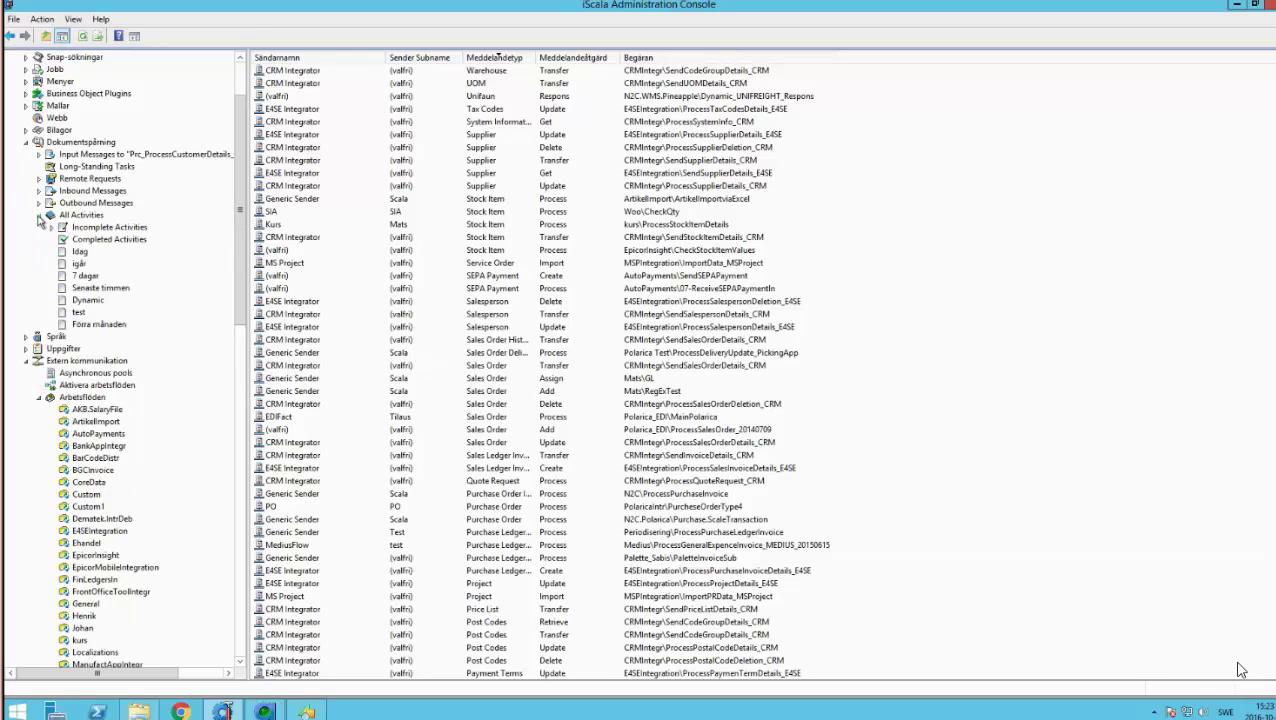
pyautogui.click(104, 289)
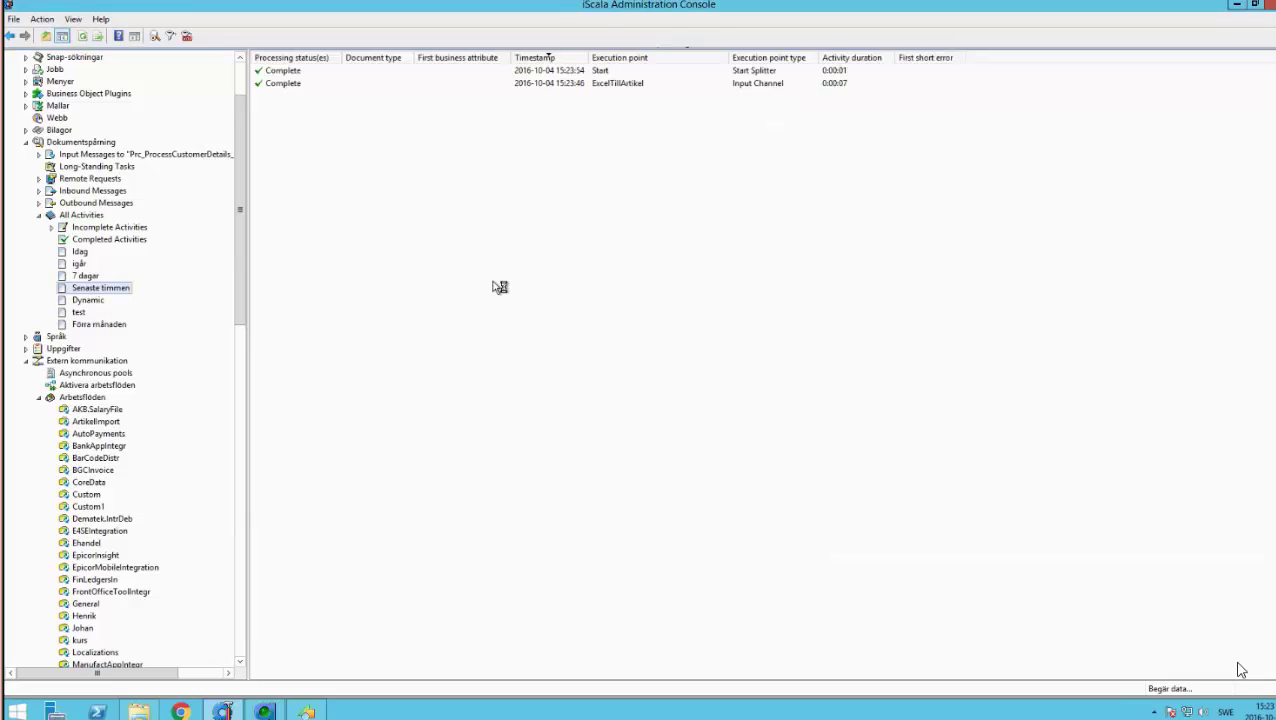
pyautogui.doubleClick(630, 86)
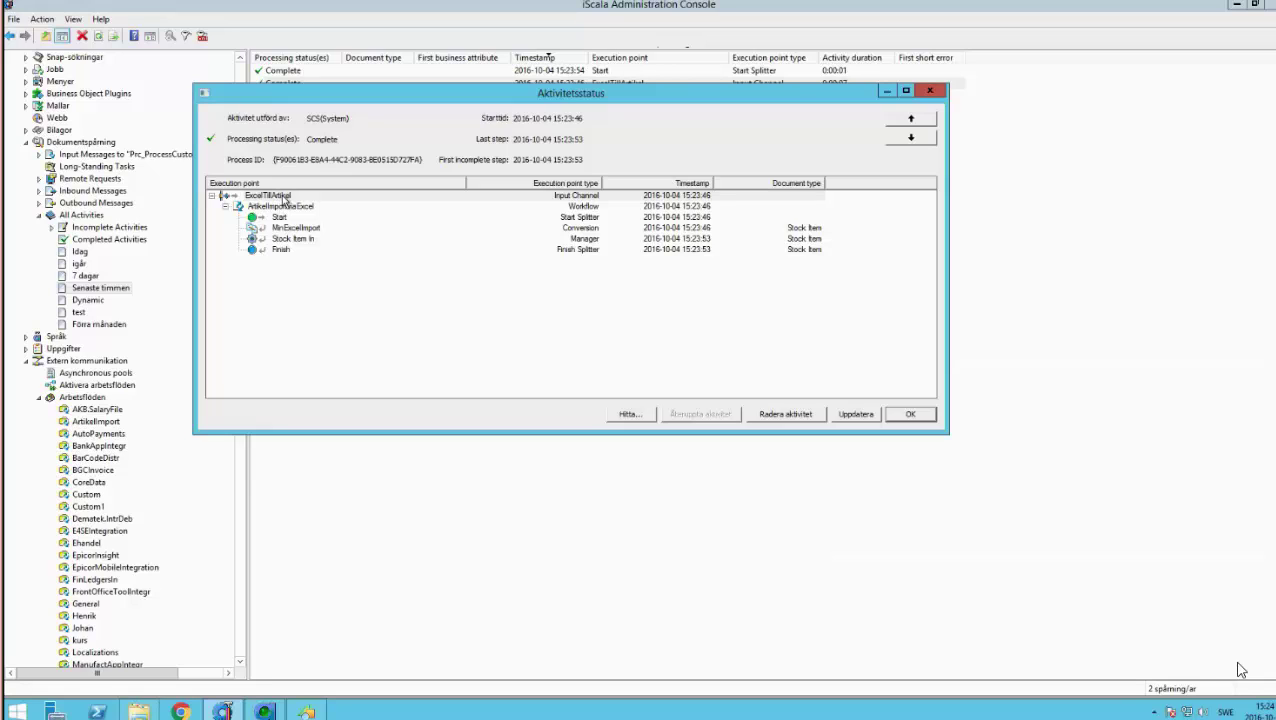
# Examine the message data of the MinExcelImport conversion as XML and as text, including the article's StockCode.
pyautogui.click(289, 206)
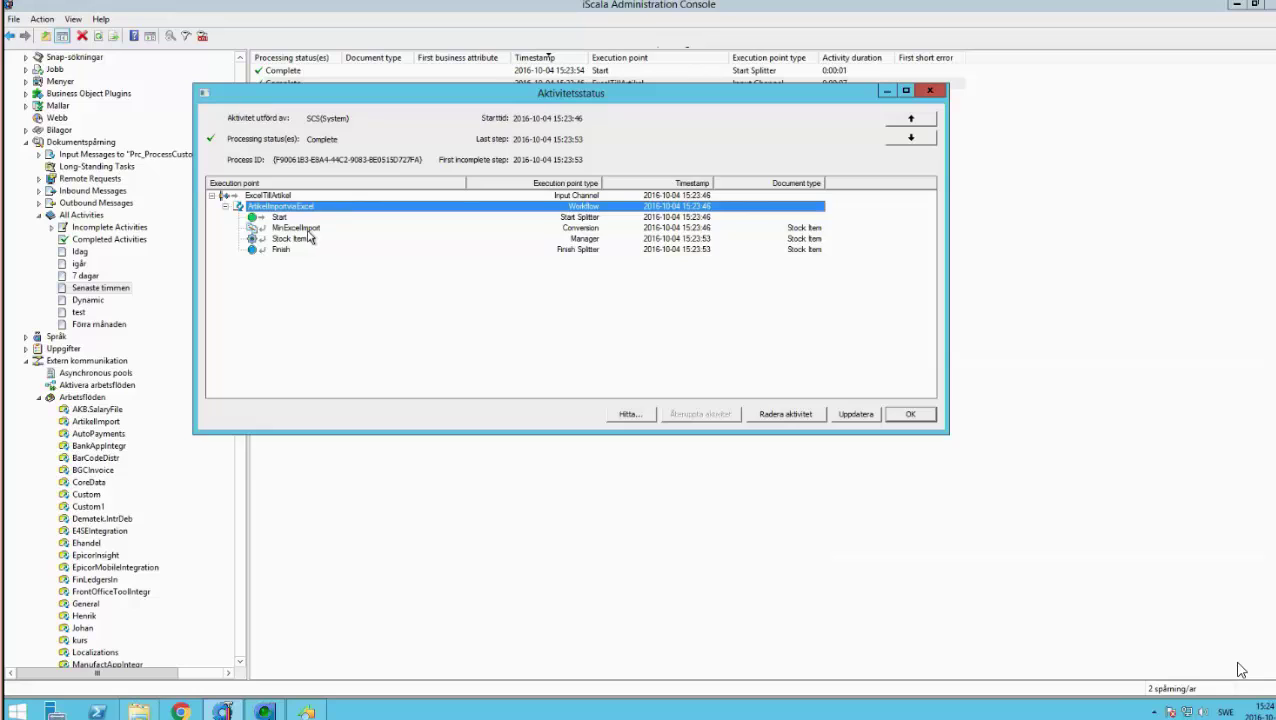
pyautogui.doubleClick(308, 229)
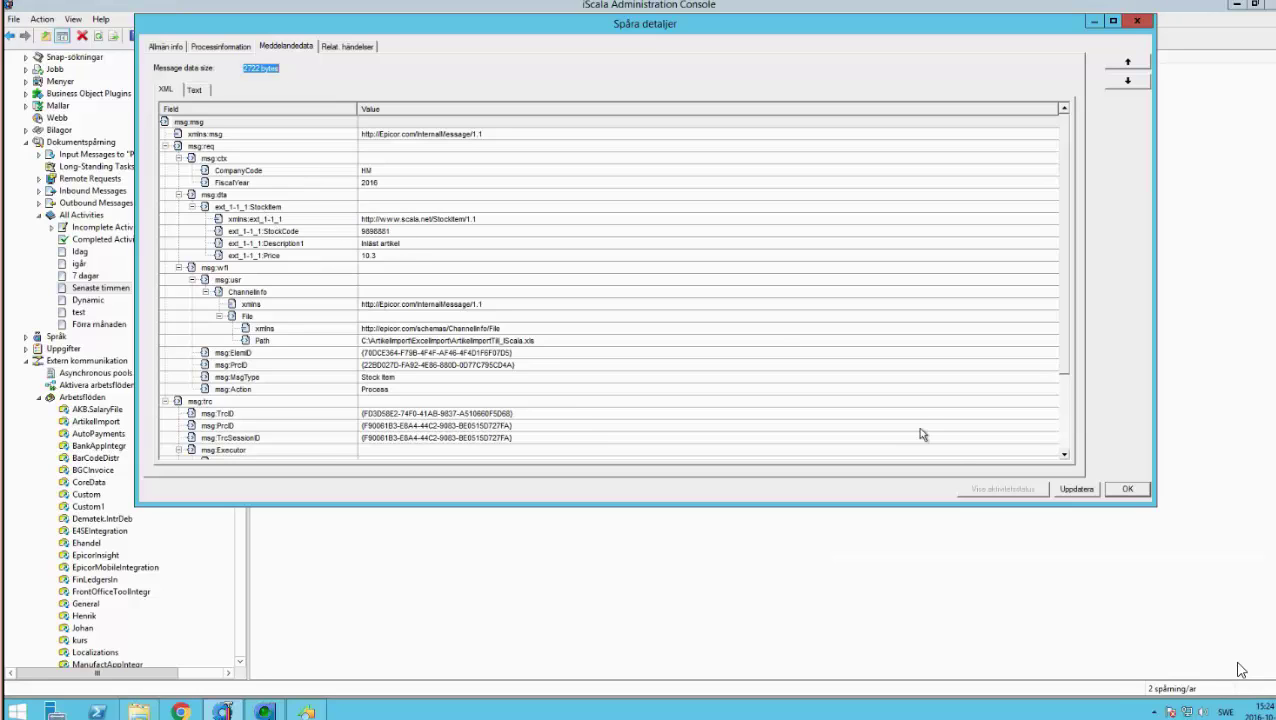
pyautogui.click(1128, 488)
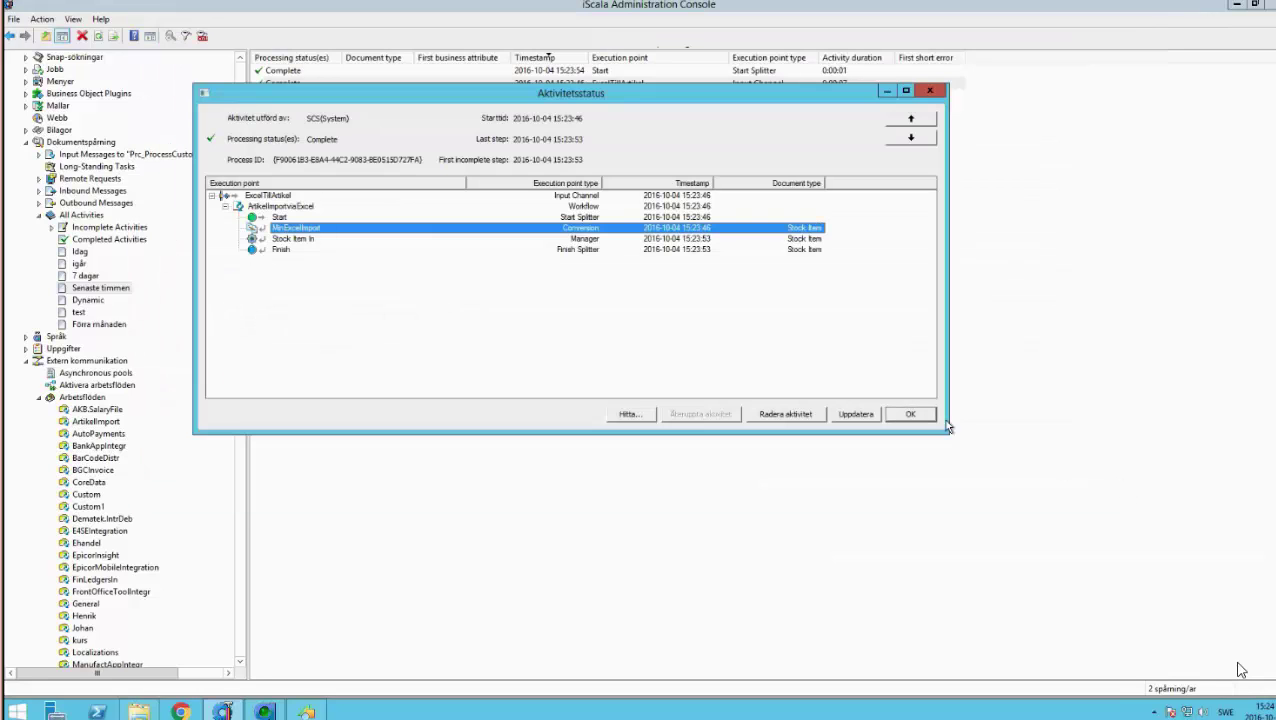
pyautogui.doubleClick(310, 240)
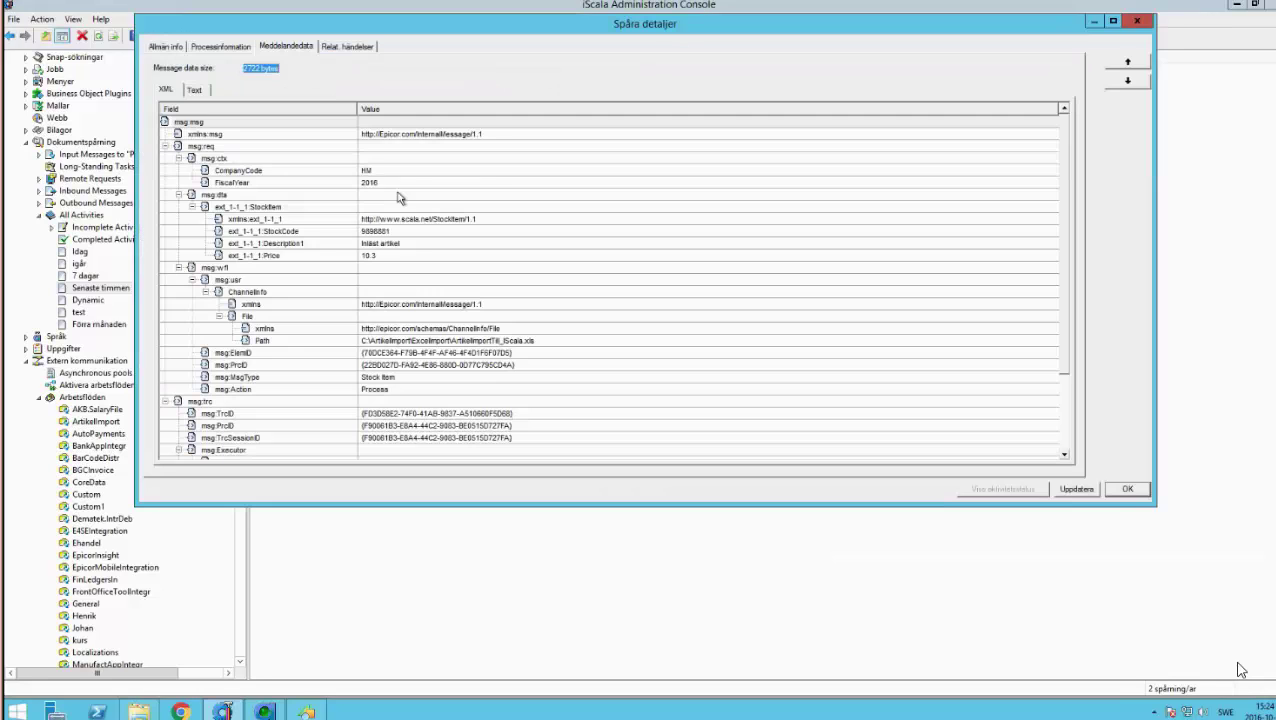
pyautogui.click(196, 93)
pyautogui.moveTo(239, 183); pyautogui.dragTo(268, 188)
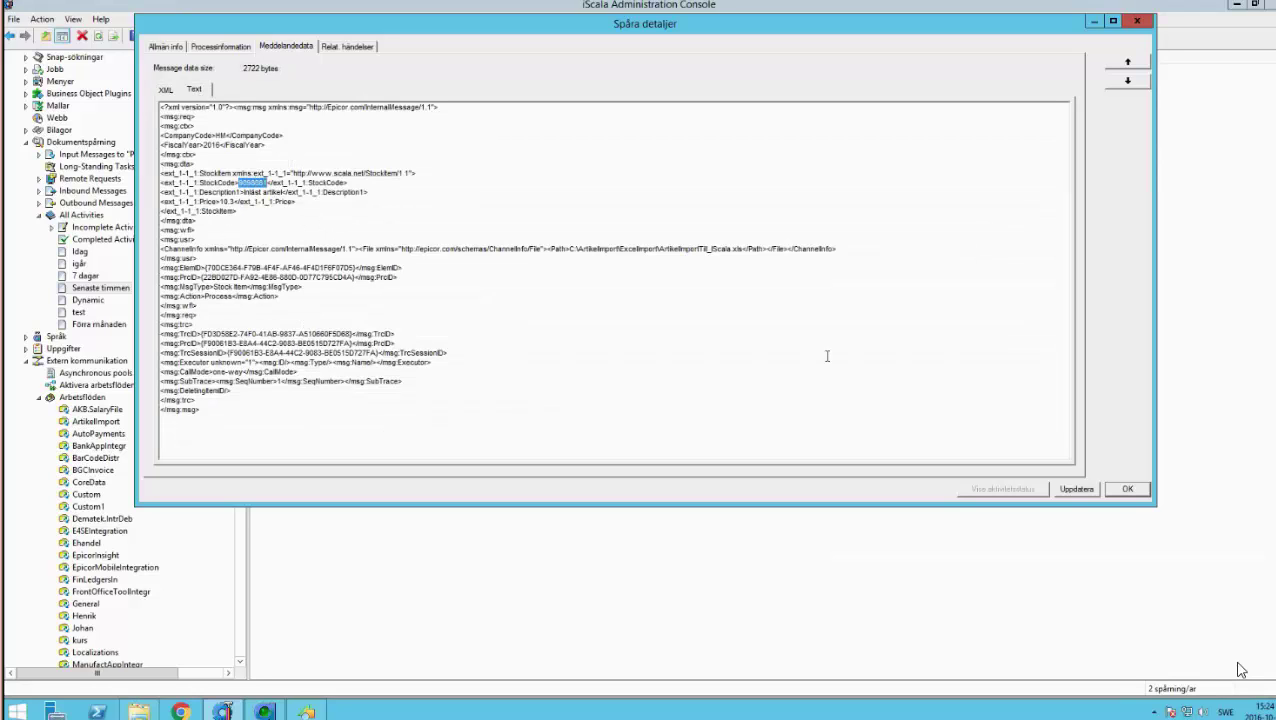
pyautogui.click(1128, 489)
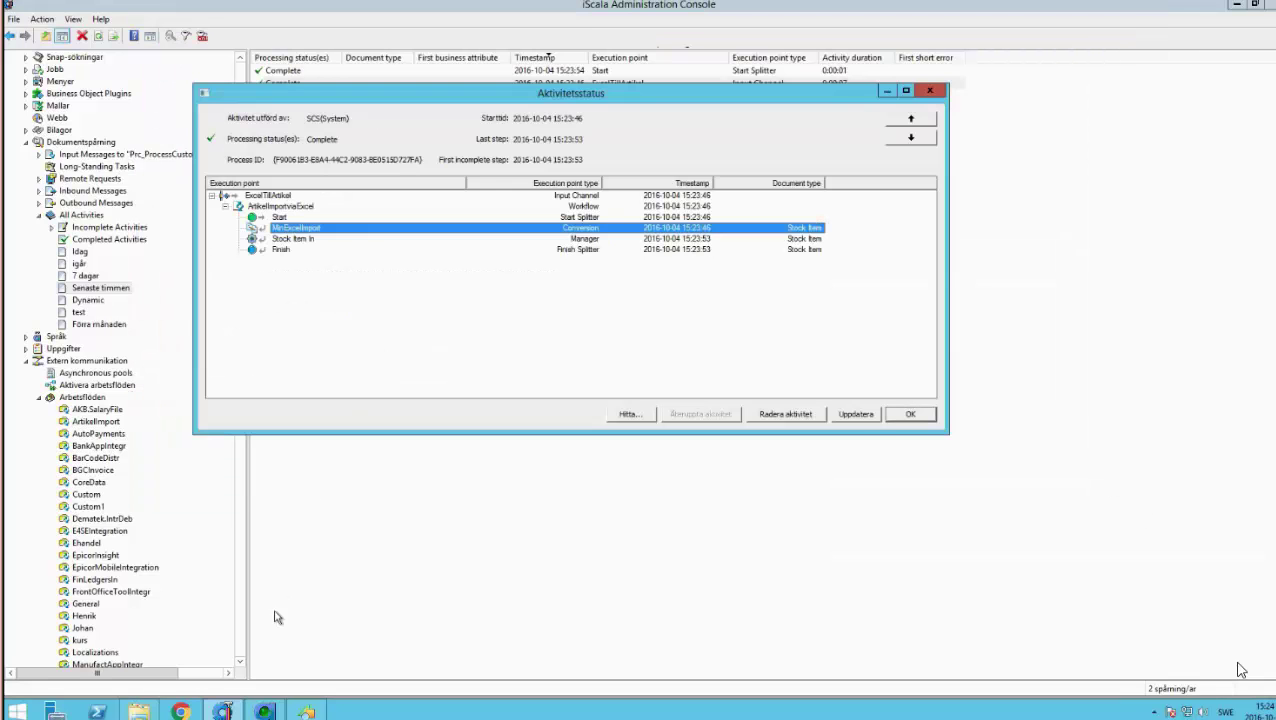
# Switch to iScala, look up article number 9898881 in Registrera artiklar and open its Försäljning/Budget data.
pyautogui.click(264, 711)
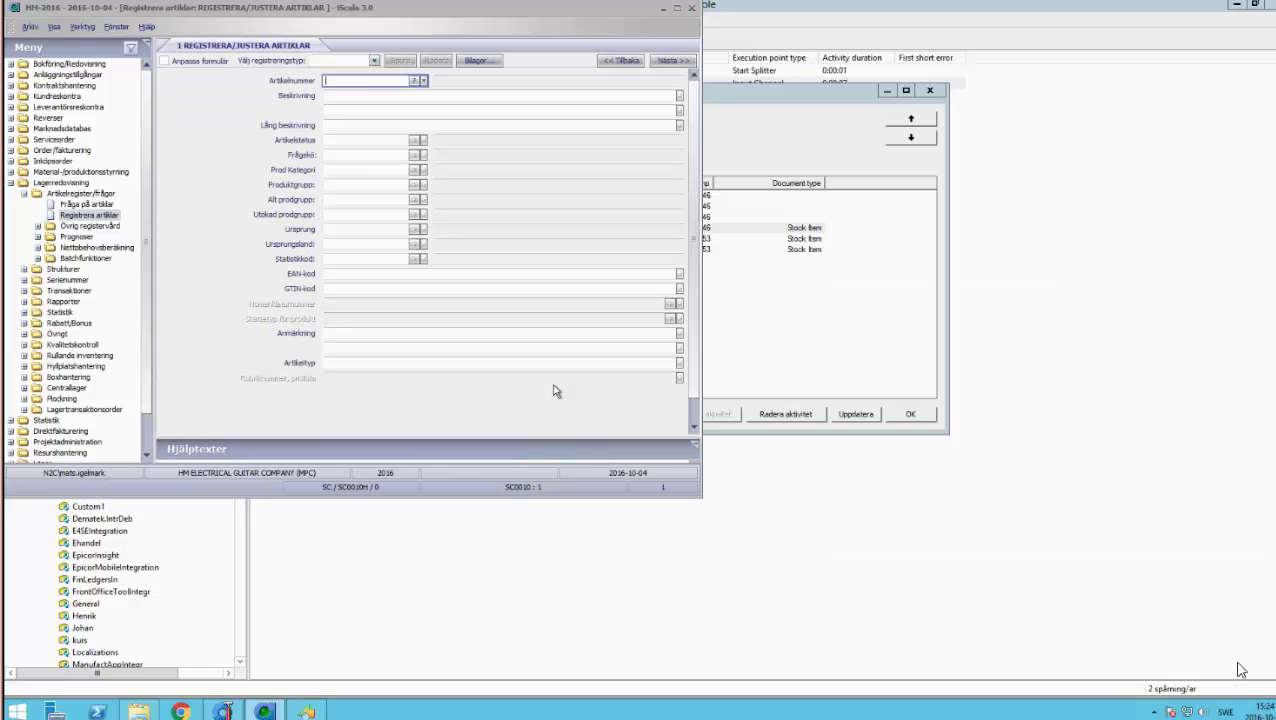
pyautogui.write('9898881')
pyautogui.press('Return')
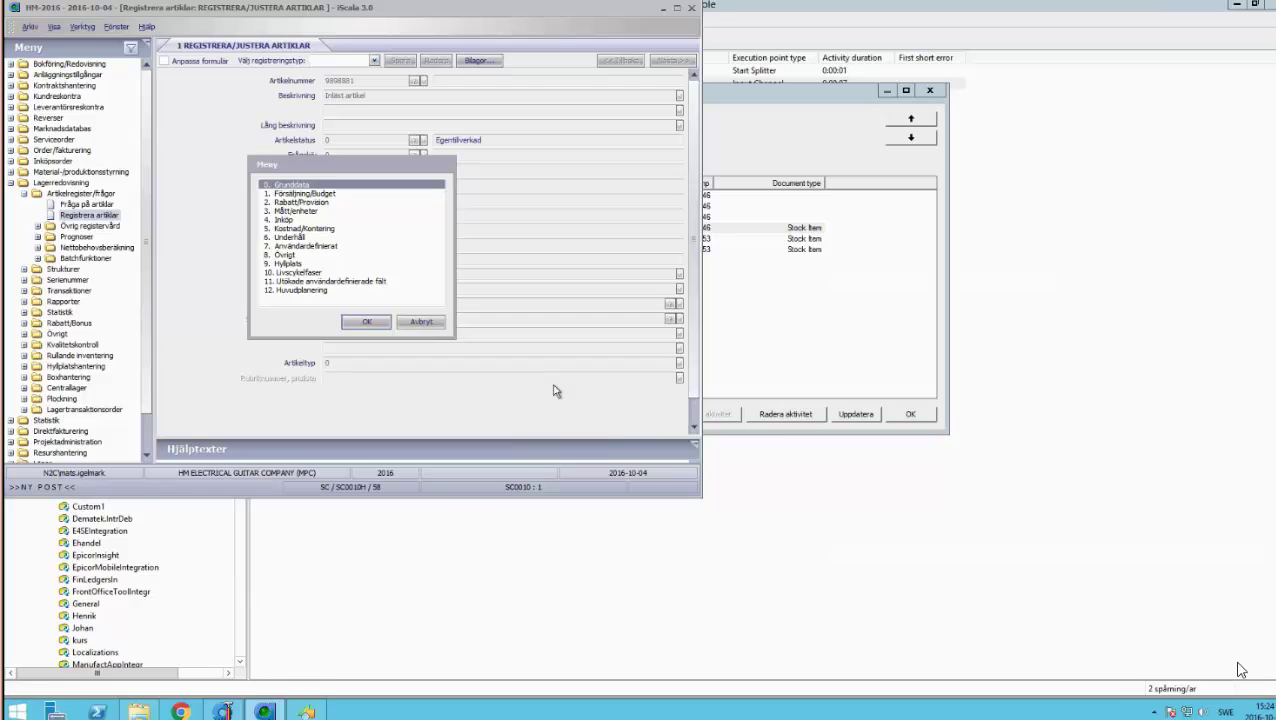
pyautogui.press('Down')
pyautogui.press('Return')
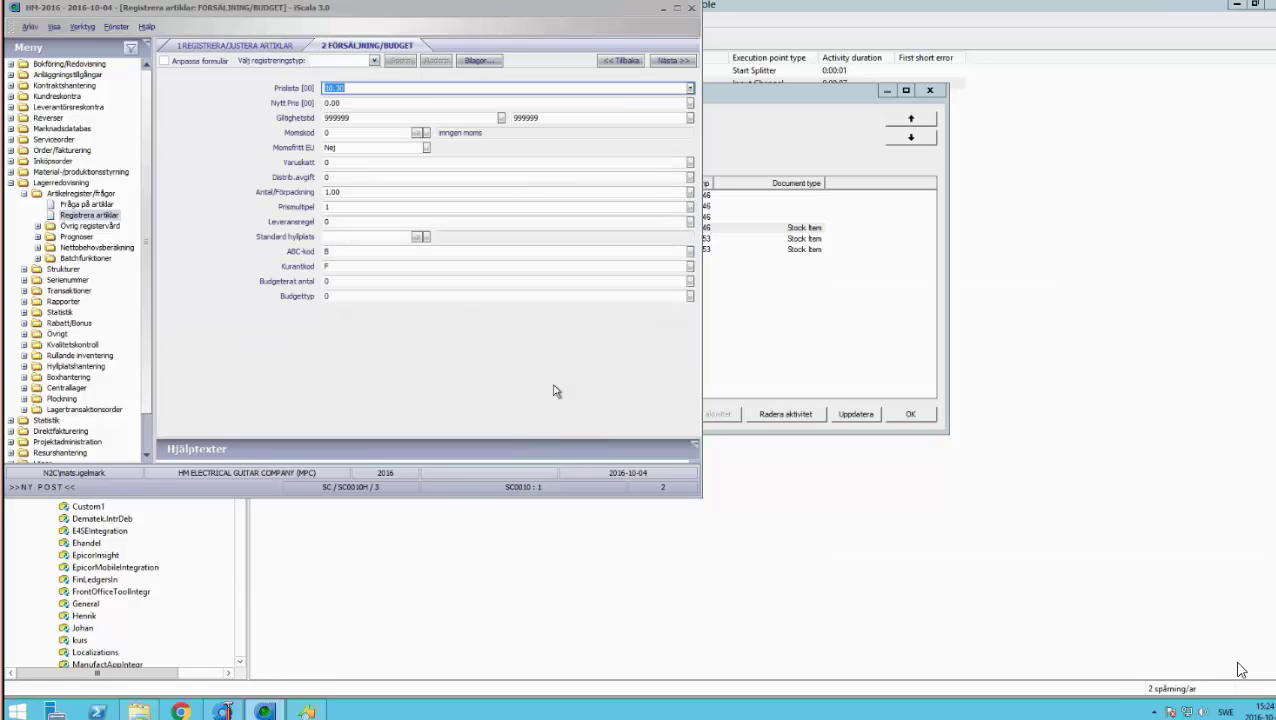